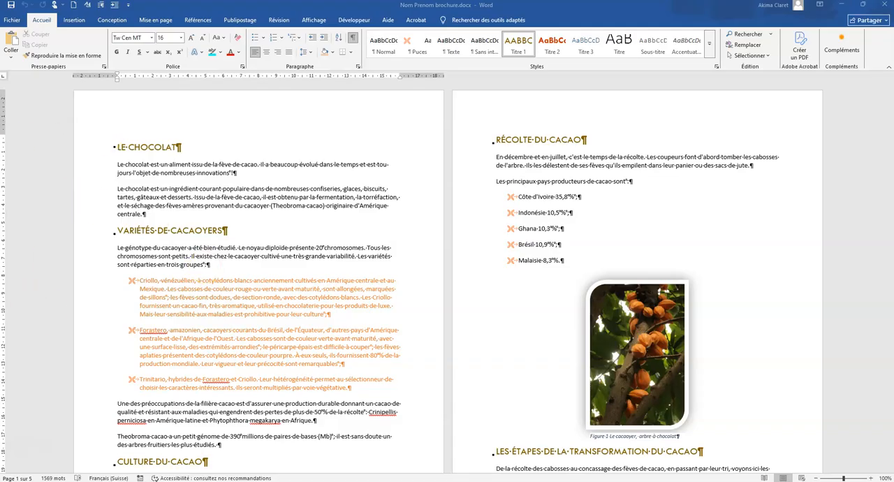
# Insert a page break before the "Le chocolat" heading.
pyautogui.click(120, 148)
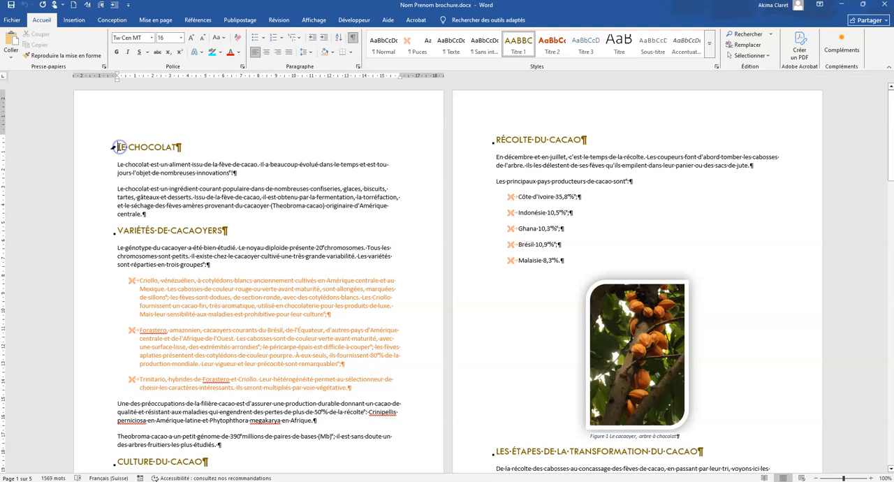
pyautogui.click(74, 20)
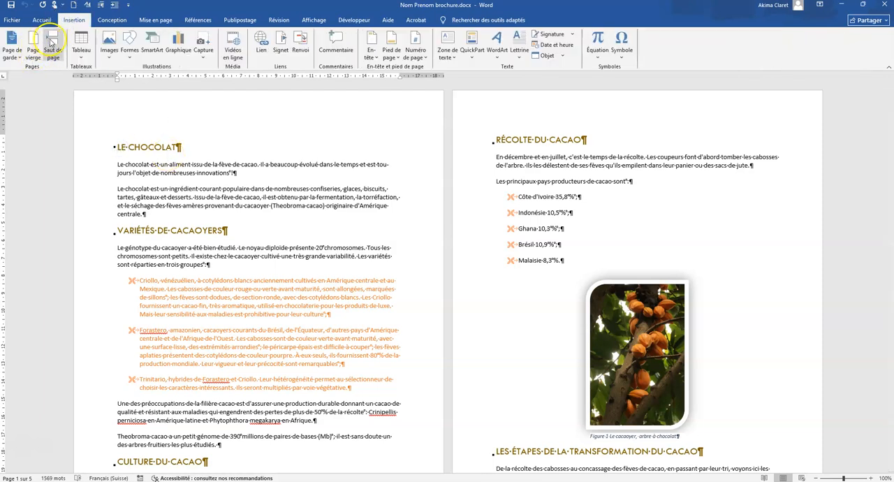
pyautogui.click(53, 50)
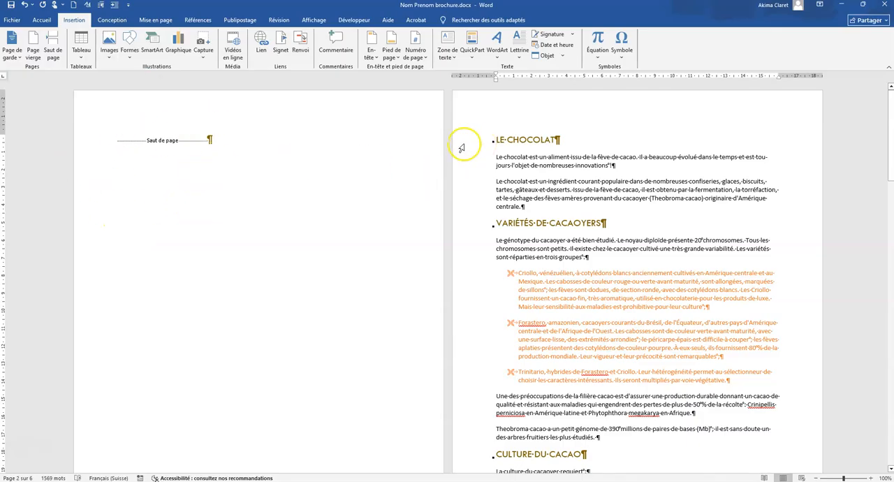
# Show the full list of styles and justify the first paragraph under the "Le chocolat" heading.
pyautogui.click(42, 20)
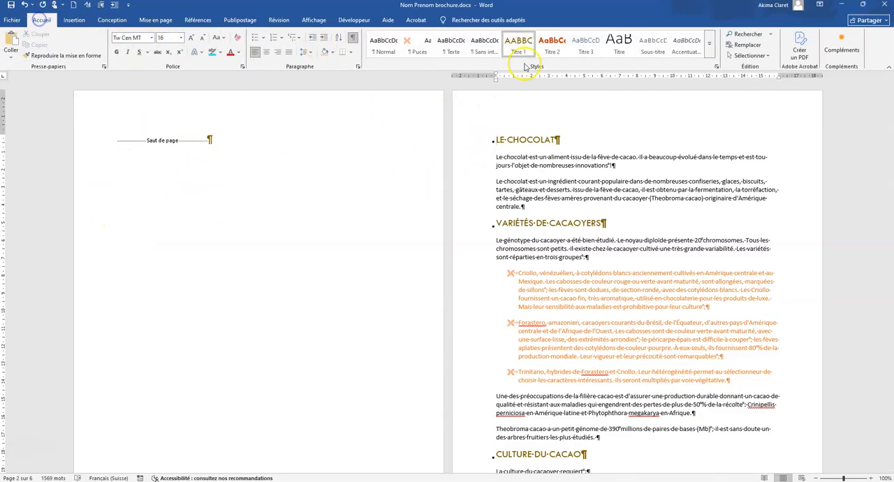
pyautogui.click(716, 67)
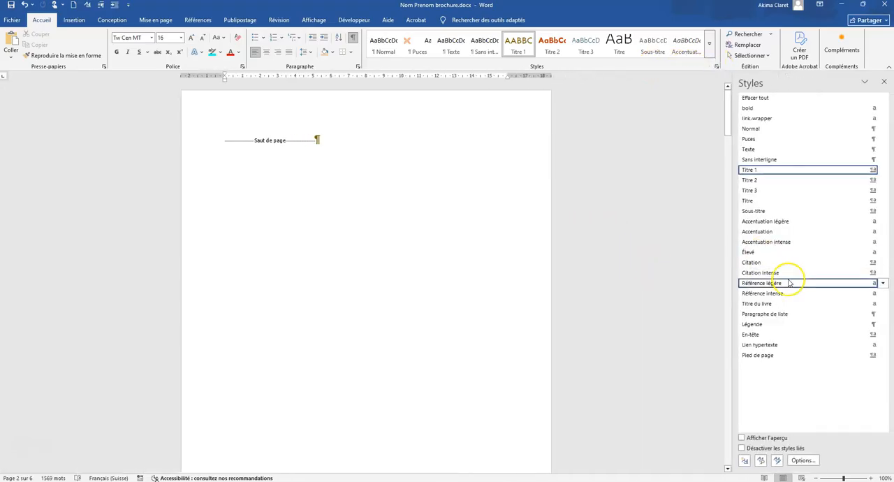
pyautogui.scroll(-8, 291, 252)
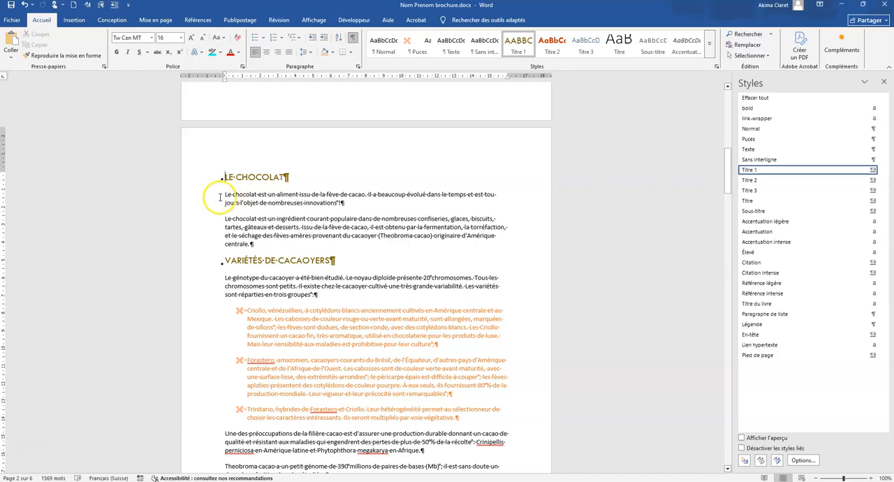
pyautogui.moveTo(225, 194); pyautogui.dragTo(369, 202)
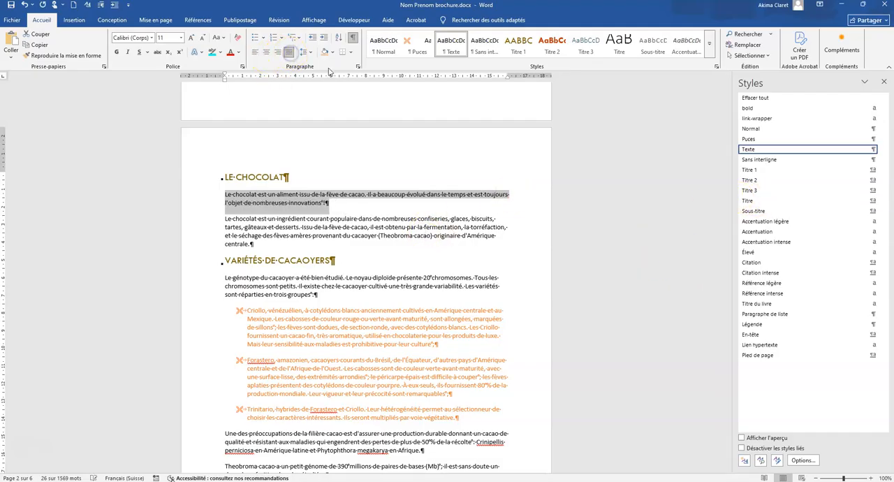
# Set the selected paragraph's spacing to 6 pt before and after with multiple line spacing, and update the Texte style to match it.
pyautogui.click(358, 67)
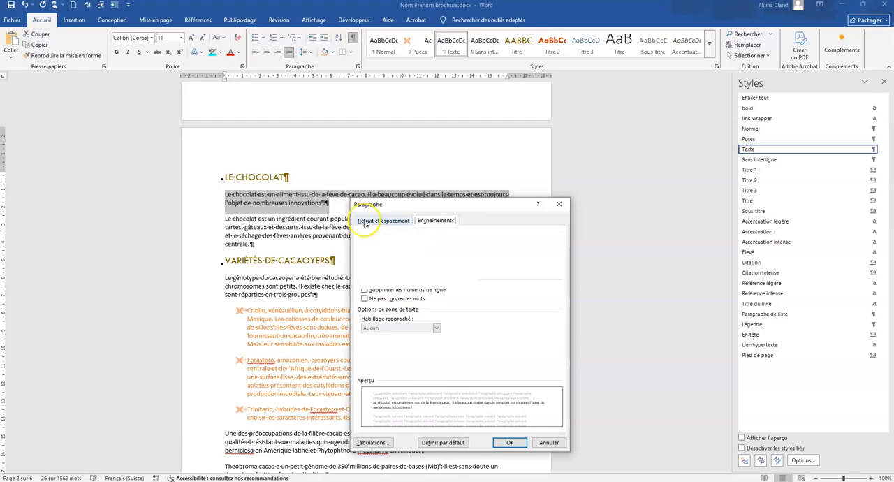
pyautogui.click(363, 221)
pyautogui.click(439, 352)
pyautogui.click(439, 337)
pyautogui.click(526, 351)
pyautogui.click(526, 350)
pyautogui.click(538, 350)
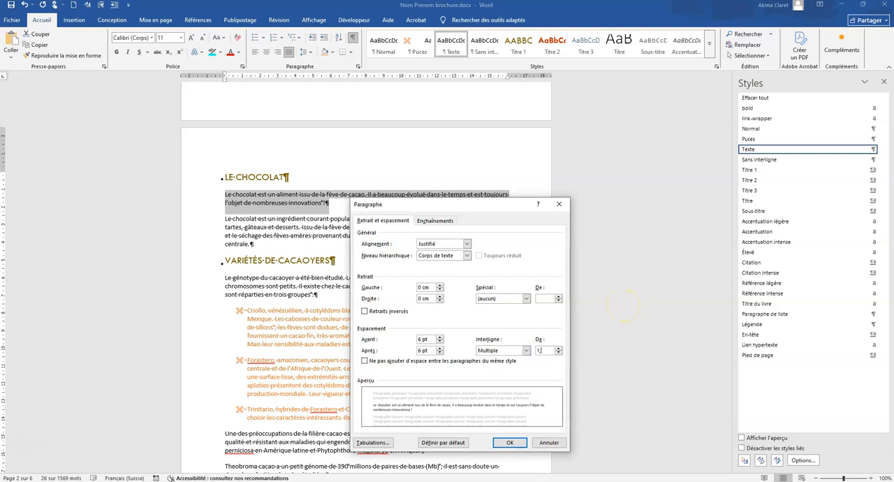
pyautogui.click(509, 443)
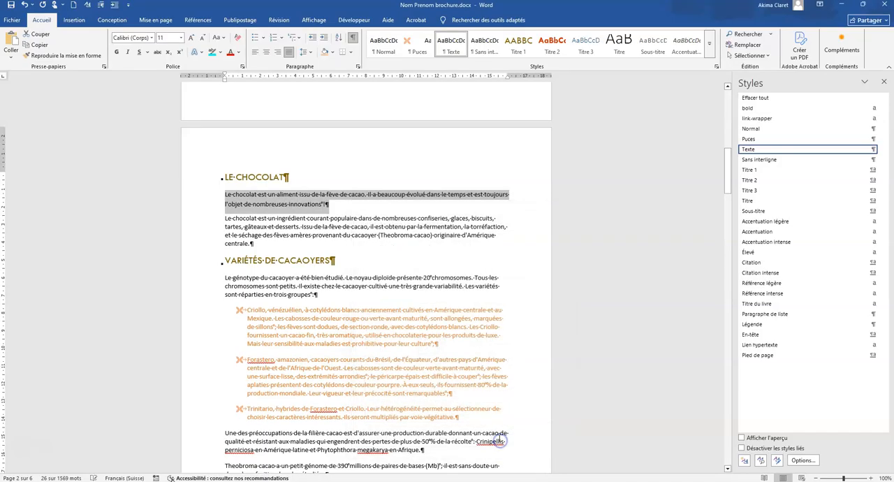
pyautogui.click(882, 149)
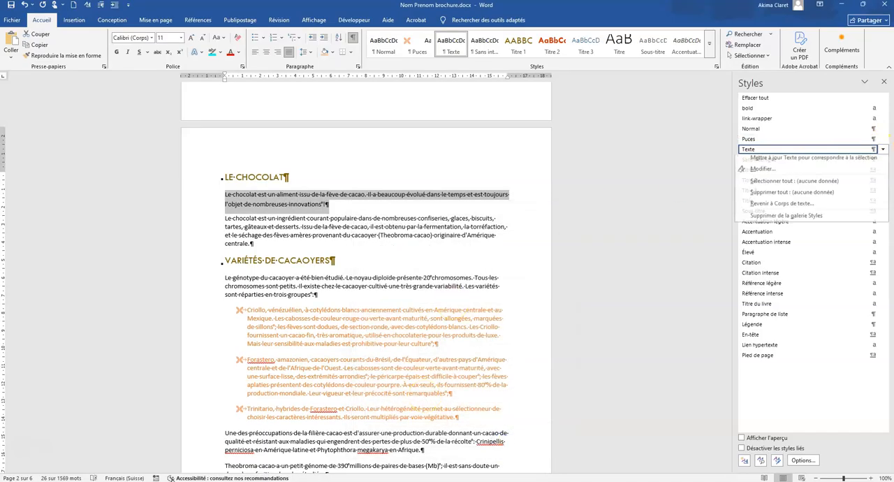
pyautogui.click(772, 162)
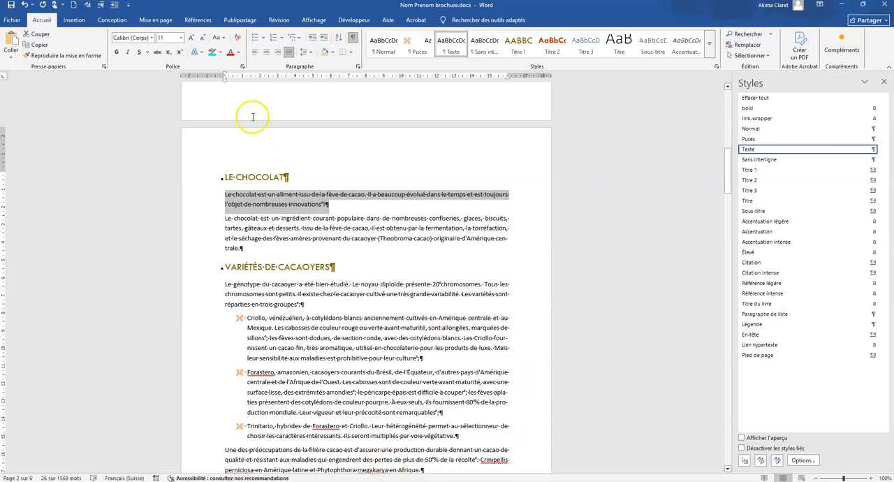
# Check which hyphenation mode is active for the document.
pyautogui.click(156, 21)
pyautogui.click(129, 55)
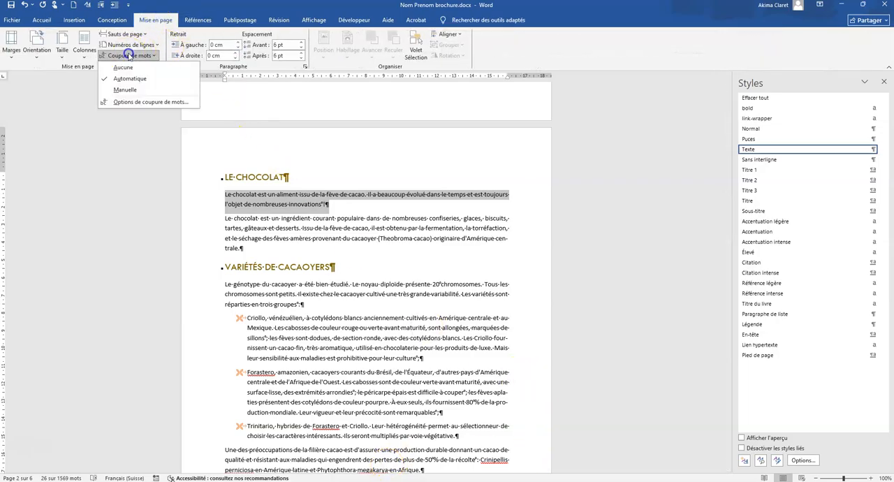
pyautogui.click(129, 55)
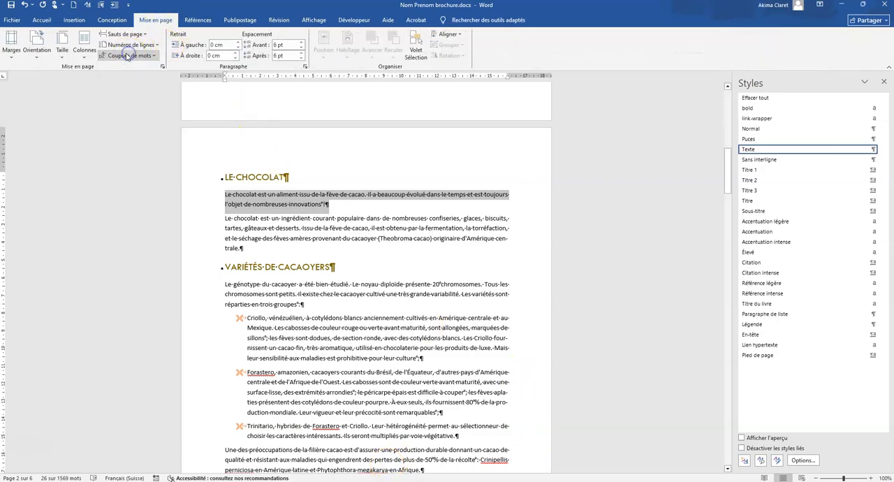
# Start a spelling and grammar check, extend it to the rest of the document, and hide the list of styles.
pyautogui.click(279, 20)
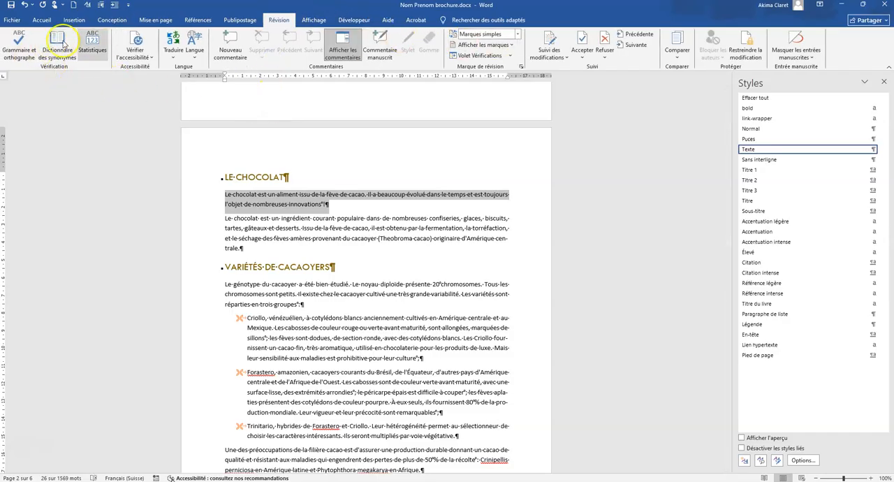
pyautogui.click(13, 43)
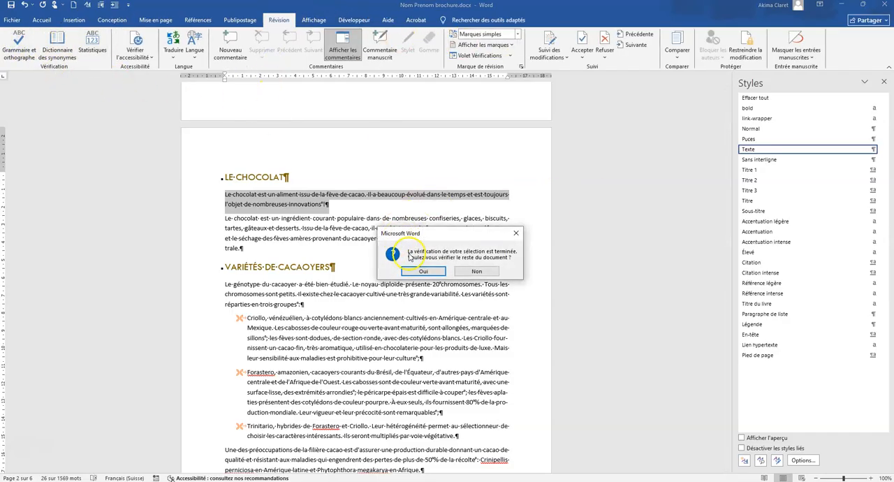
pyautogui.click(427, 271)
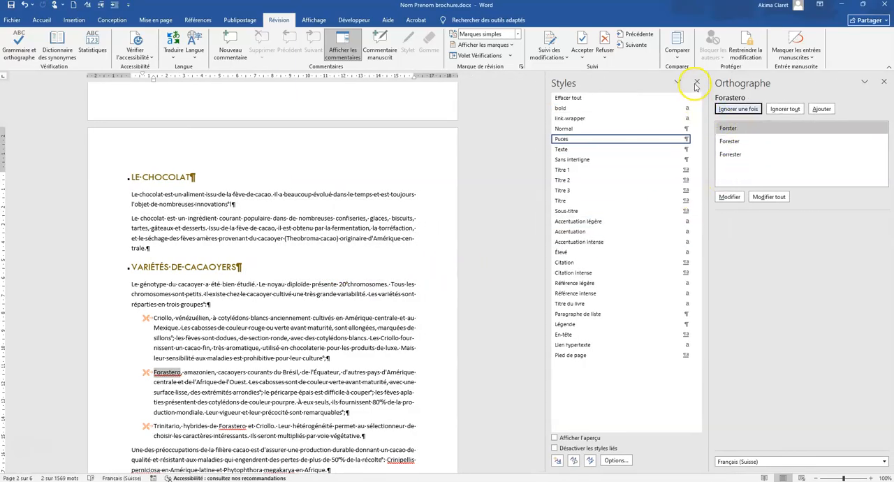
pyautogui.click(697, 83)
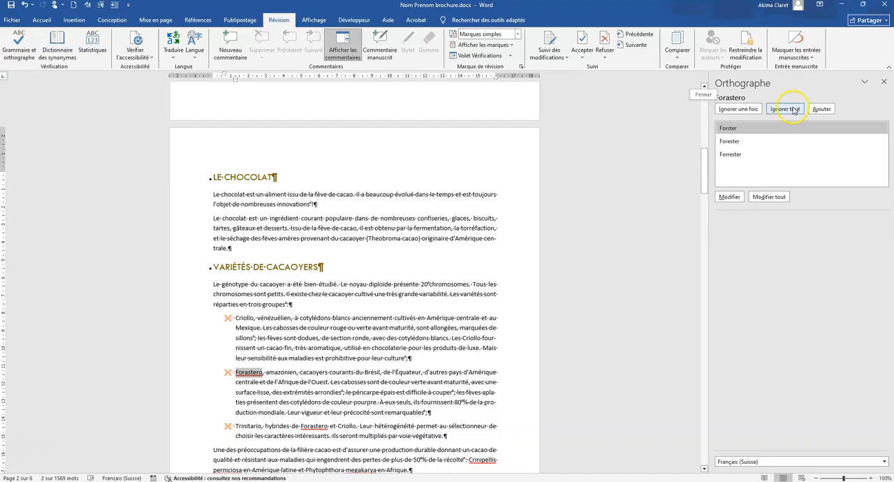
# Ignore all occurrences of the flagged words Forastero, Crinipellis, perniciosa and megakarya.
pyautogui.click(792, 110)
pyautogui.click(792, 110)
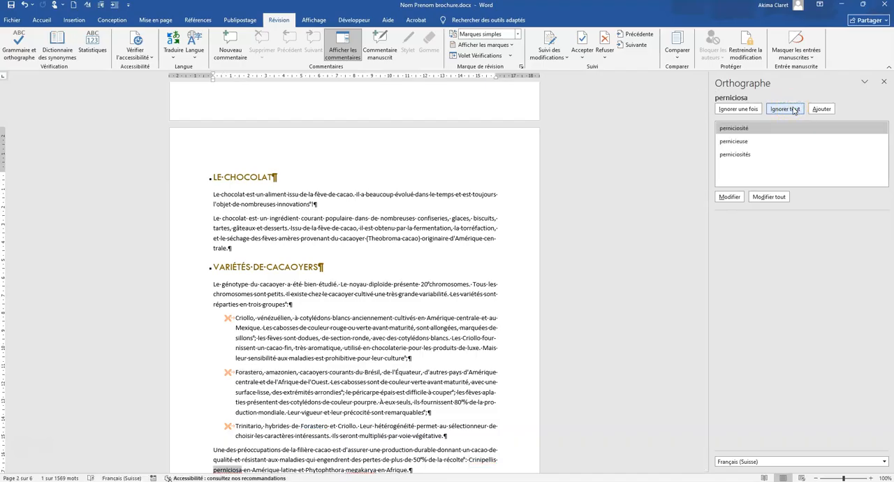
pyautogui.click(792, 110)
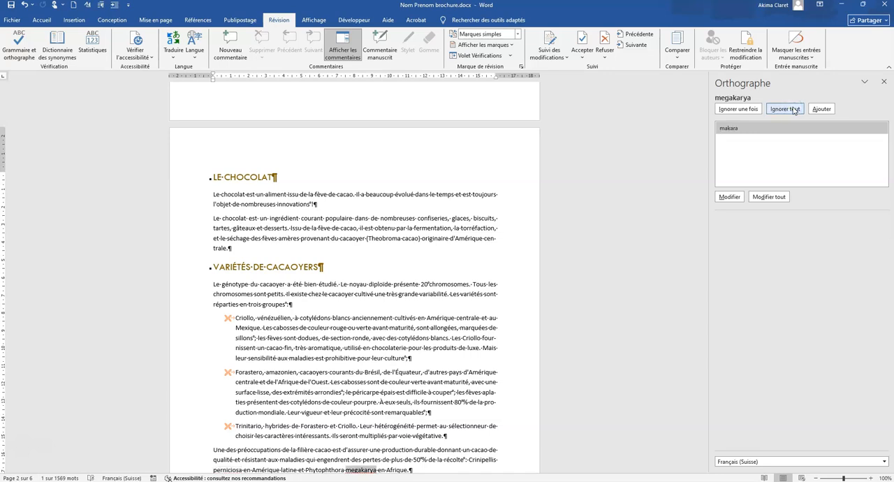
pyautogui.click(793, 110)
# Ignore once each capitalisation suggestion in the bulleted list under "Culture du cacao".
pyautogui.click(752, 110)
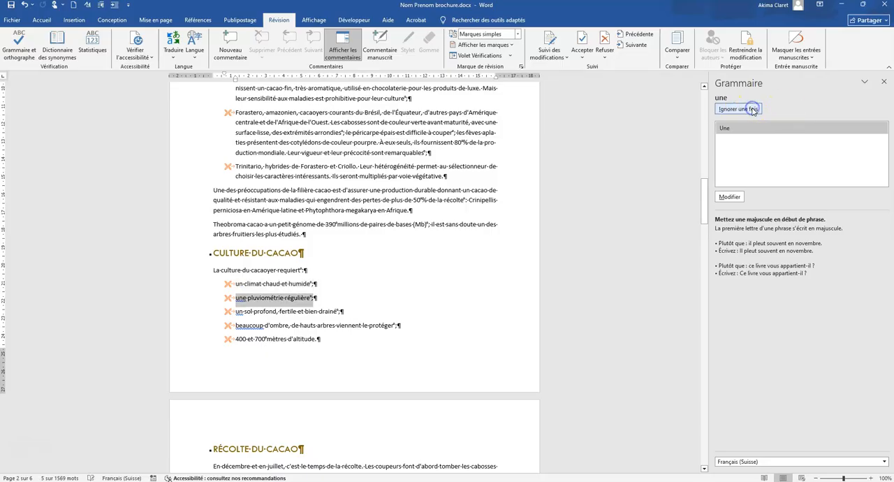
pyautogui.click(738, 109)
pyautogui.click(738, 110)
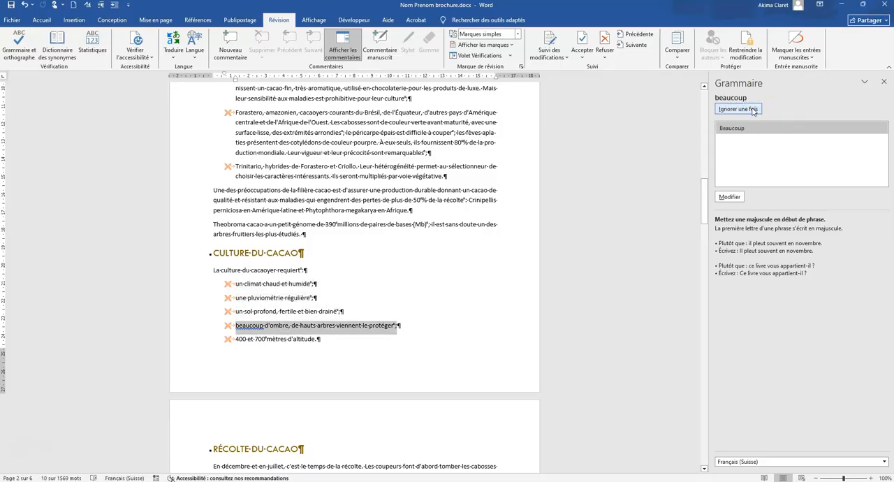
pyautogui.click(753, 109)
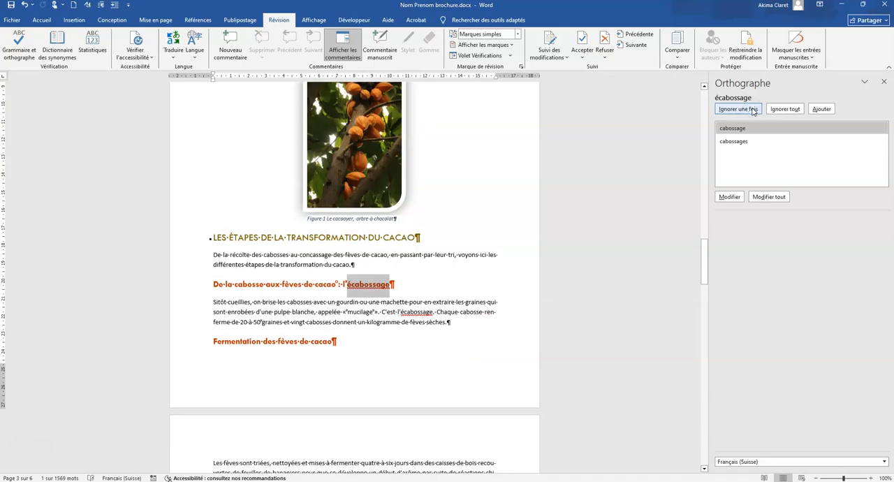
# Ignore once each flag on "écabossage", "grué" and the lowercase list items in the sections on cocoa processing and cocoa paste.
pyautogui.click(752, 110)
pyautogui.click(752, 109)
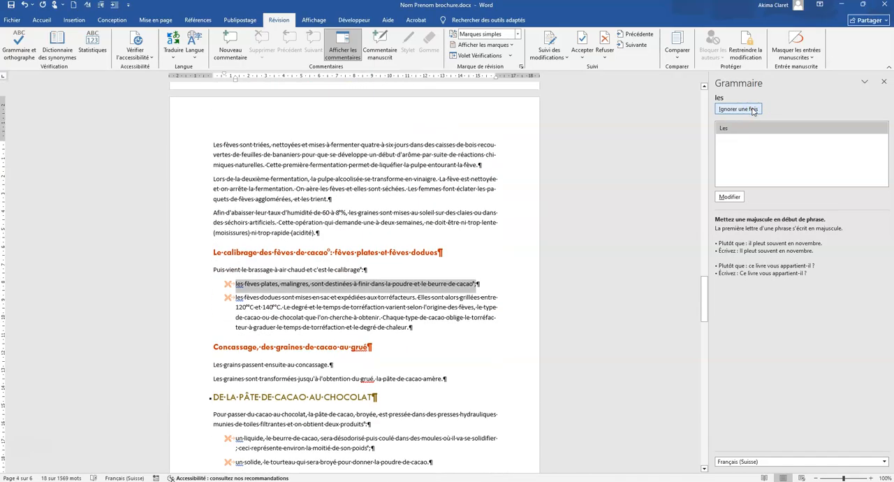
pyautogui.click(753, 109)
pyautogui.click(753, 110)
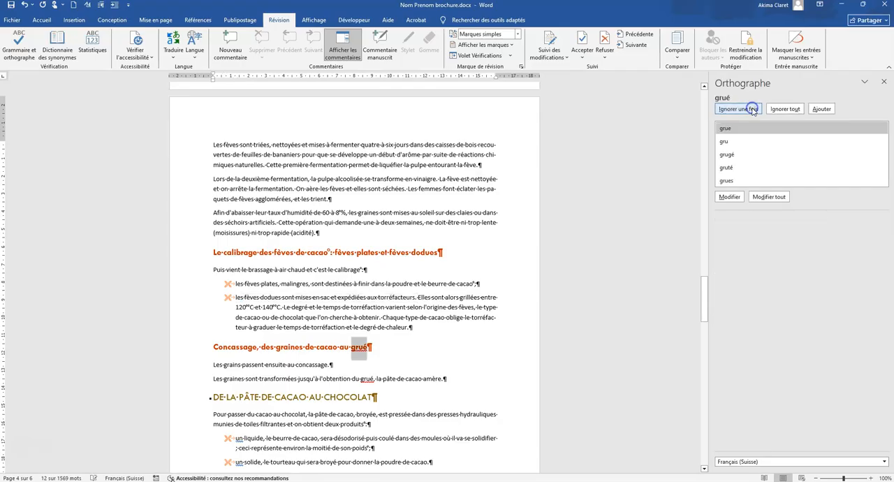
pyautogui.click(753, 110)
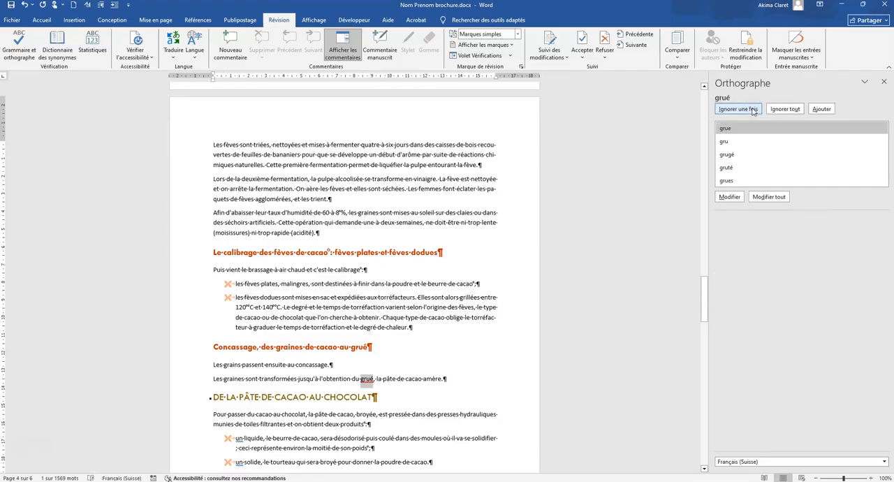
pyautogui.click(753, 109)
pyautogui.click(753, 110)
pyautogui.click(753, 110)
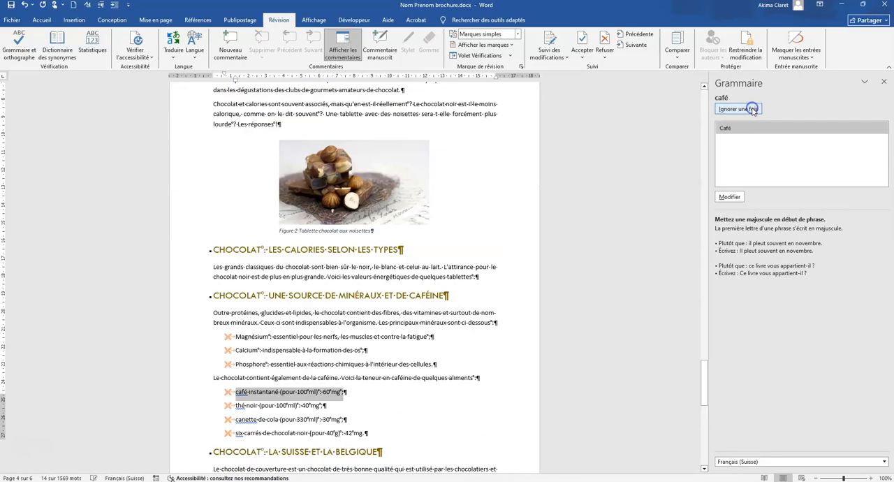
# Ignore once the remaining flags, from the caffeine list's lowercase items through "Organization", and finish the spelling and grammar check.
pyautogui.click(753, 109)
pyautogui.click(753, 110)
pyautogui.click(753, 110)
pyautogui.click(753, 109)
pyautogui.click(753, 110)
pyautogui.click(753, 110)
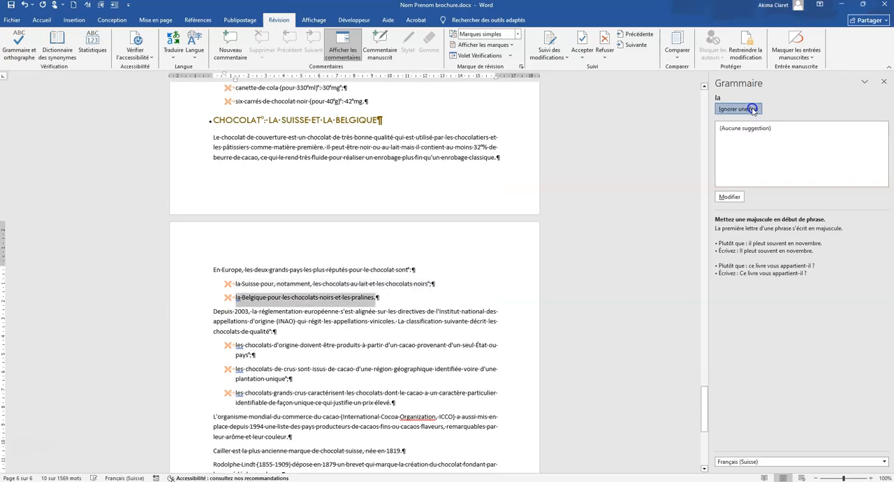
pyautogui.click(753, 110)
pyautogui.click(753, 110)
pyautogui.click(753, 110)
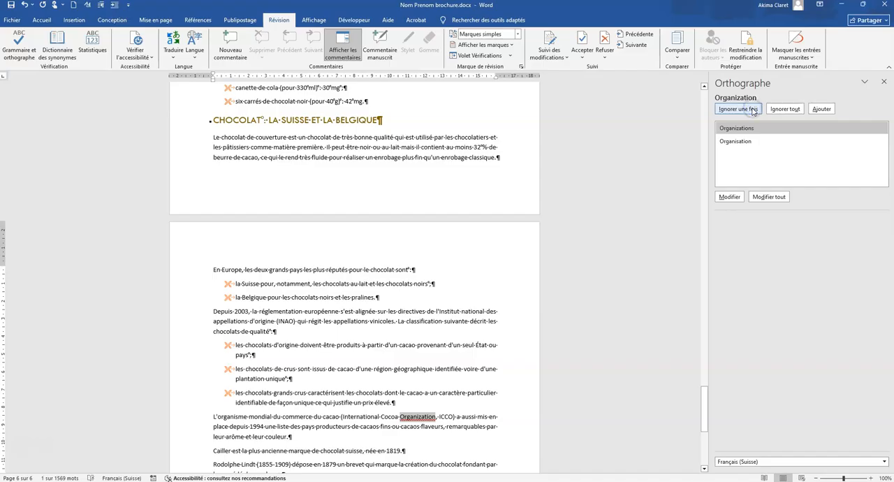
pyautogui.click(753, 110)
pyautogui.click(451, 271)
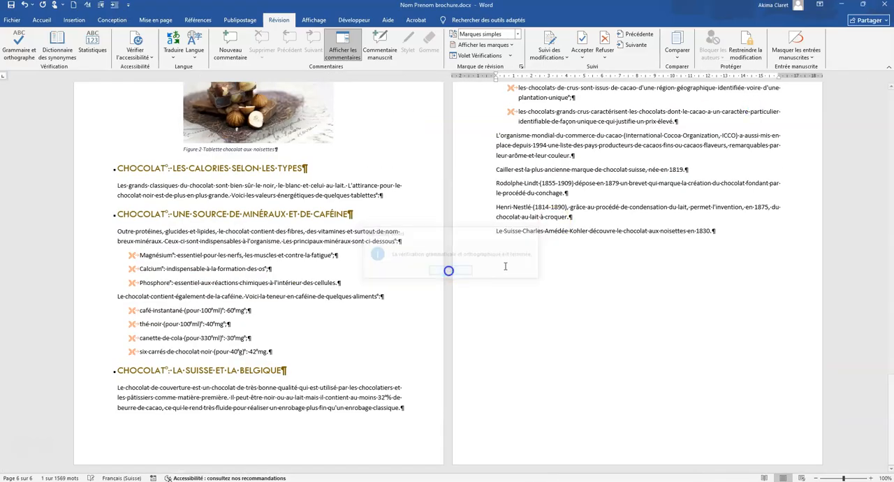
# Select most of the "Criollo" list item under "Variétés de cacaoyers" and display the Styles pane.
pyautogui.scroll(3, 594, 255)
pyautogui.scroll(15, 585, 253)
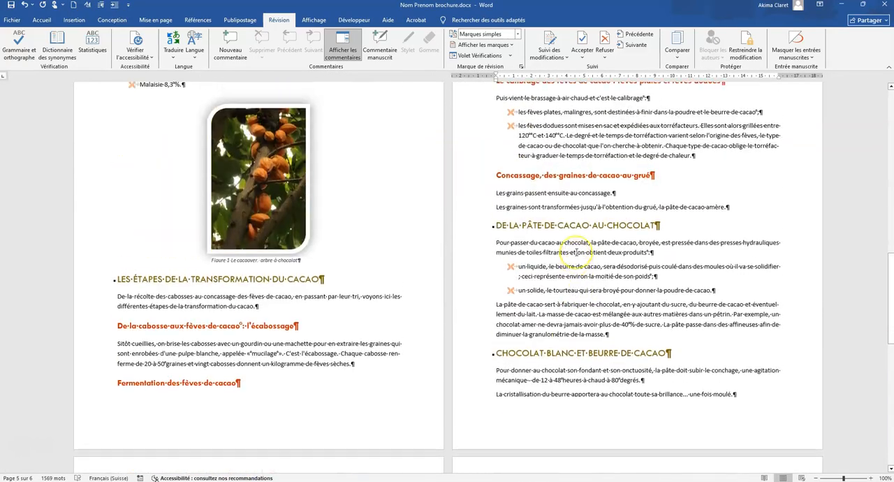
pyautogui.scroll(10, 576, 252)
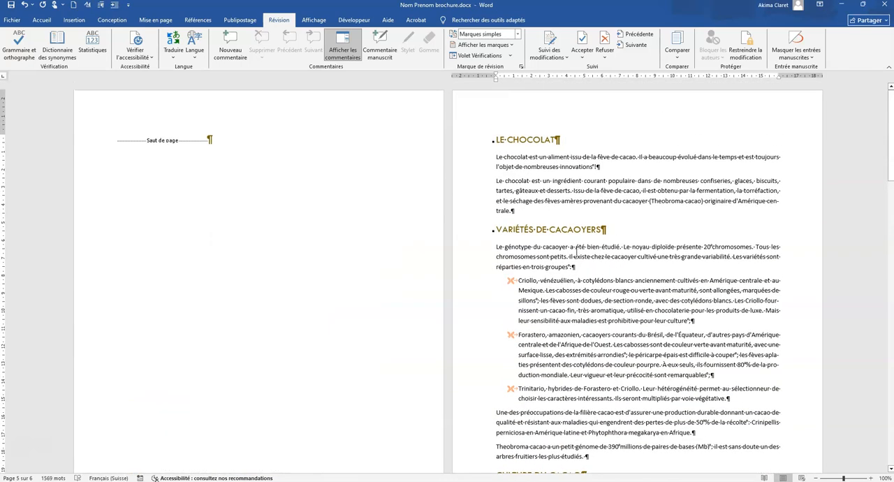
pyautogui.click(523, 280)
pyautogui.moveTo(514, 282); pyautogui.dragTo(598, 330)
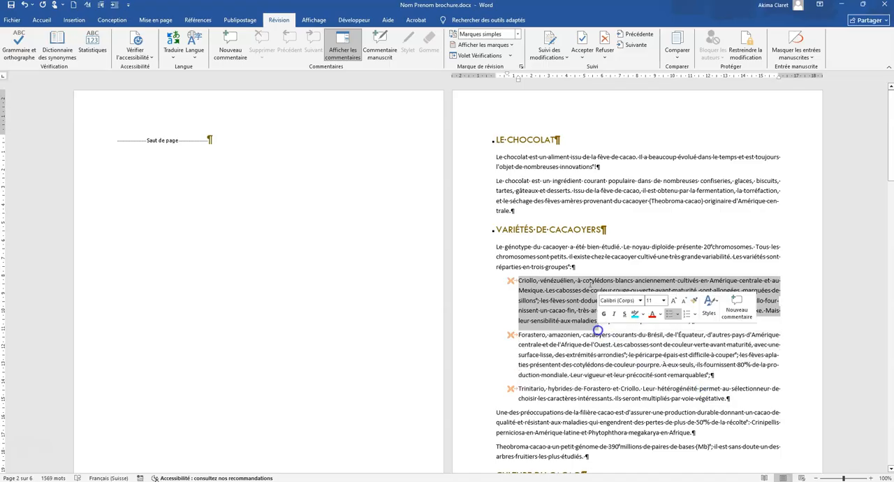
pyautogui.click(41, 20)
pyautogui.click(716, 67)
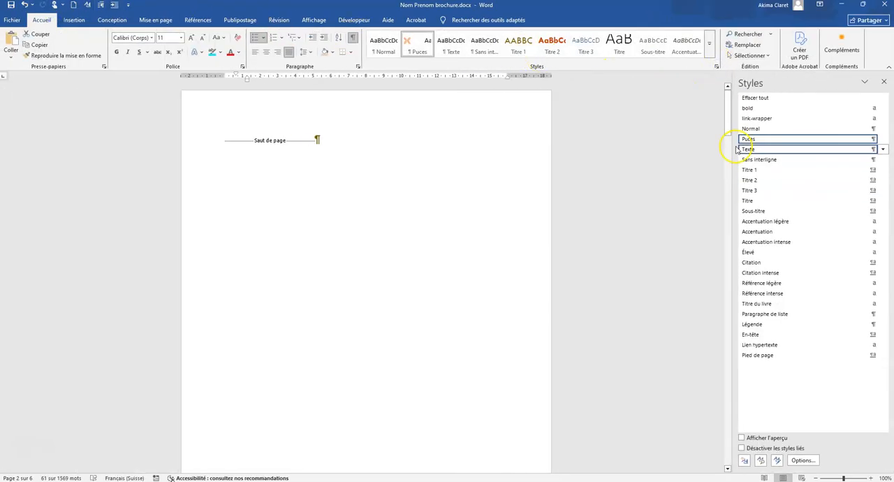
# Adjust the bulleted list's indents to a bullet position of 0 cm and a text indent of 1 cm.
pyautogui.scroll(-10, 386, 270)
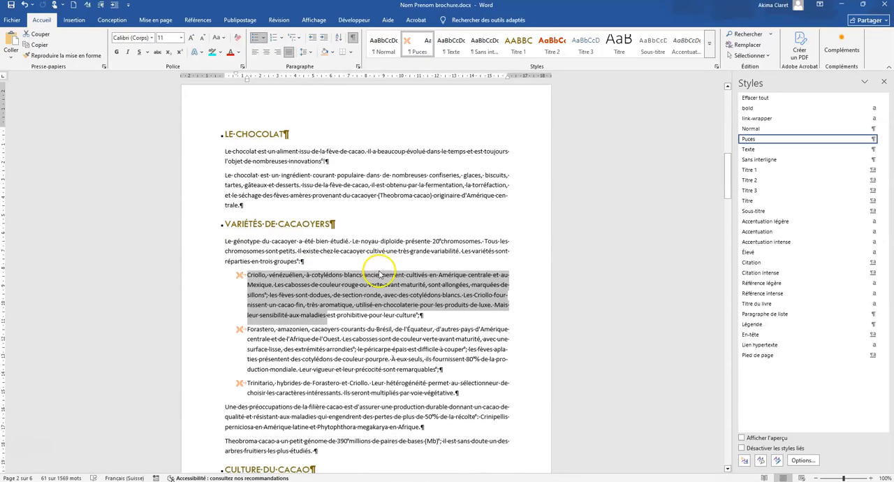
pyautogui.click(337, 211)
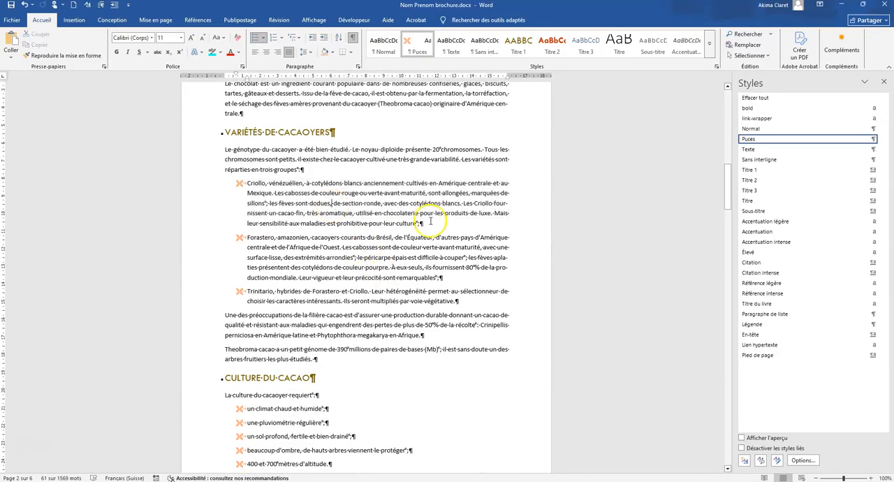
pyautogui.click(240, 183)
pyautogui.rightClick(240, 183)
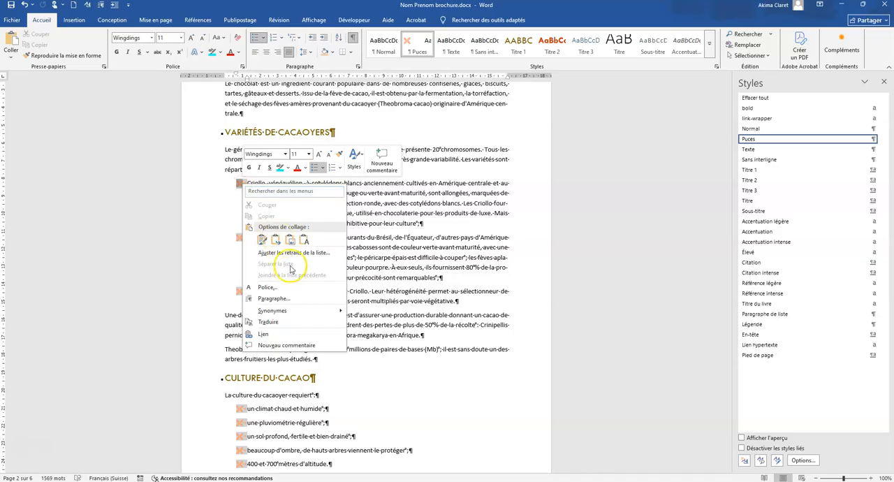
pyautogui.click(292, 251)
pyautogui.moveTo(403, 208); pyautogui.dragTo(384, 207)
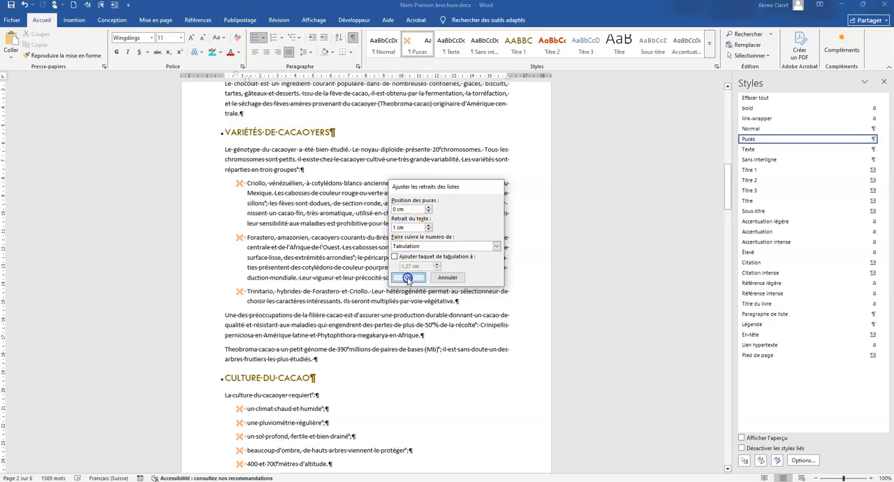
pyautogui.click(408, 277)
pyautogui.click(431, 273)
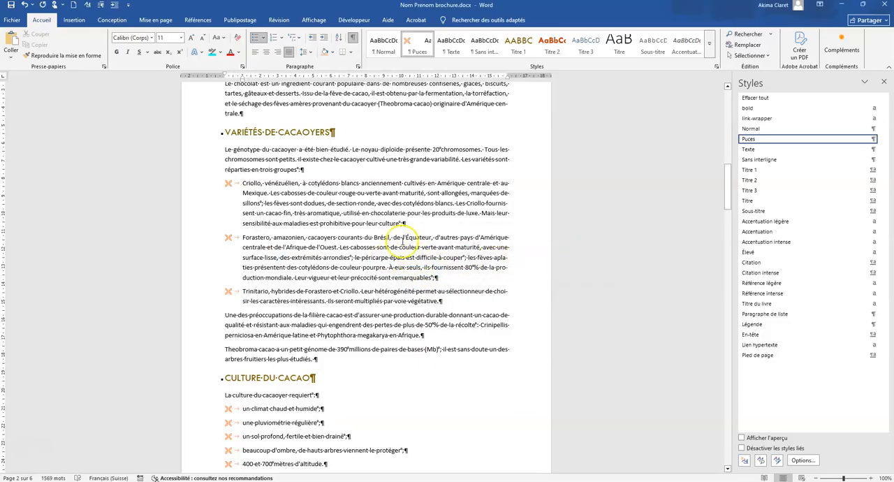
pyautogui.moveTo(243, 191); pyautogui.dragTo(422, 299)
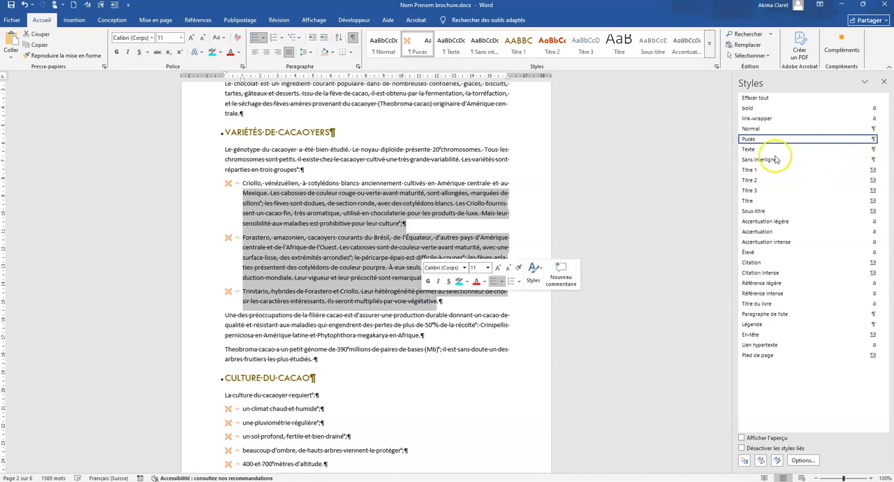
pyautogui.click(300, 248)
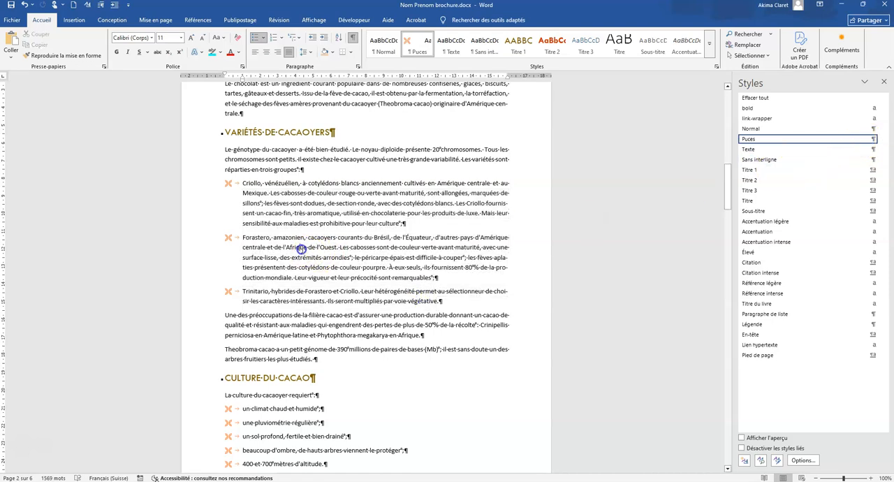
# Apply multilevel numbering in the 1, 1.1, 1.1.1 format linked to the heading styles, starting from "Le chocolat".
pyautogui.scroll(5, 309, 248)
pyautogui.click(236, 197)
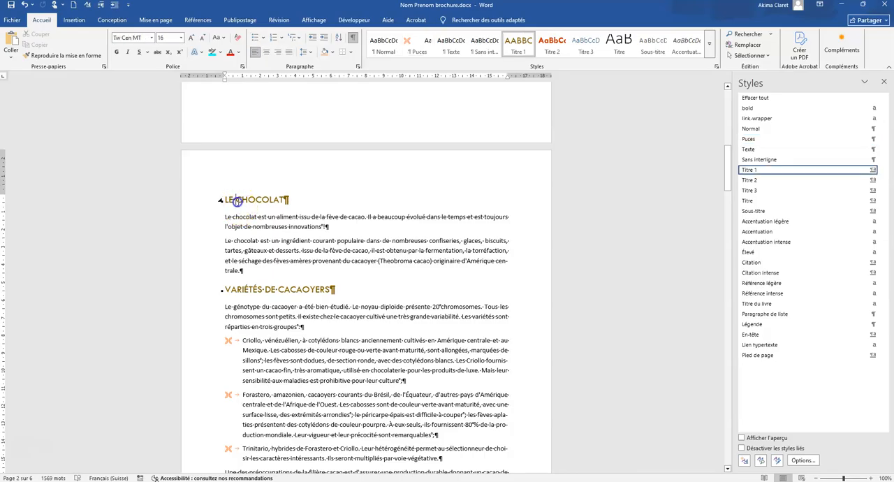
pyautogui.scroll(3, 353, 230)
pyautogui.scroll(5, 349, 235)
pyautogui.scroll(-6, 350, 235)
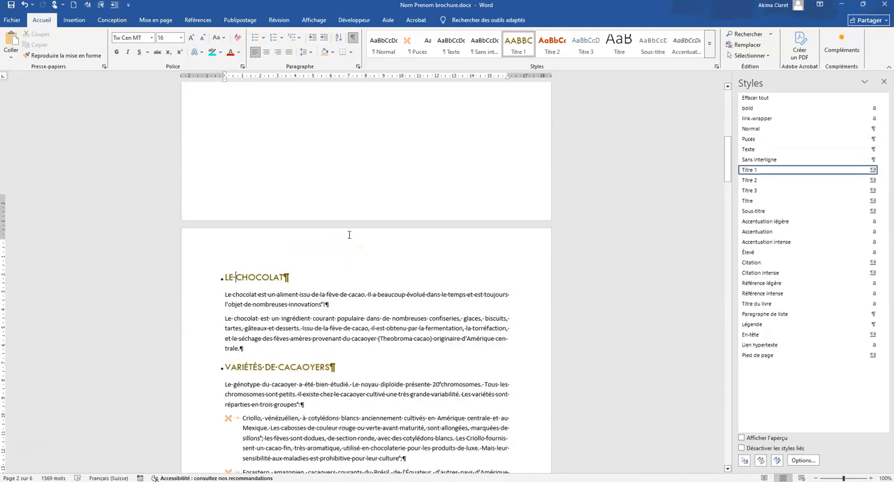
pyautogui.click(294, 37)
pyautogui.click(380, 167)
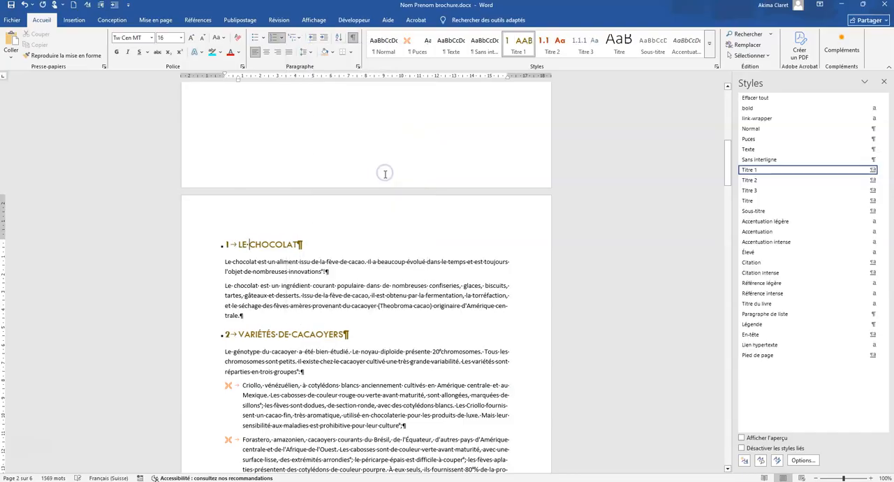
# Set the three bulleted items under "Variétés de cacaoyers" in three equal columns with 0.5 cm spacing.
pyautogui.scroll(-5, 272, 341)
pyautogui.scroll(-20, 272, 341)
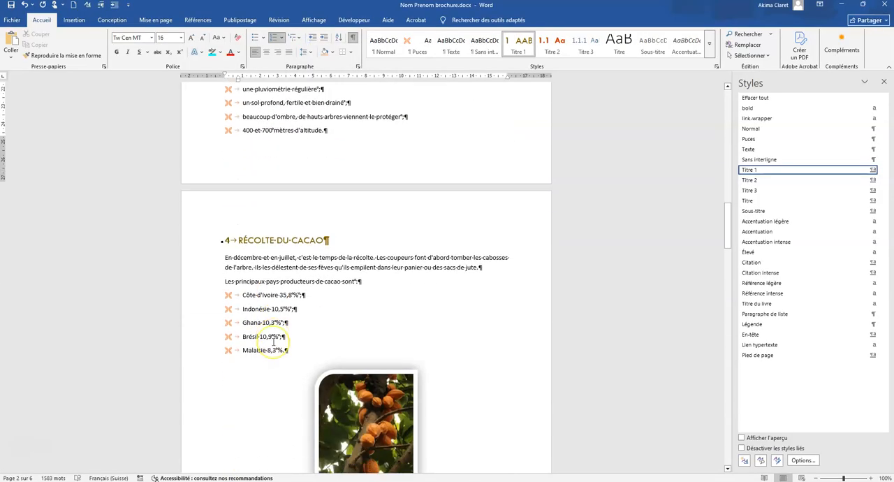
pyautogui.scroll(20, 272, 340)
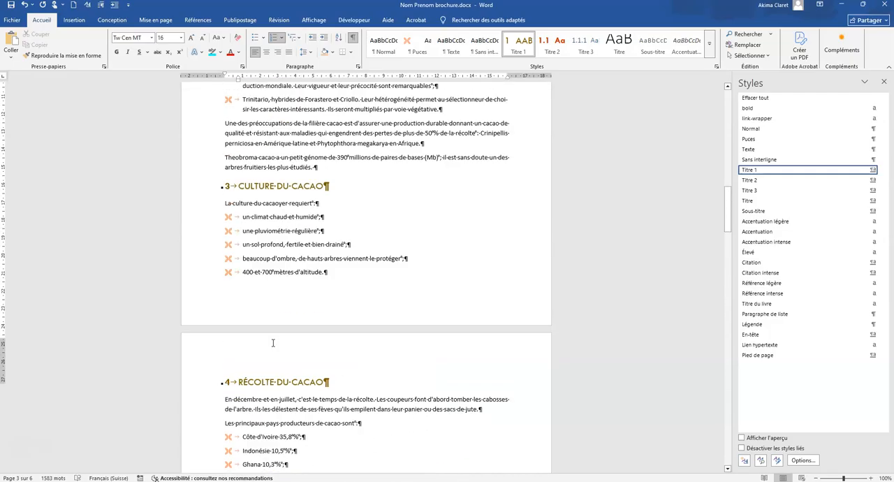
pyautogui.scroll(-2, 272, 343)
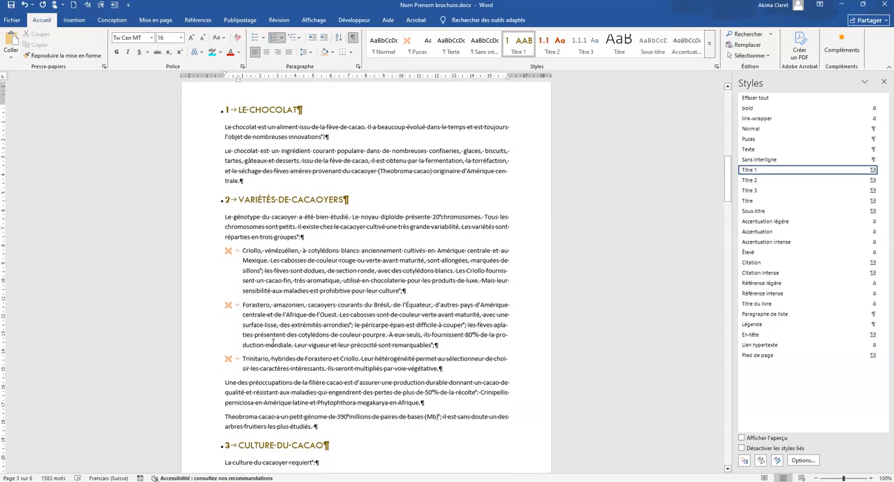
pyautogui.click(240, 251)
pyautogui.moveTo(241, 251); pyautogui.dragTo(453, 363)
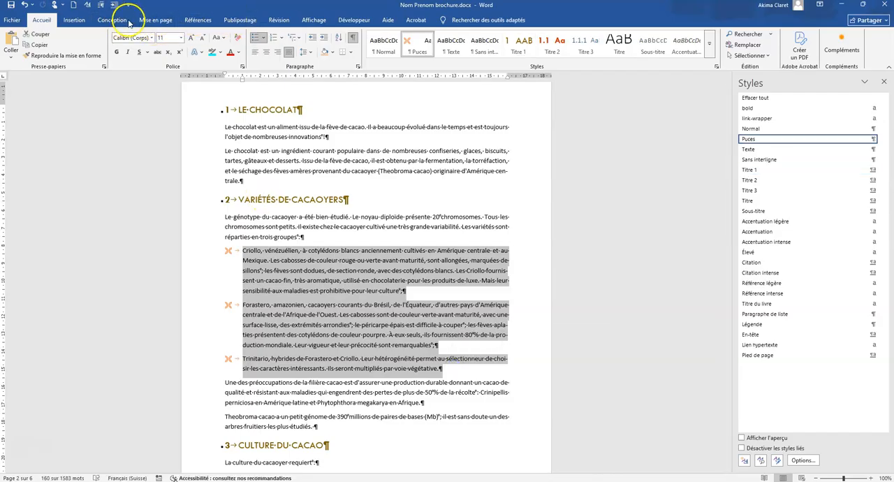
pyautogui.click(152, 19)
pyautogui.click(84, 56)
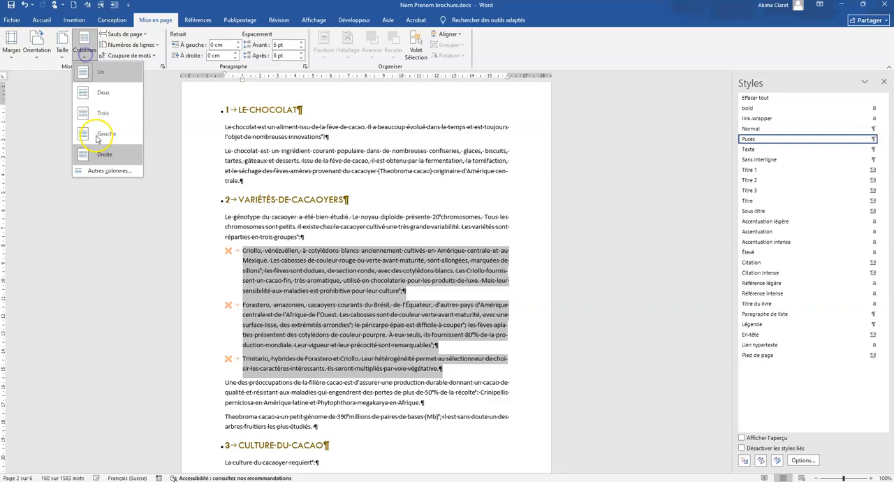
pyautogui.click(98, 173)
pyautogui.click(446, 188)
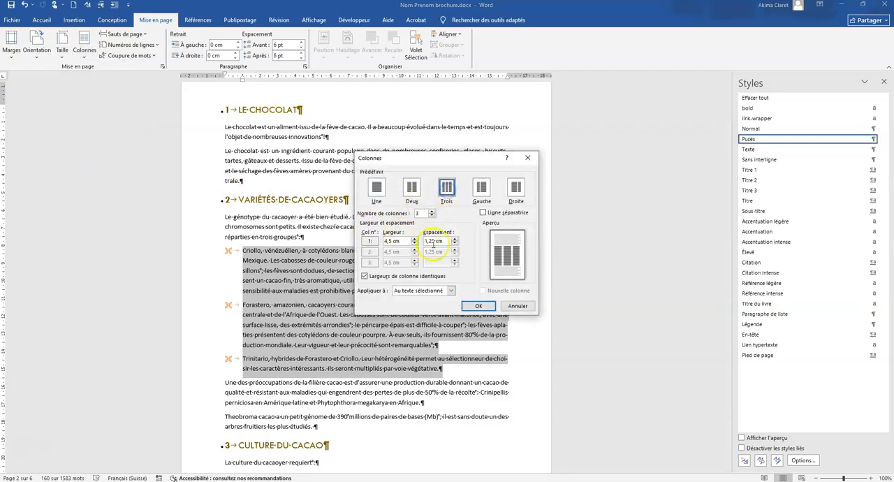
pyautogui.click(455, 243)
pyautogui.click(455, 243)
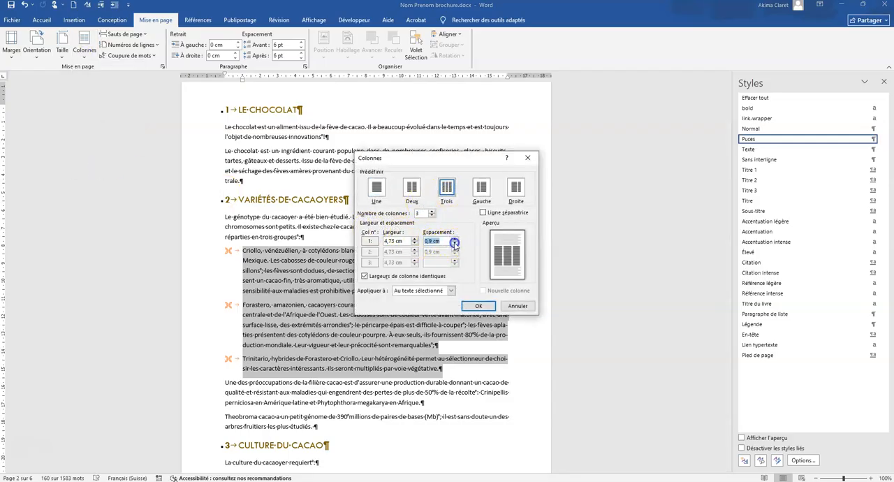
pyautogui.click(454, 243)
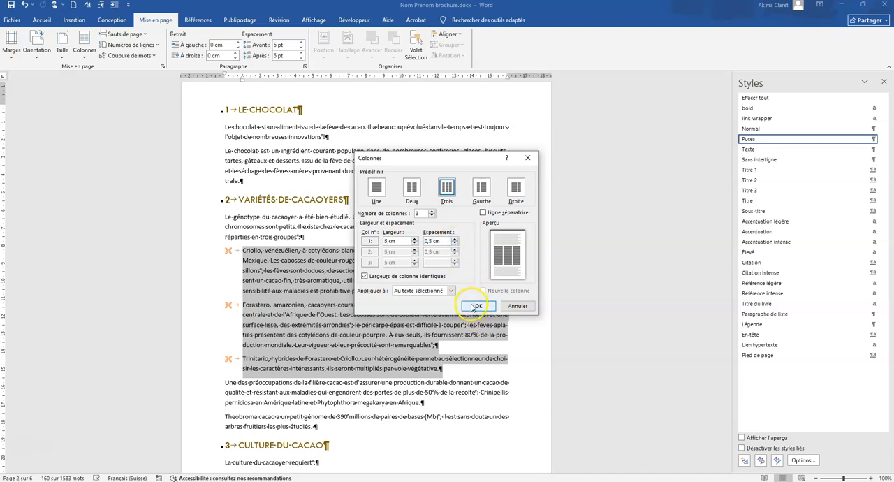
pyautogui.click(477, 308)
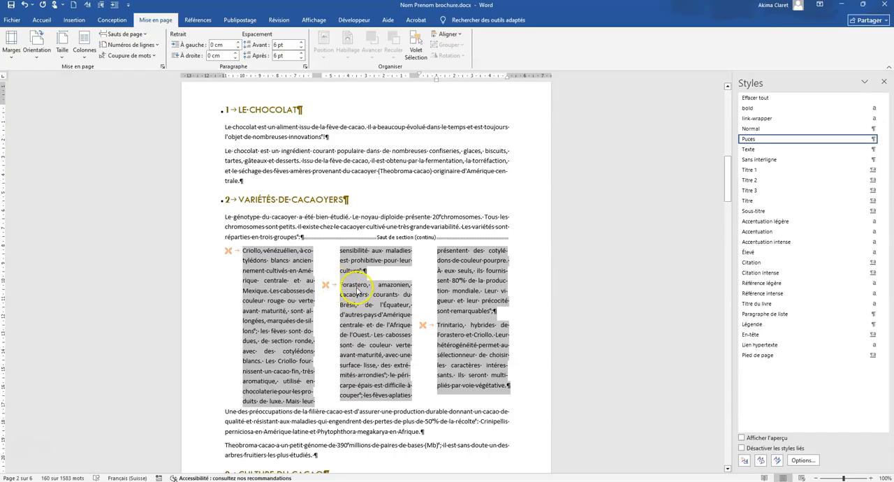
# Insert column breaks before the "Forastero" and "Trinitario" items so each variety starts its own column.
pyautogui.click(340, 285)
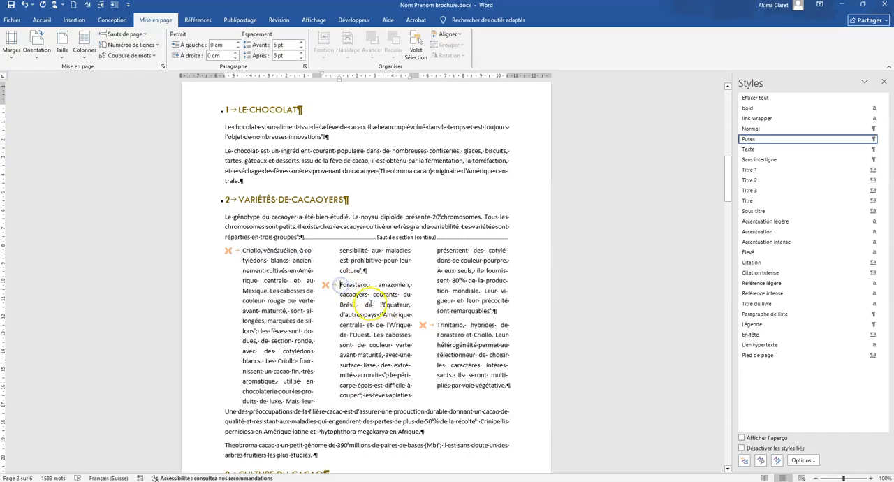
pyautogui.click(138, 34)
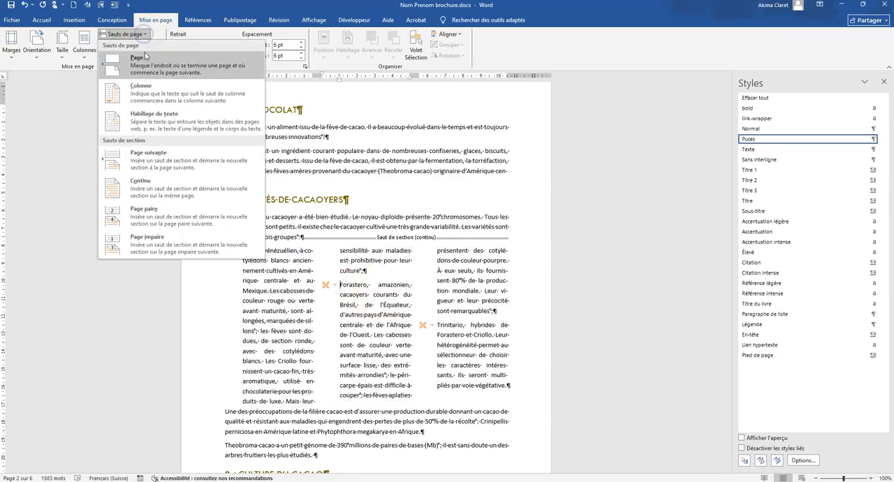
pyautogui.click(146, 95)
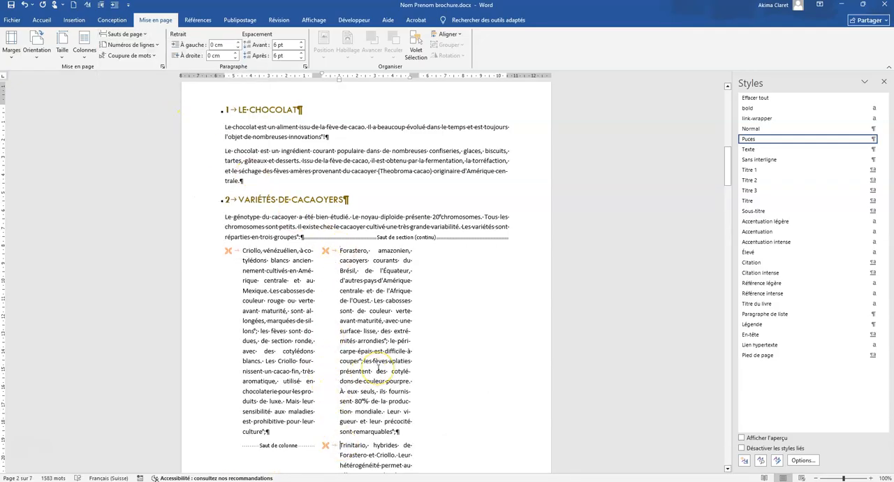
pyautogui.click(152, 34)
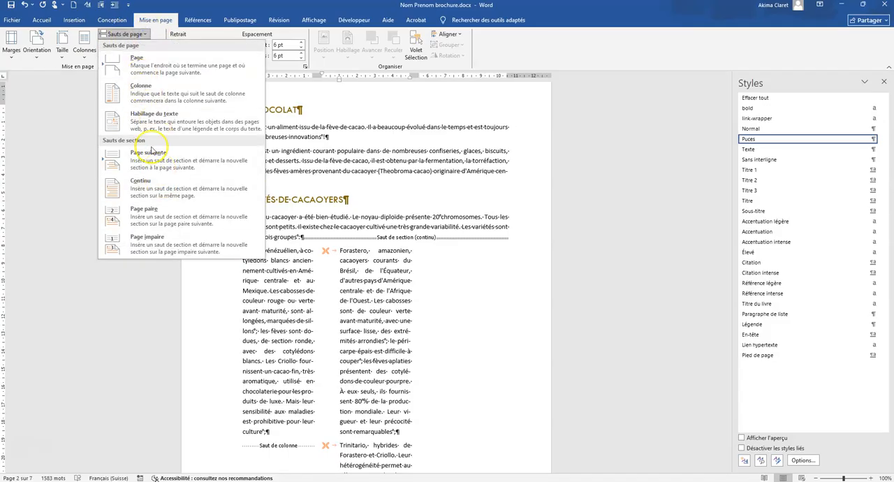
pyautogui.click(149, 91)
# Insert a page break after the "Theobroma cacao" paragraph and delete the empty paragraph above "Culture du cacao".
pyautogui.scroll(-2, 419, 365)
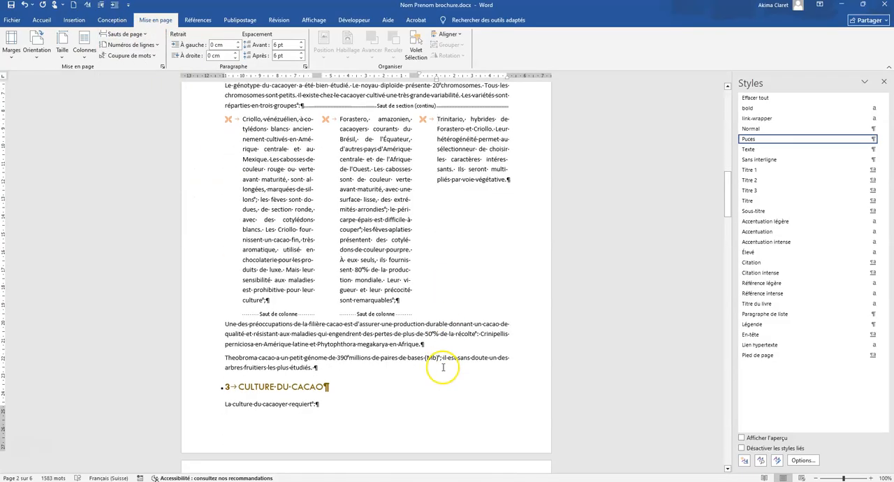
pyautogui.click(329, 363)
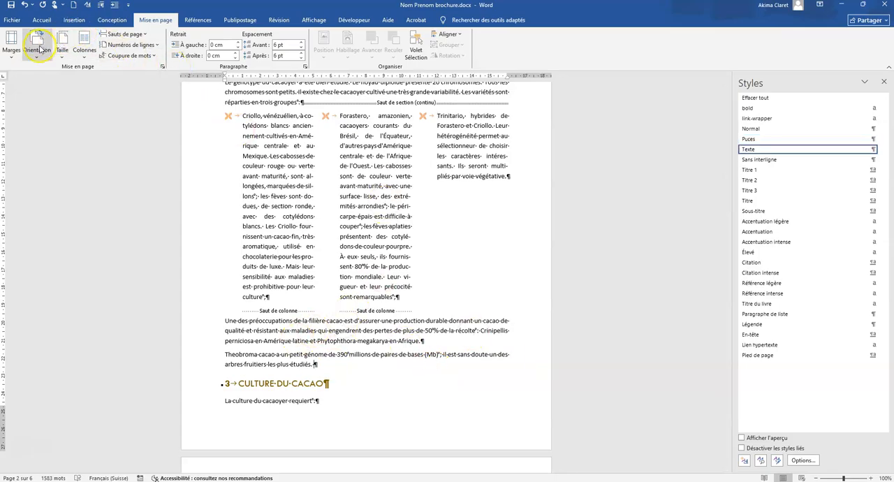
pyautogui.click(123, 33)
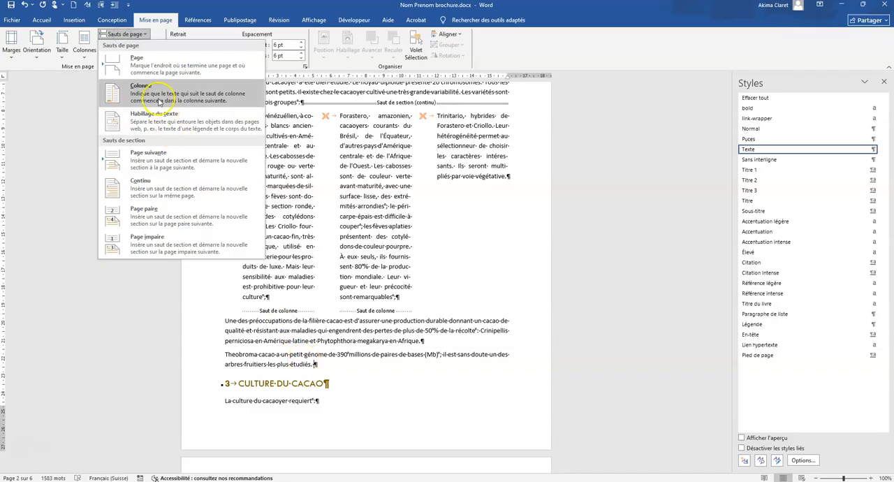
pyautogui.click(137, 62)
pyautogui.scroll(-5, 230, 259)
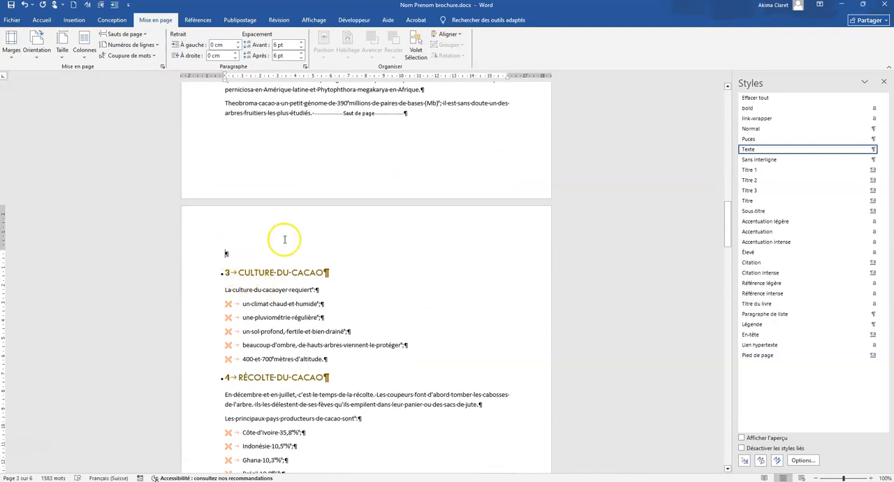
pyautogui.press('Delete')
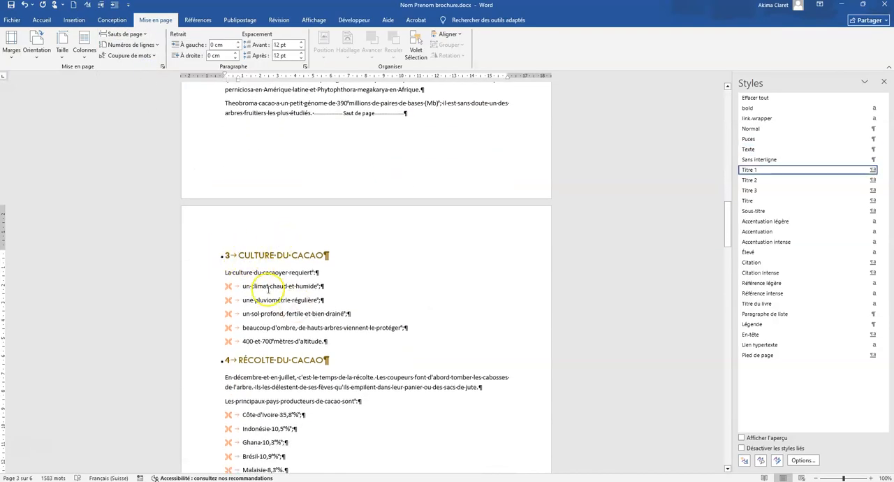
# Insert the picture "feve cacao.jpg" before the page break on the blank first page.
pyautogui.scroll(15, 273, 292)
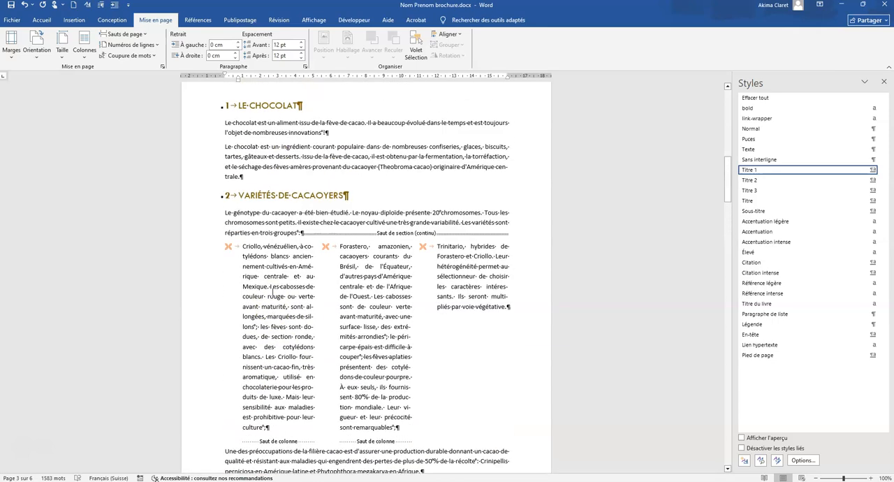
pyautogui.scroll(10, 273, 293)
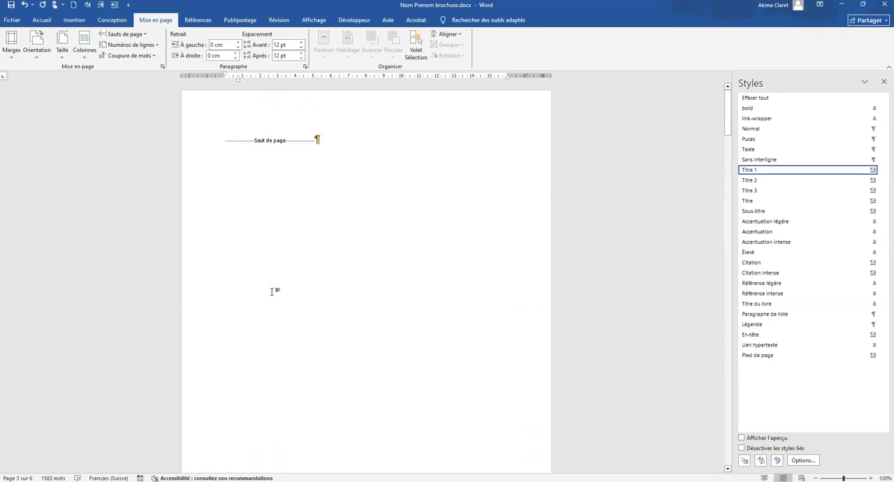
pyautogui.click(218, 143)
pyautogui.click(224, 140)
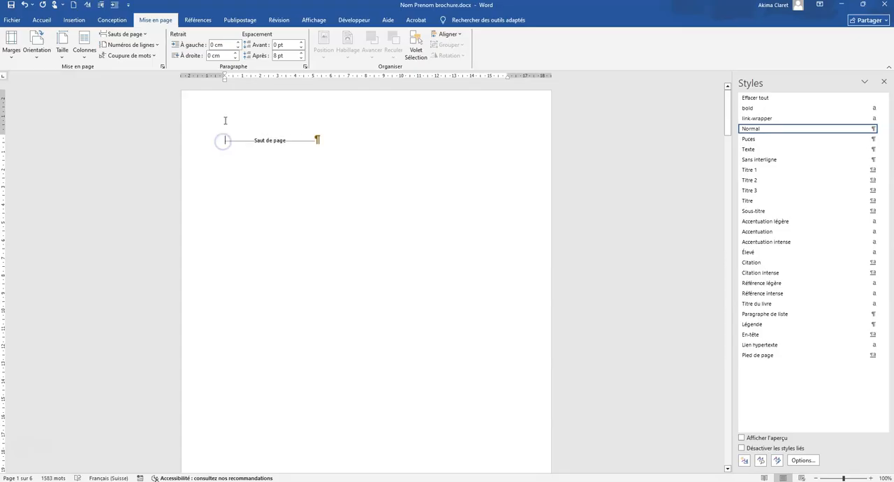
pyautogui.click(75, 20)
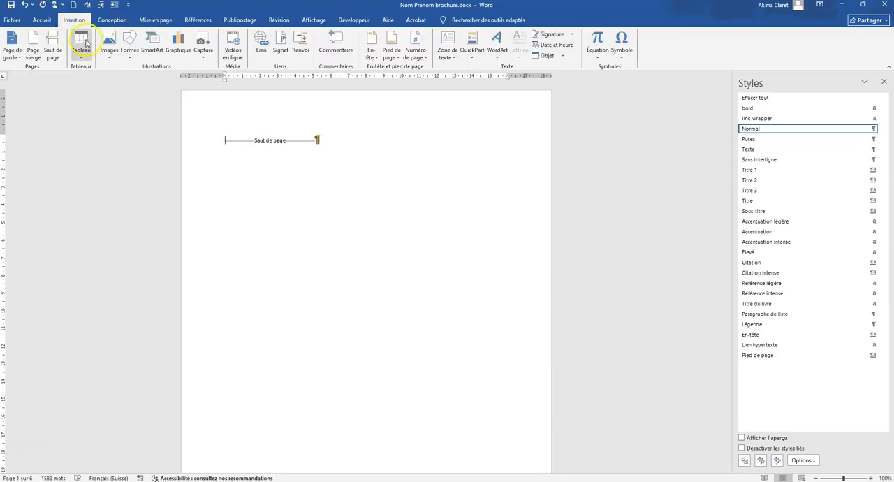
pyautogui.click(109, 47)
pyautogui.click(120, 79)
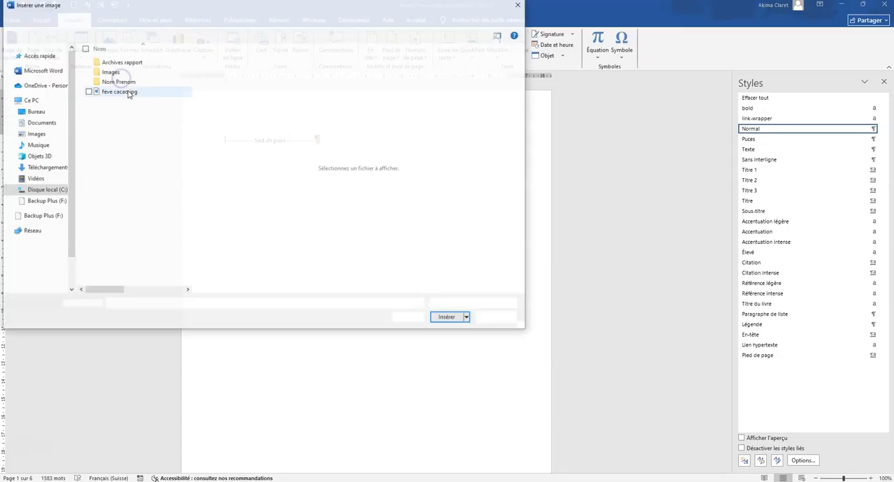
pyautogui.click(116, 94)
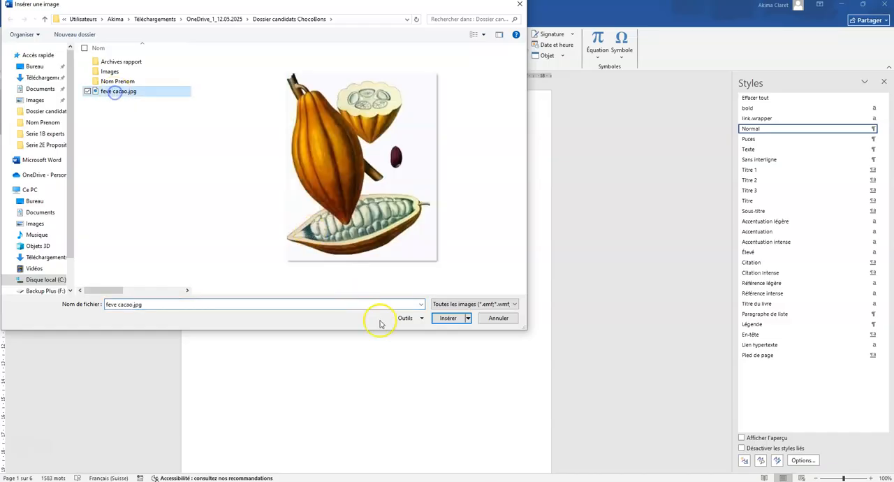
pyautogui.click(445, 318)
# Set the cocoa picture's text wrapping to "Au travers" and move it to the horizontal centre of the first page, well below the page break.
pyautogui.rightClick(321, 206)
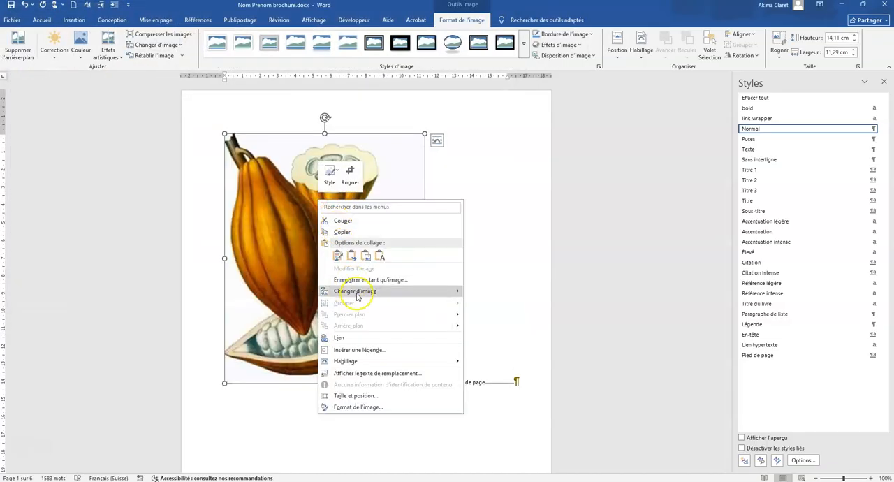
pyautogui.moveTo(349, 361)
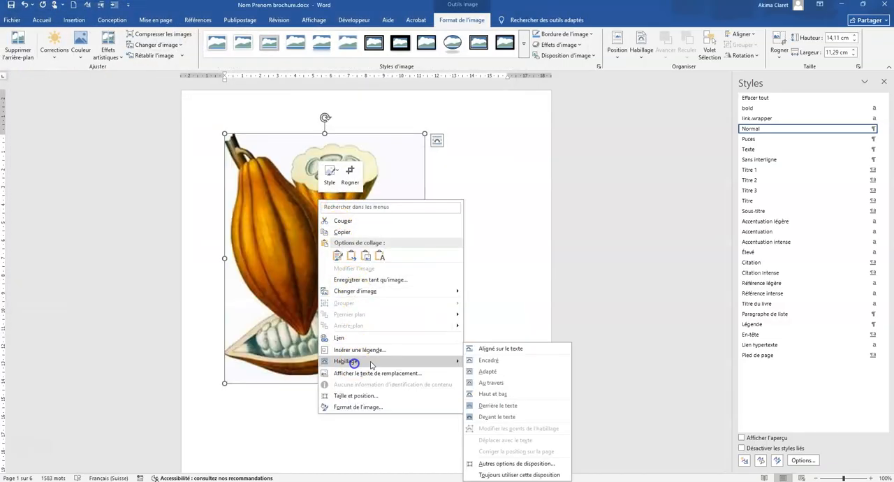
pyautogui.click(493, 382)
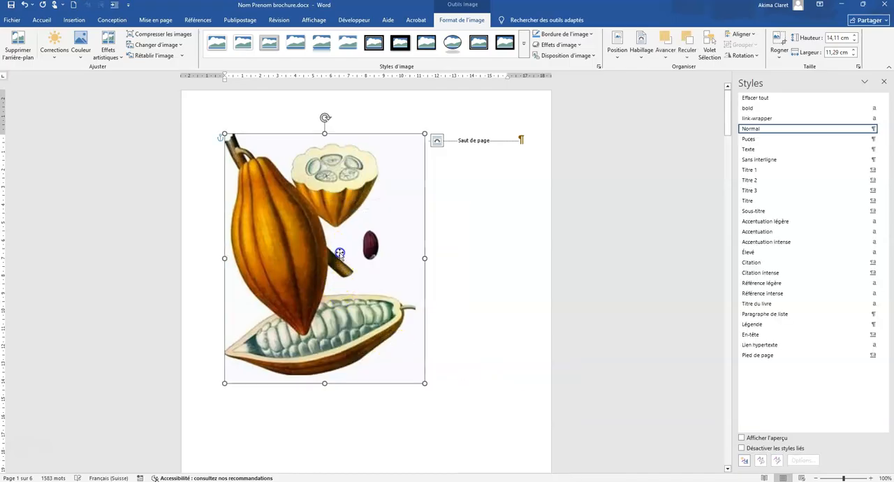
pyautogui.moveTo(340, 252); pyautogui.dragTo(388, 367)
pyautogui.scroll(-3, 389, 368)
pyautogui.moveTo(354, 255); pyautogui.dragTo(347, 299)
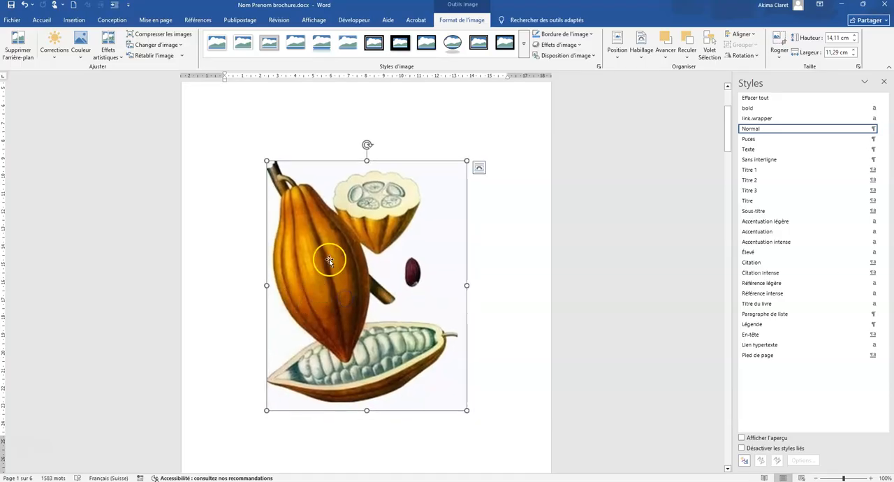
pyautogui.scroll(3, 337, 224)
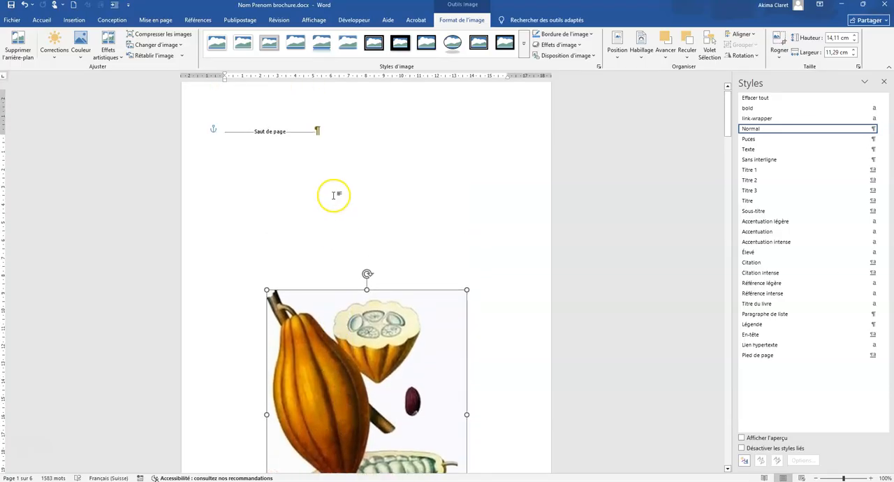
# Insert an orange outlined WordArt title on the first page reading "Passionnément" and "Chocolat" on two lines.
pyautogui.click(386, 151)
pyautogui.click(74, 20)
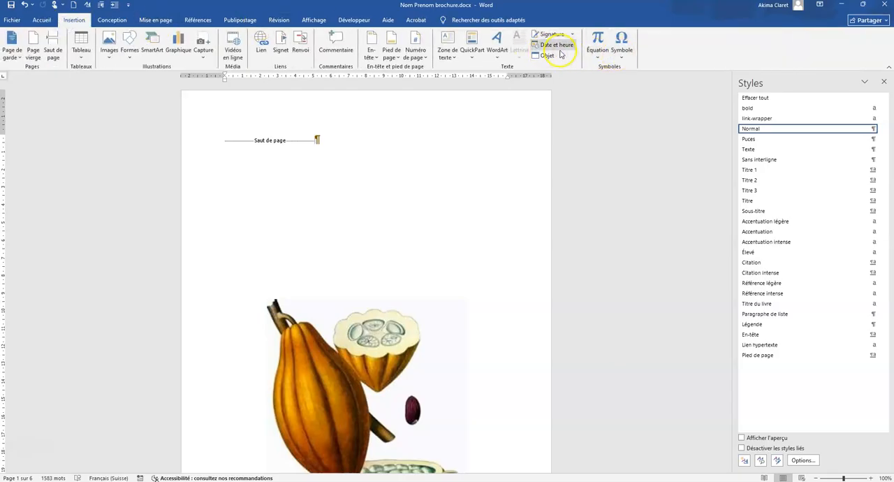
pyautogui.click(499, 56)
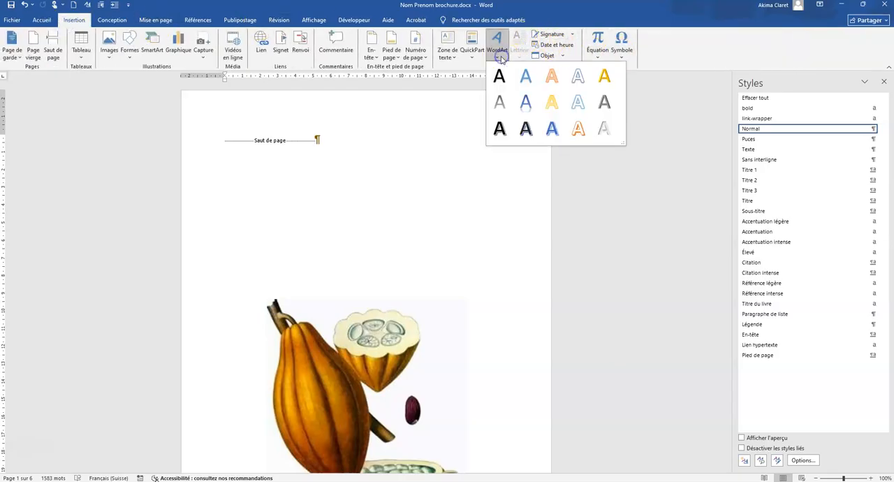
pyautogui.click(551, 75)
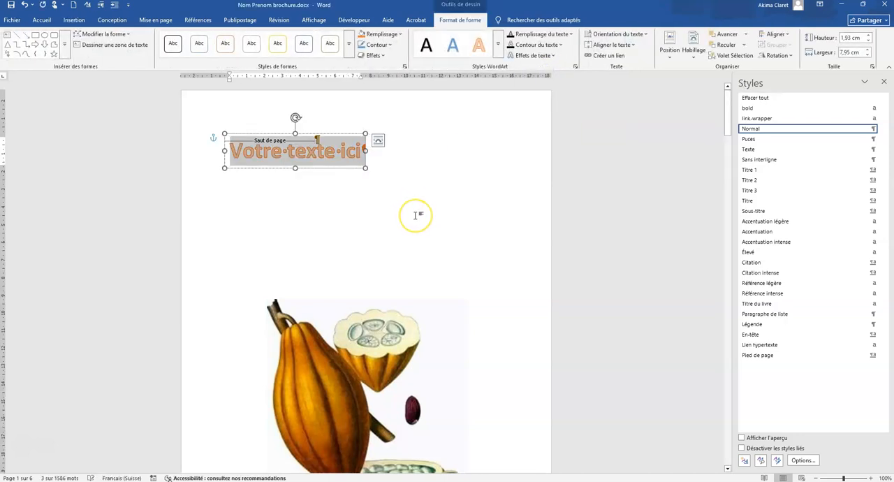
pyautogui.write('Passionn')
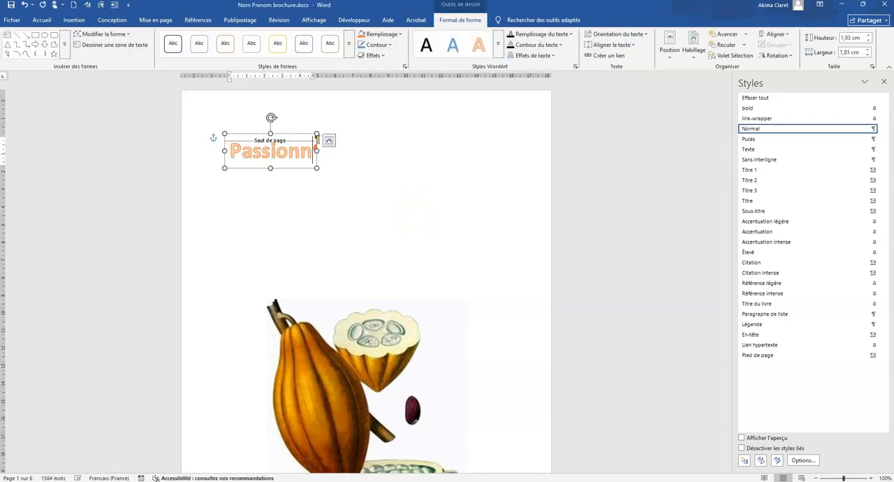
pyautogui.write('ément')
pyautogui.hotkey('shift', 'Return')
pyautogui.write('Chocolat')
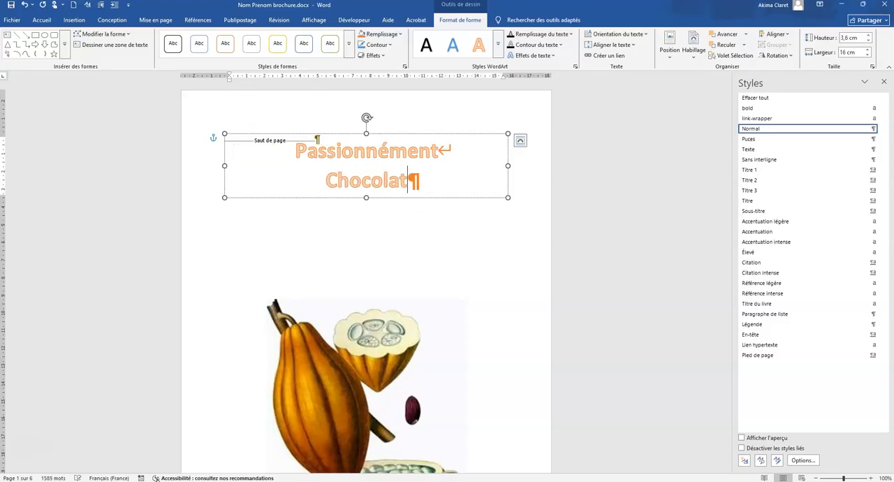
# Set the WordArt title's font size to 60 and move it down between the page break mark and the picture.
pyautogui.moveTo(404, 187); pyautogui.dragTo(283, 147)
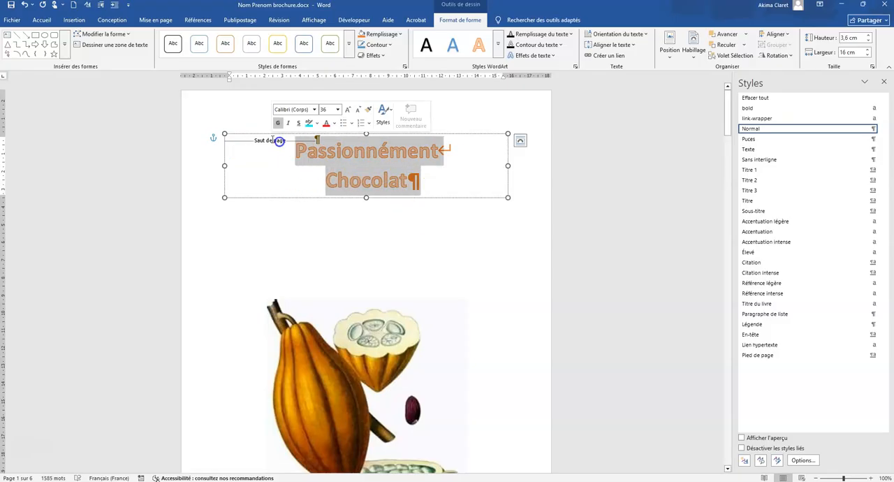
pyautogui.click(41, 19)
pyautogui.click(191, 38)
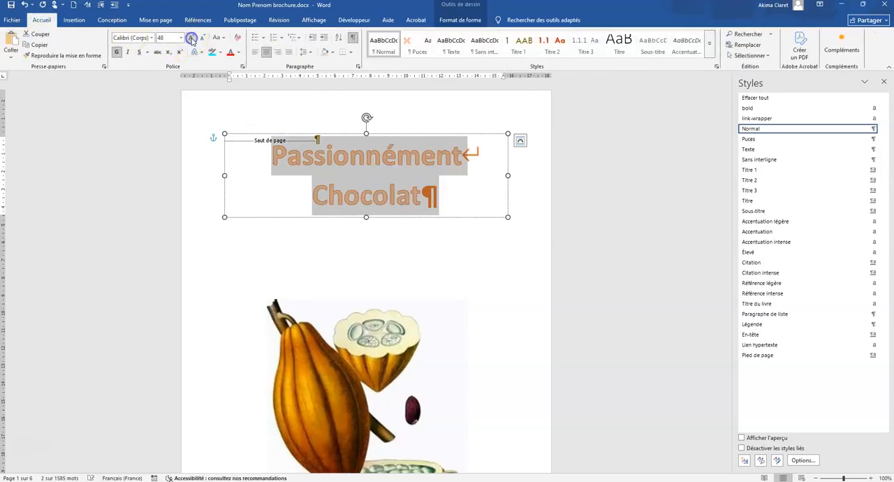
pyautogui.click(191, 38)
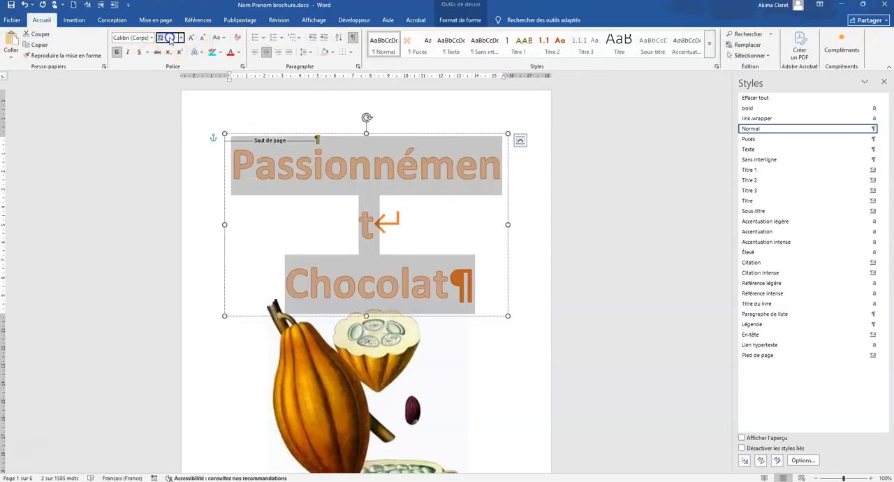
pyautogui.write('60')
pyautogui.press('Return')
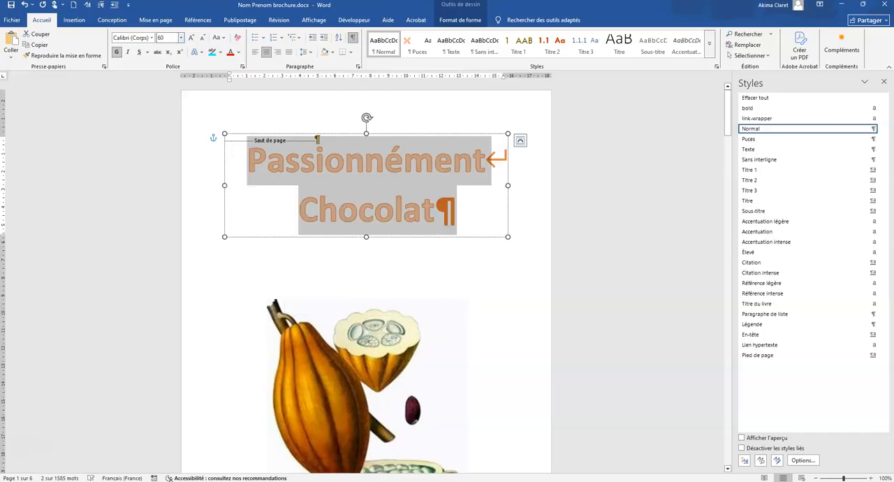
pyautogui.moveTo(342, 133); pyautogui.dragTo(342, 159)
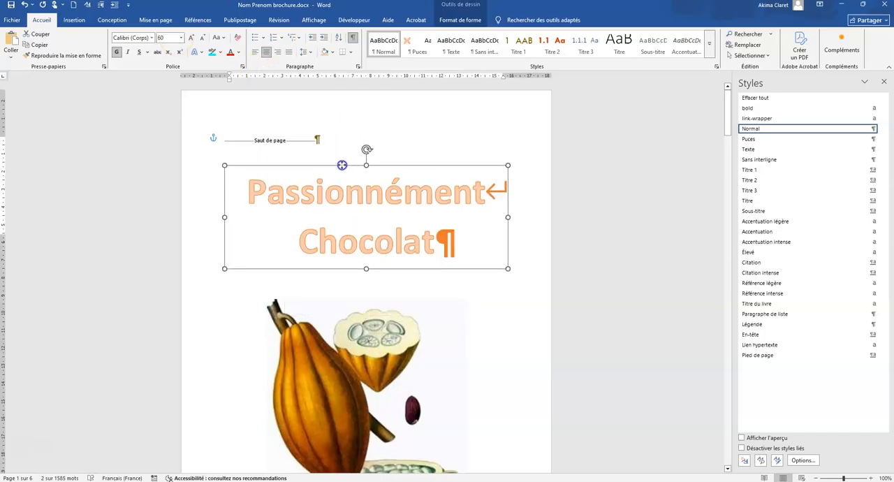
# Add the caption "Figure 1 La fève et le cacao" below the cocoa picture.
pyautogui.scroll(-3, 454, 368)
pyautogui.scroll(2, 455, 368)
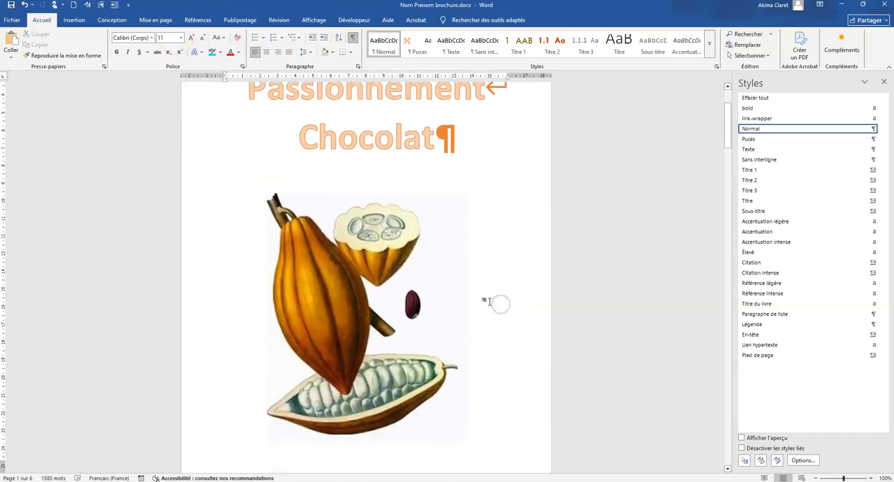
pyautogui.click(389, 250)
pyautogui.rightClick(378, 269)
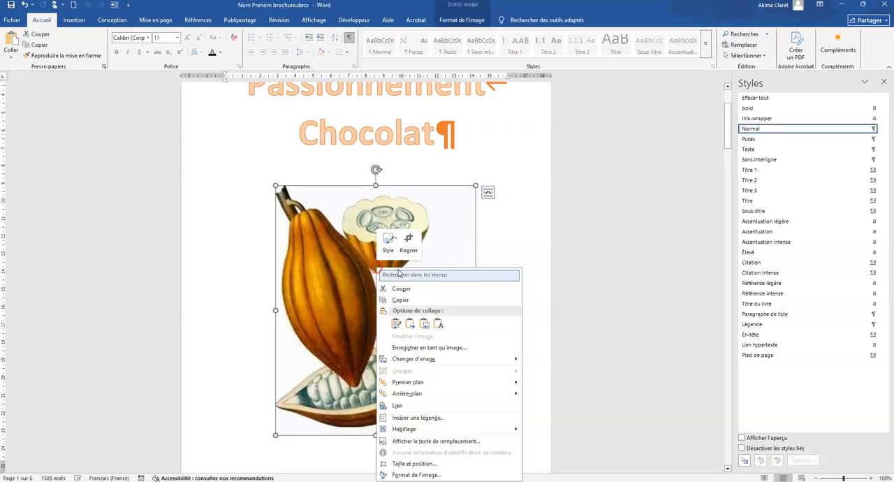
pyautogui.moveTo(414, 361)
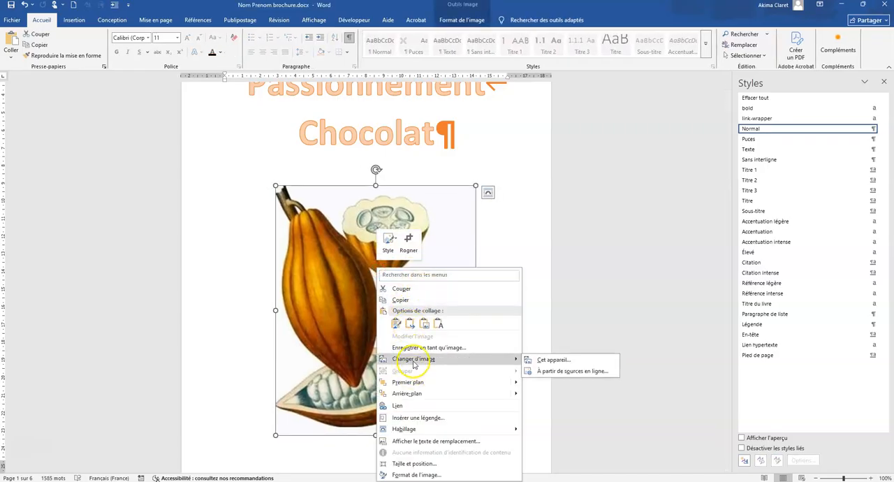
pyautogui.click(419, 417)
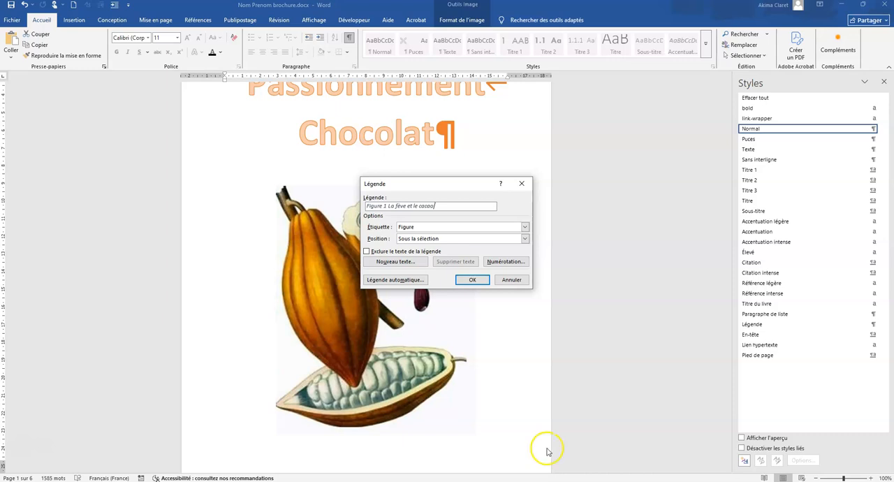
pyautogui.click(472, 279)
# Group the cocoa picture with its caption text box.
pyautogui.scroll(-3, 479, 360)
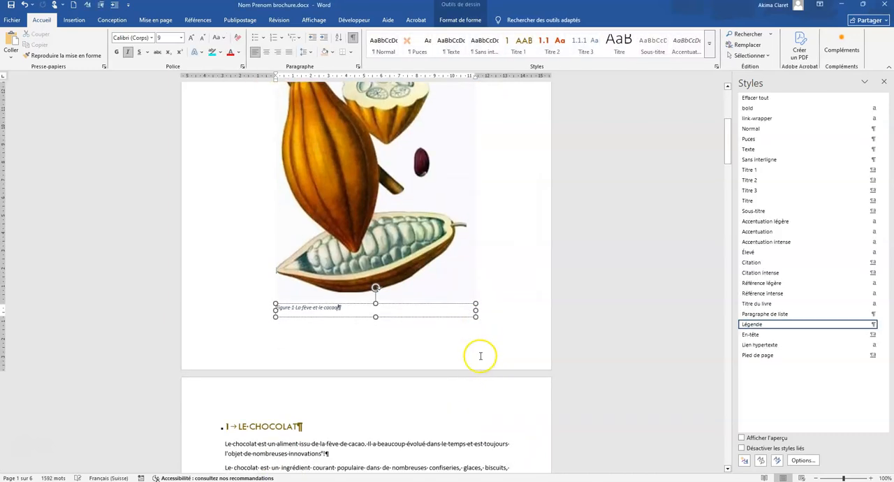
pyautogui.click(409, 168)
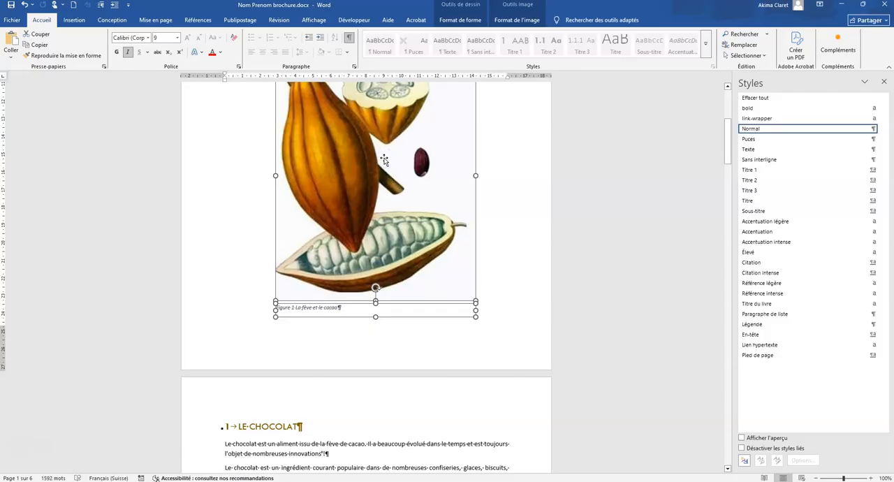
pyautogui.rightClick(387, 160)
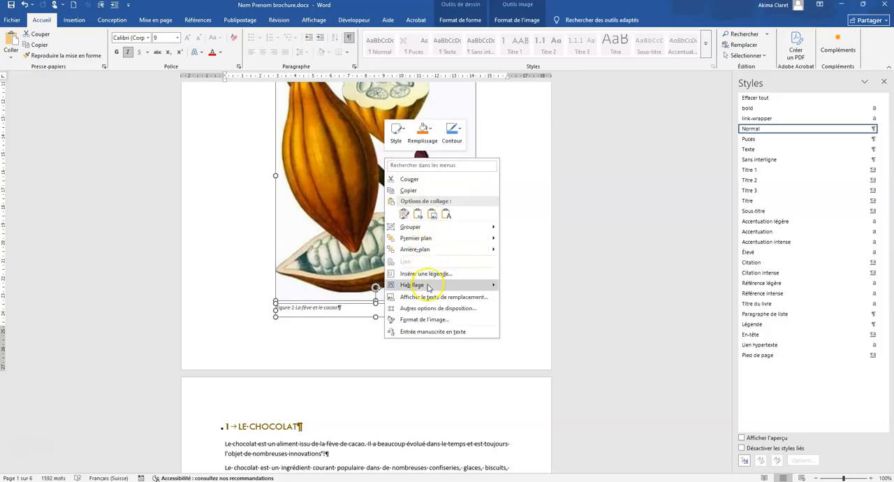
pyautogui.click(440, 227)
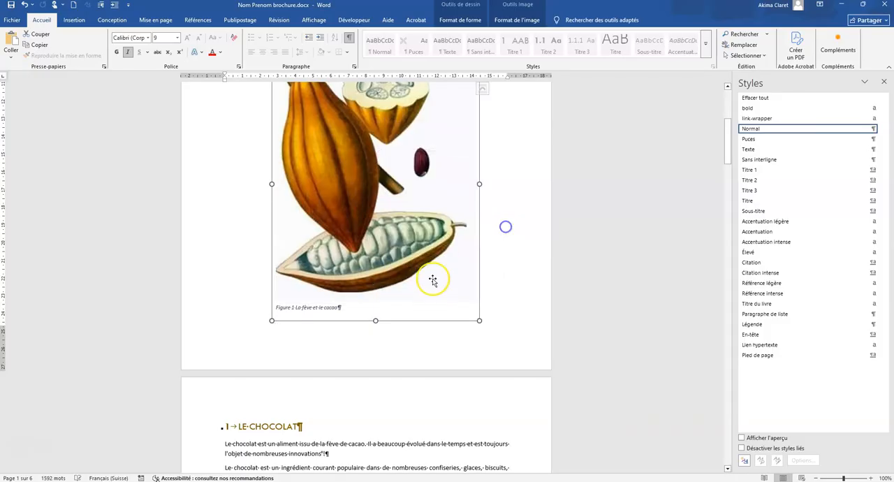
pyautogui.scroll(2, 431, 293)
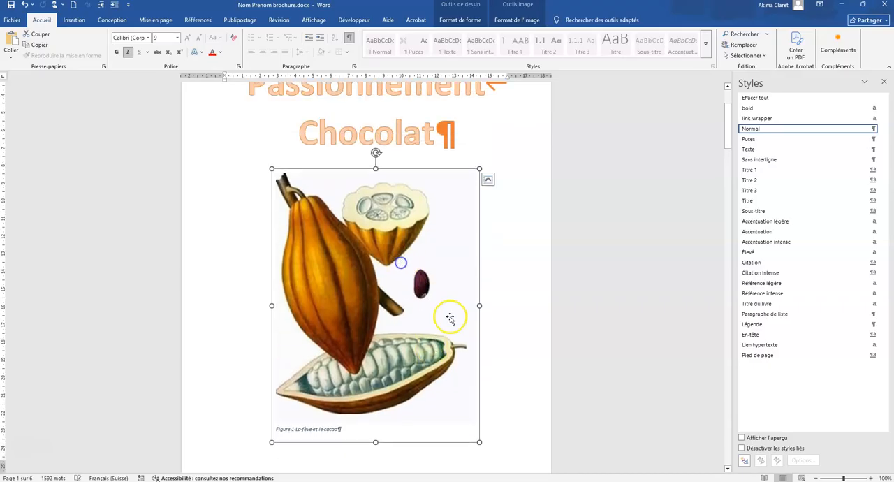
pyautogui.click(506, 329)
pyautogui.scroll(2, 457, 354)
pyautogui.scroll(-5, 456, 353)
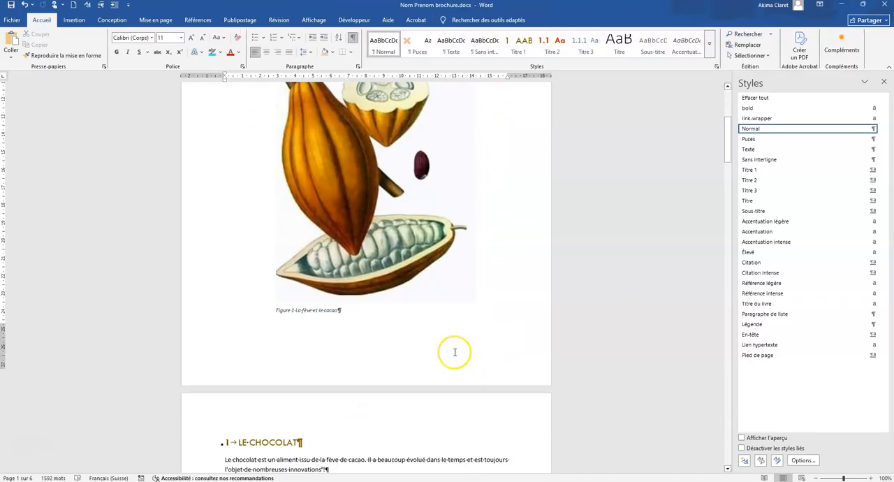
pyautogui.scroll(-9, 455, 352)
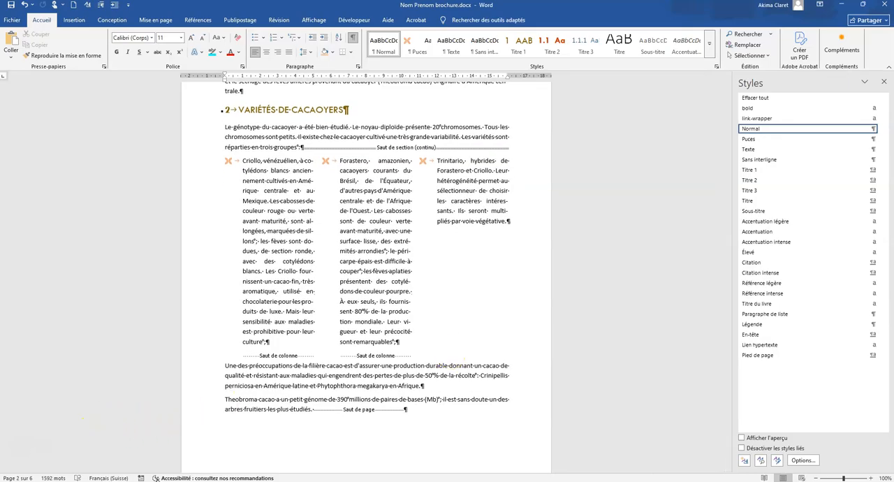
pyautogui.scroll(14, 423, 262)
pyautogui.scroll(1, 423, 261)
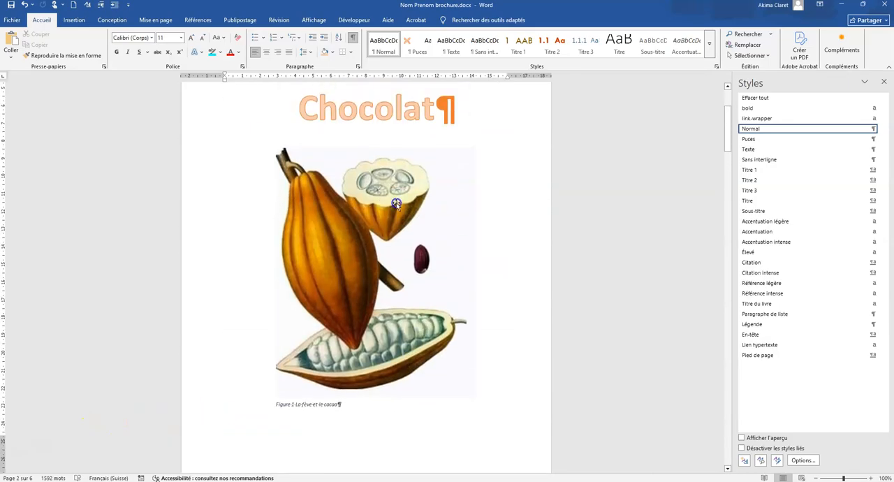
# Try to set the height of the grouped cocoa picture and caption to 10 cm.
pyautogui.click(396, 202)
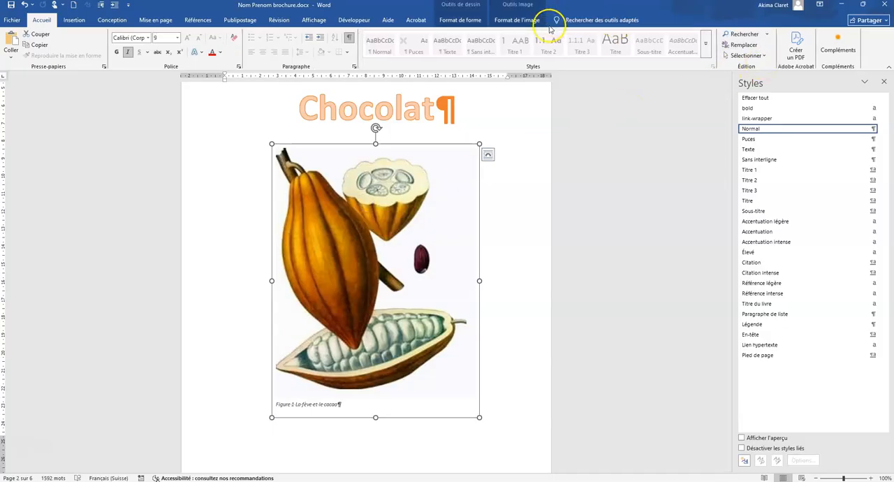
pyautogui.click(516, 19)
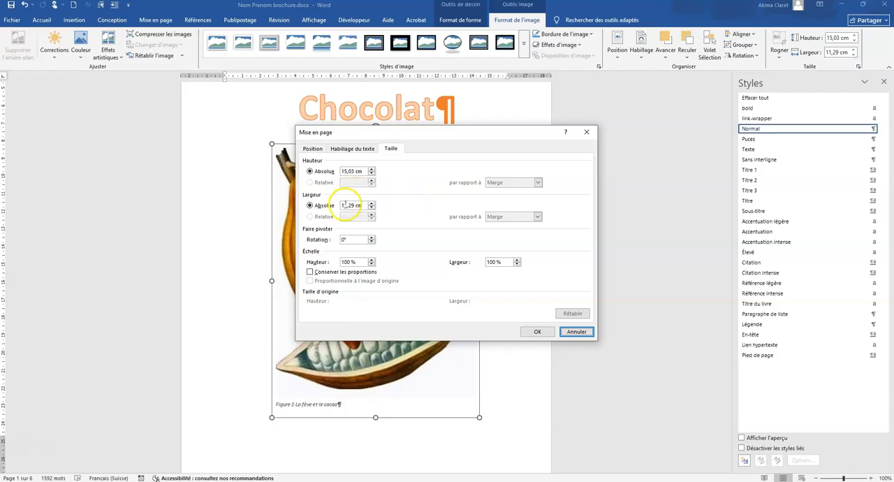
pyautogui.click(309, 171)
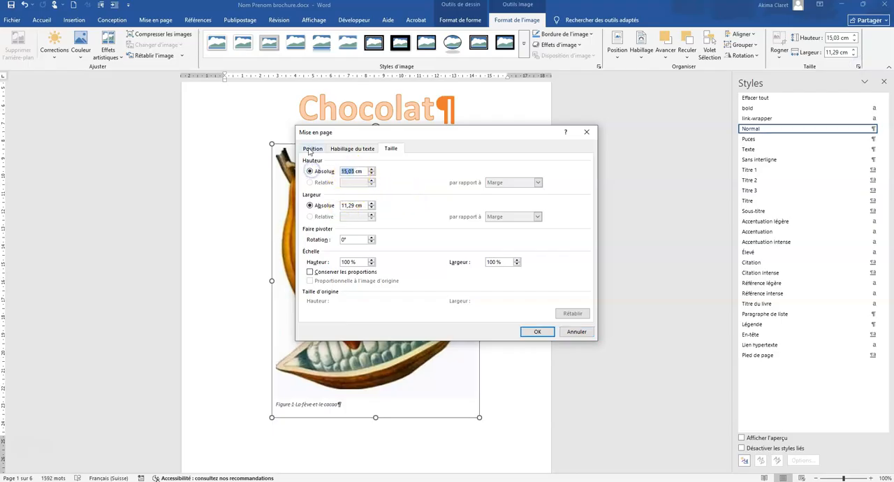
pyautogui.write('10')
pyautogui.press('Return')
pyautogui.click(296, 152)
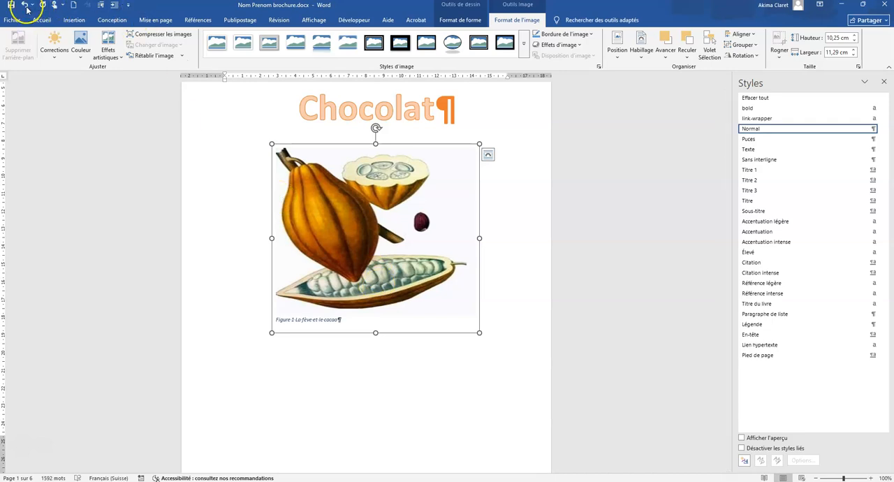
# Delete the cocoa picture and its caption text box from the first page.
pyautogui.click(305, 190)
pyautogui.press('Delete')
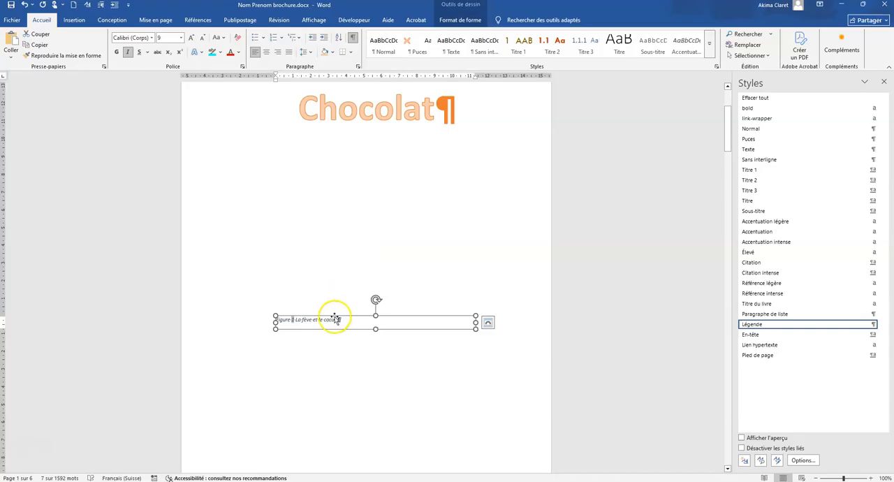
pyautogui.press('Delete')
pyautogui.click(288, 140)
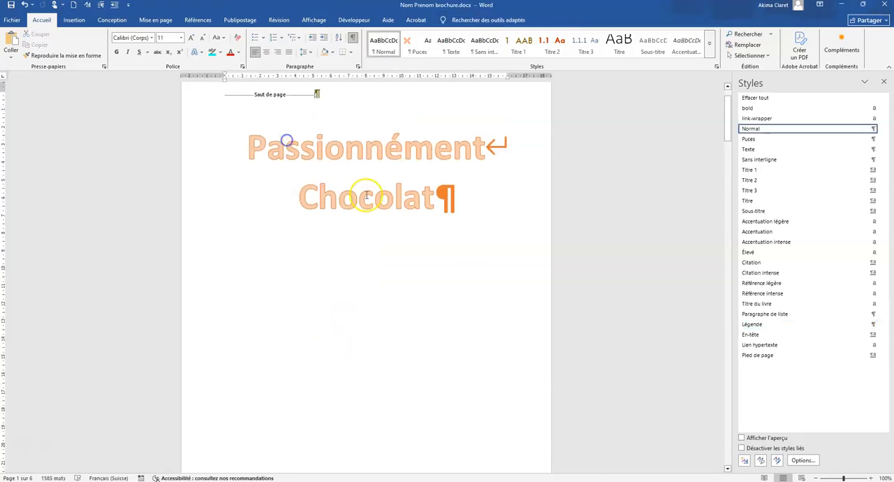
# Insert the picture feve cacao.jpg from the Dossier candidats ChocoBons folder again, outside the WordArt title.
pyautogui.click(418, 151)
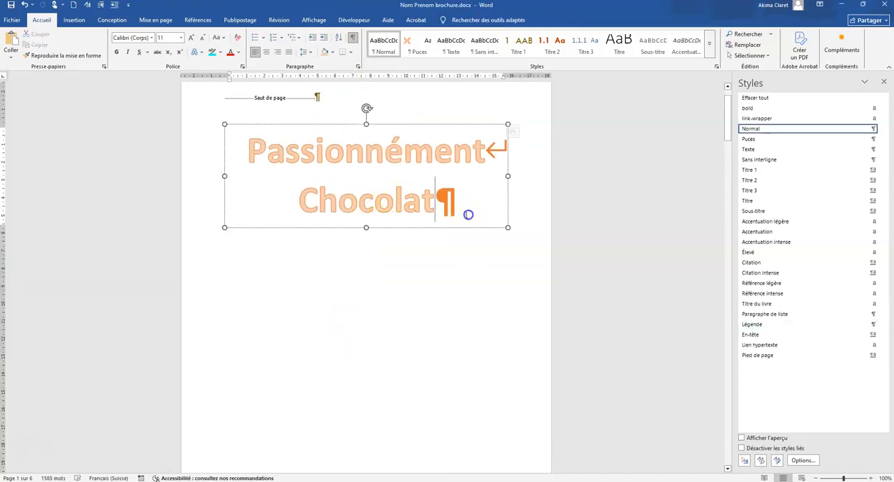
pyautogui.click(423, 300)
pyautogui.click(74, 19)
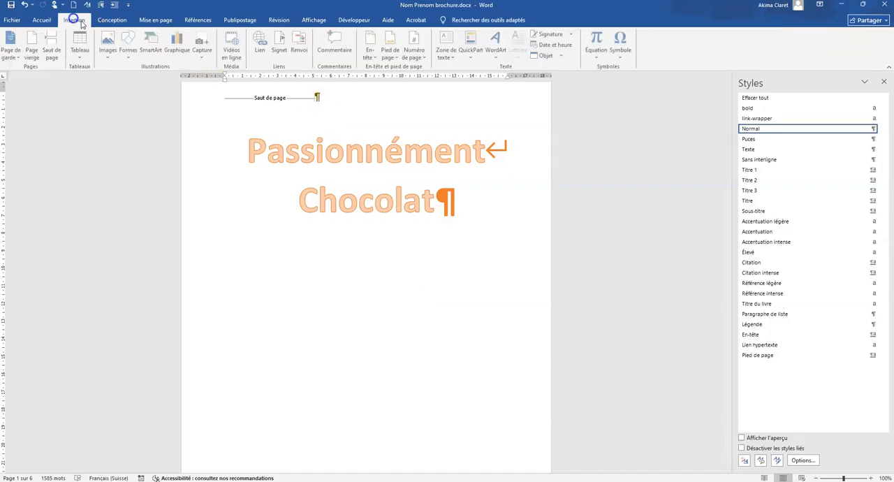
pyautogui.click(108, 54)
pyautogui.click(120, 80)
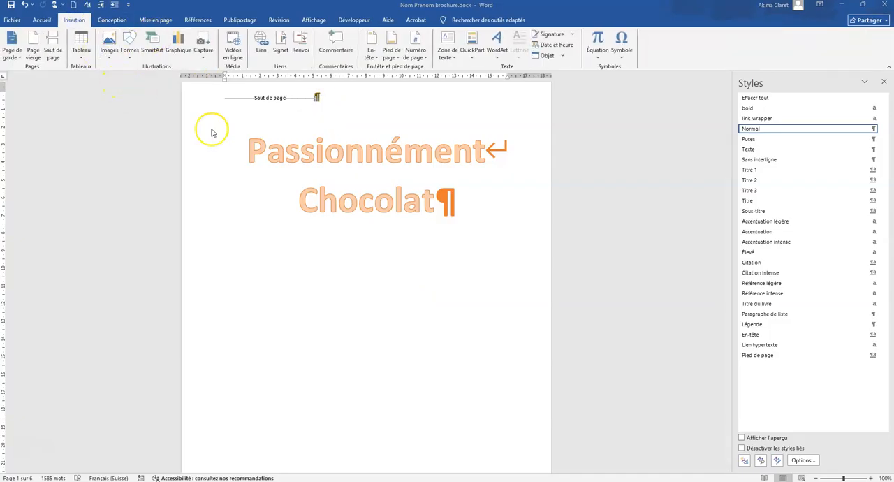
pyautogui.click(118, 91)
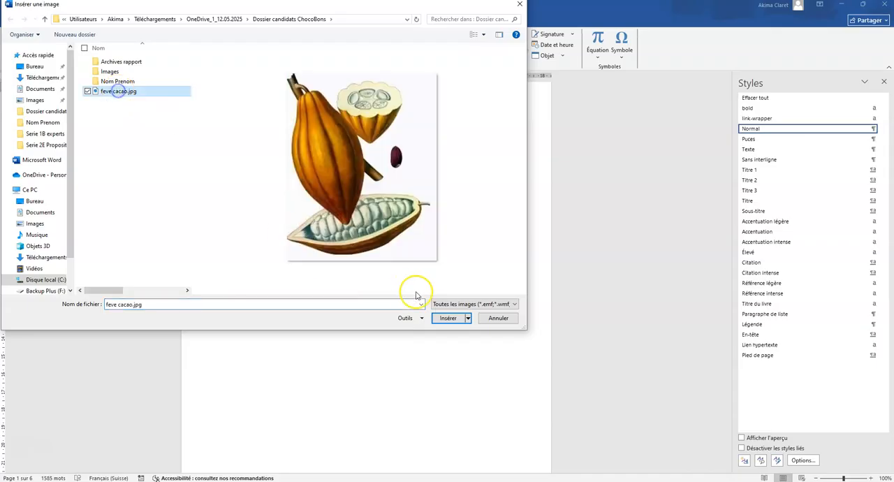
pyautogui.click(442, 318)
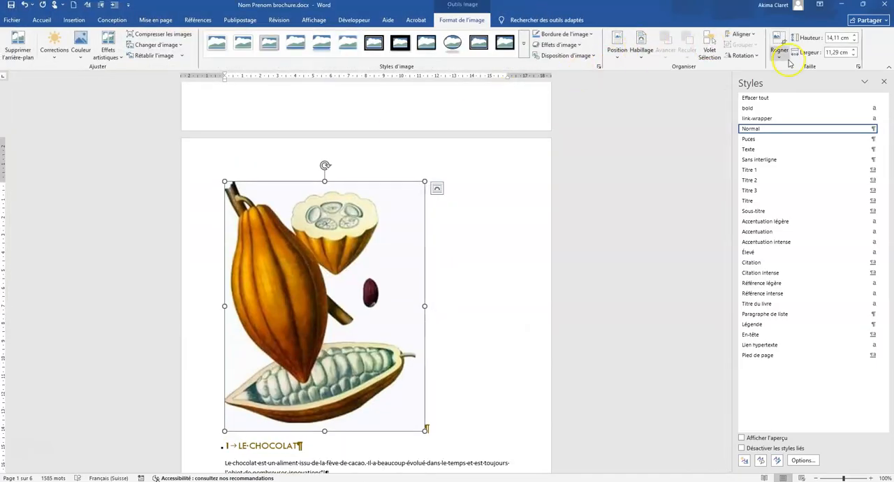
# Set the inserted cocoa picture's height to 10 cm, keeping its proportions.
pyautogui.click(860, 67)
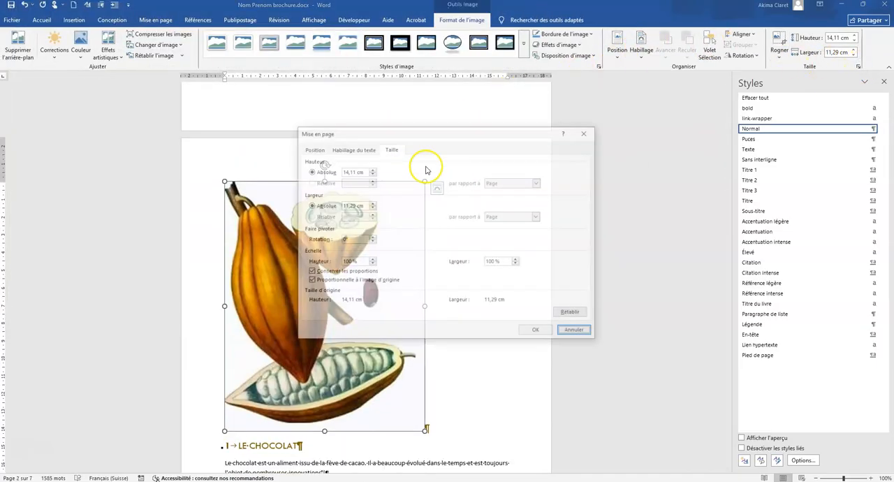
pyautogui.doubleClick(355, 171)
pyautogui.write('10')
pyautogui.press('Return')
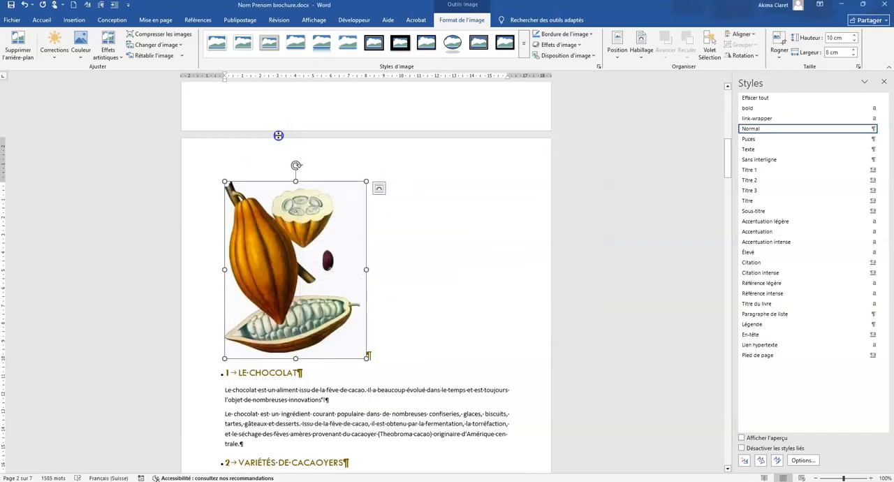
# Give the cocoa picture a floating text wrap and move it below the title on the first page, horizontally centred.
pyautogui.rightClick(306, 254)
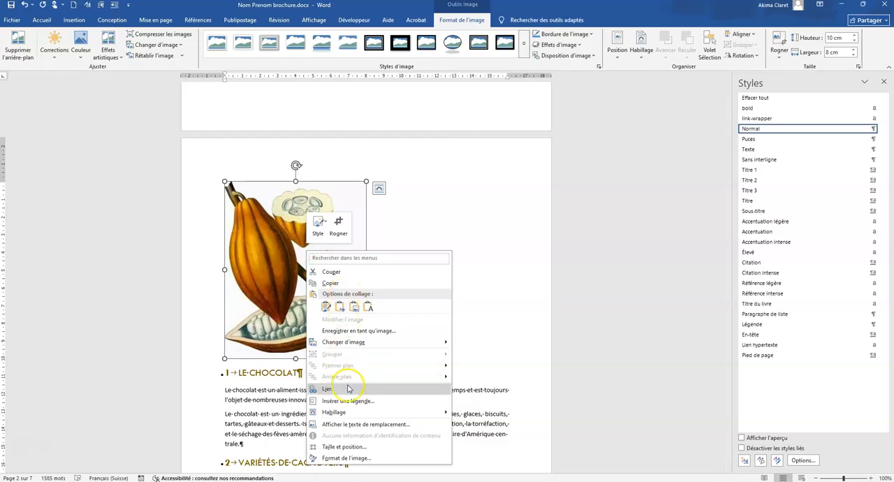
pyautogui.moveTo(409, 411)
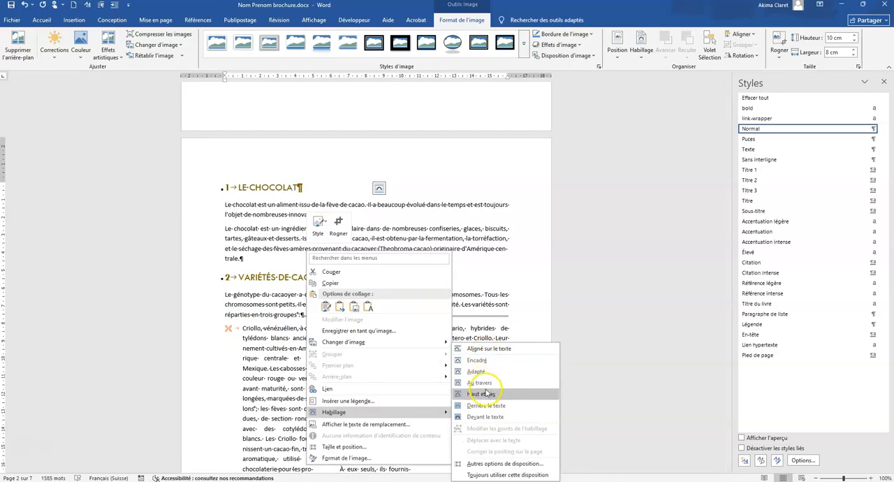
pyautogui.click(476, 359)
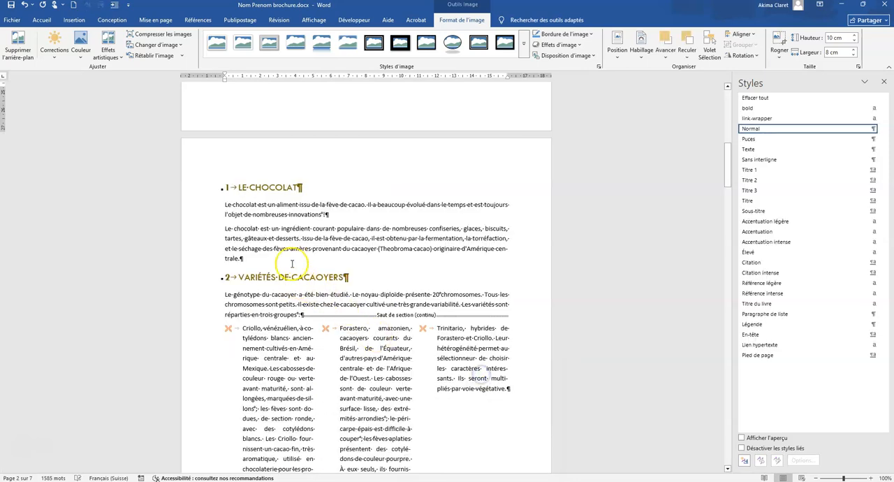
pyautogui.scroll(2, 330, 306)
pyautogui.scroll(5, 329, 305)
pyautogui.moveTo(315, 222); pyautogui.dragTo(382, 375)
pyautogui.scroll(-2, 380, 376)
pyautogui.moveTo(373, 284); pyautogui.dragTo(380, 287)
# Caption the resized cocoa picture "Figure 1 La fève et le cacao", placed below the selection.
pyautogui.rightClick(377, 292)
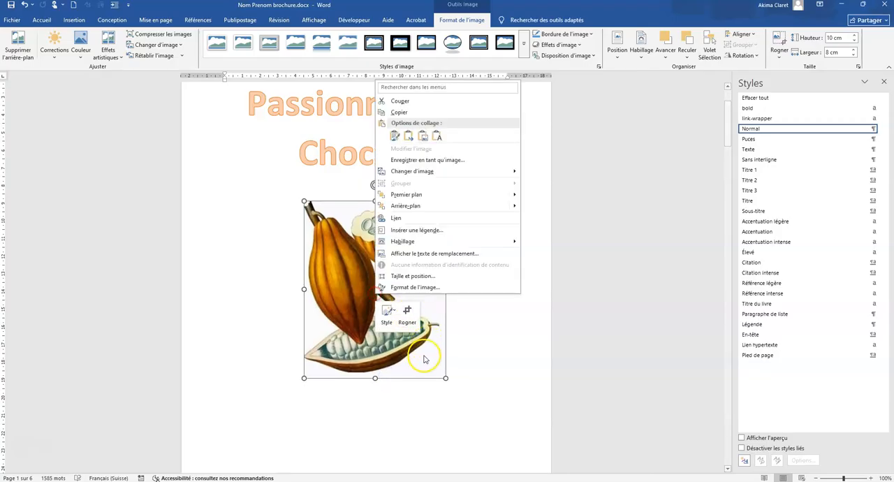
pyautogui.click(433, 230)
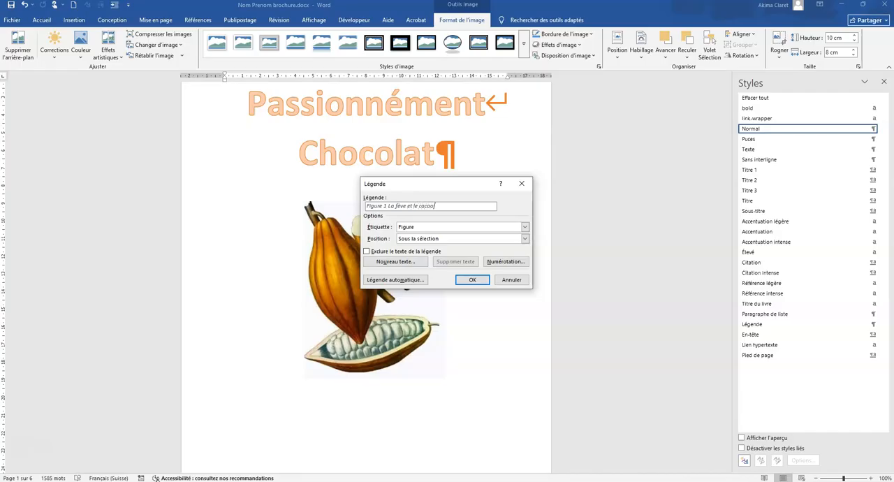
pyautogui.click(472, 280)
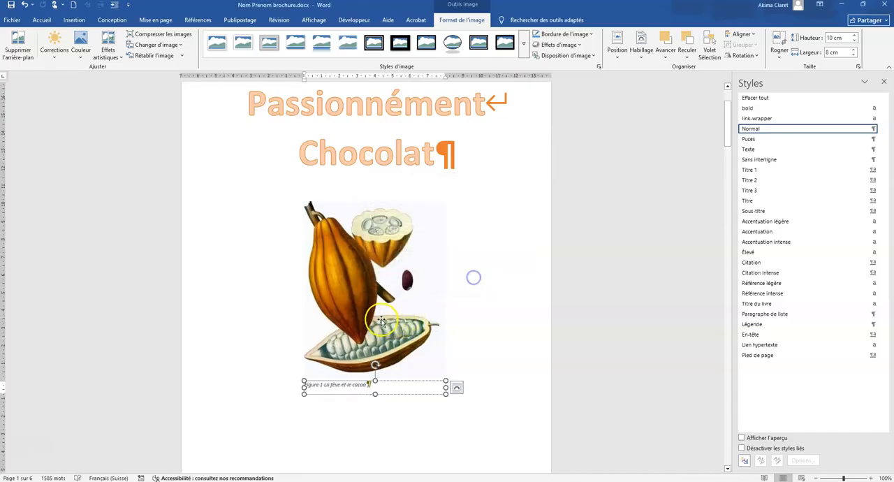
# Group the resized cocoa picture with its caption text box.
pyautogui.click(365, 269)
pyautogui.rightClick(366, 269)
pyautogui.moveTo(409, 336)
pyautogui.click(508, 336)
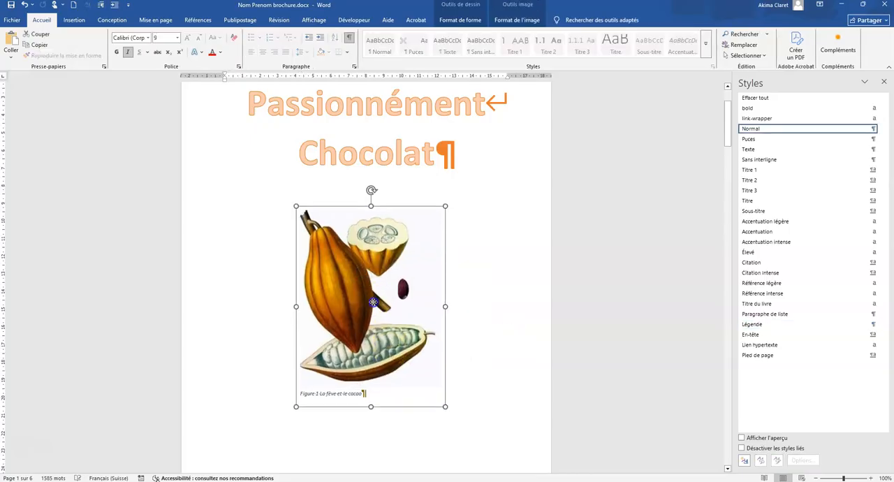
pyautogui.click(481, 321)
# Search the document for "génotype" and place the insertion point right after that word in section 2.
pyautogui.scroll(-10, 481, 321)
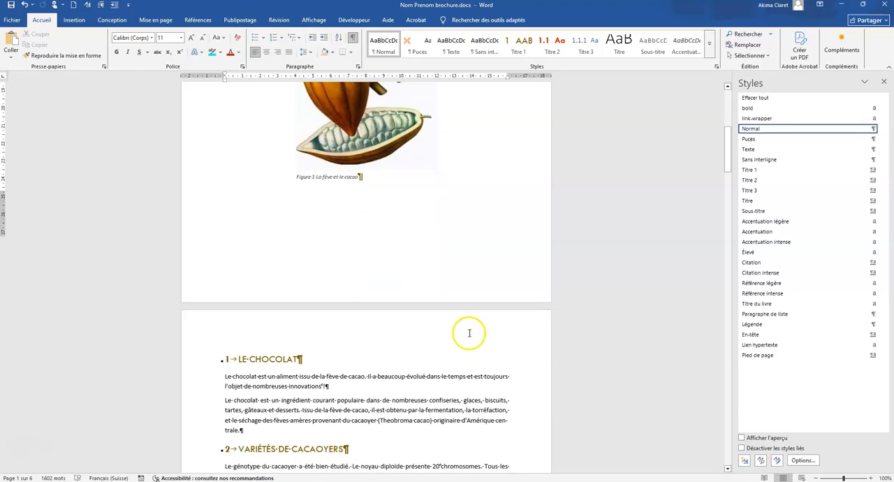
pyautogui.scroll(-6, 256, 337)
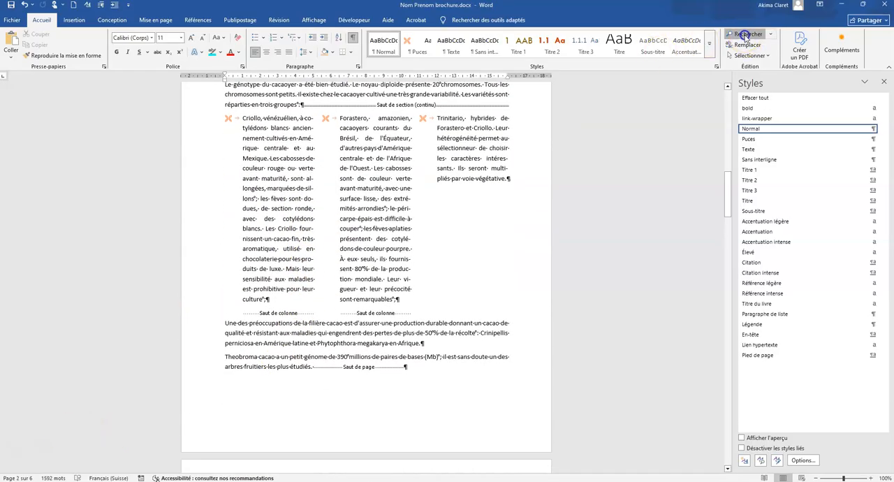
pyautogui.click(745, 34)
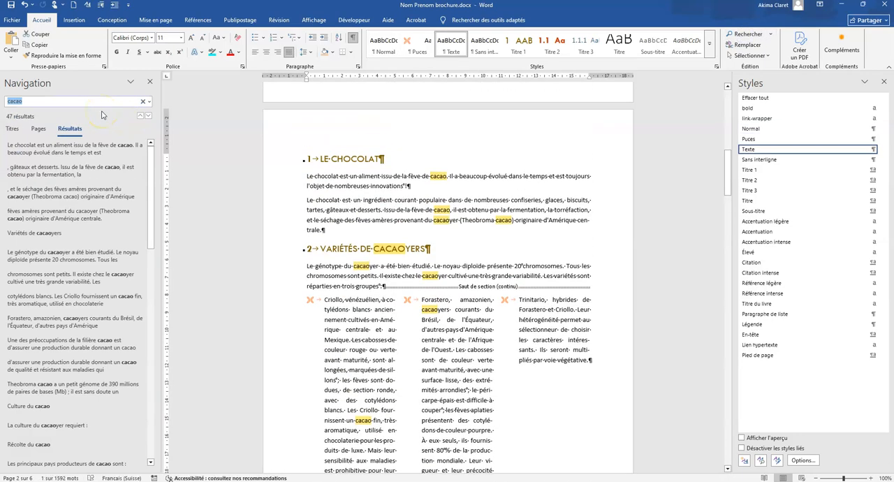
pyautogui.write('génotype')
pyautogui.click(32, 98)
pyautogui.click(336, 175)
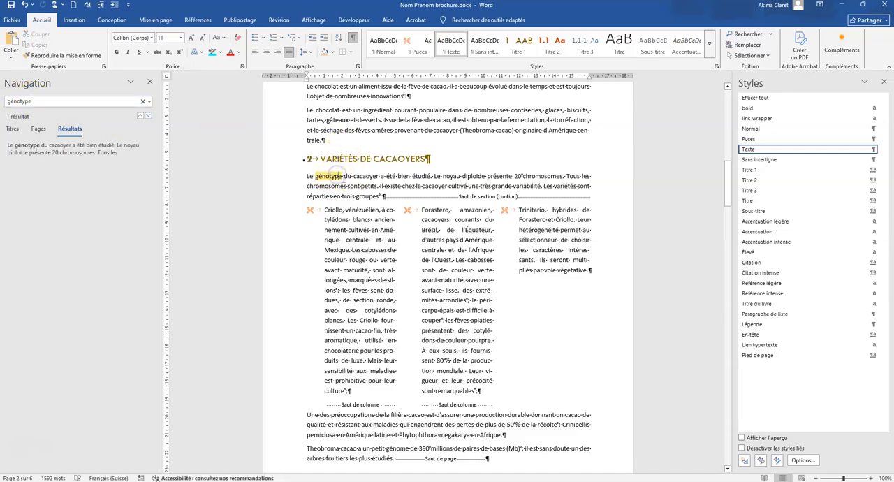
# Insert a footnote after "génotype" with the text "Le génotype est l'ensemble des caractéristiques génétiques d'un individu.".
pyautogui.click(198, 20)
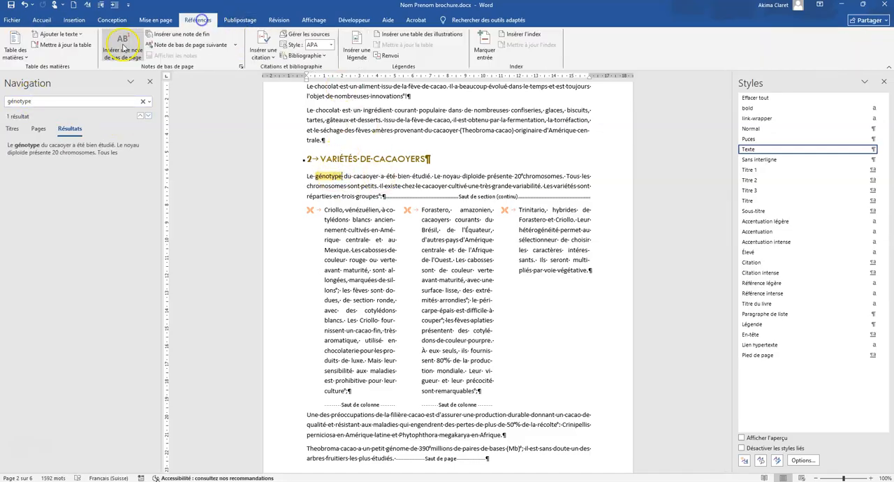
pyautogui.click(122, 44)
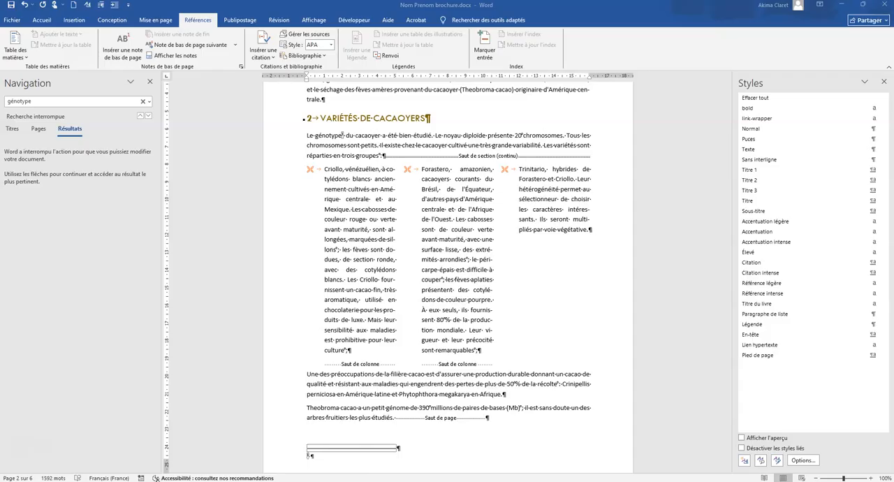
pyautogui.click(312, 451)
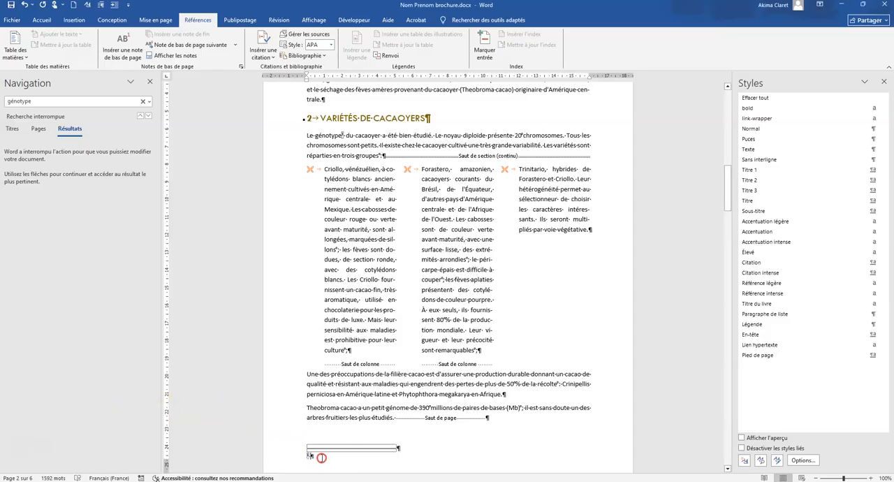
pyautogui.rightClick(321, 458)
pyautogui.click(370, 360)
pyautogui.click(522, 433)
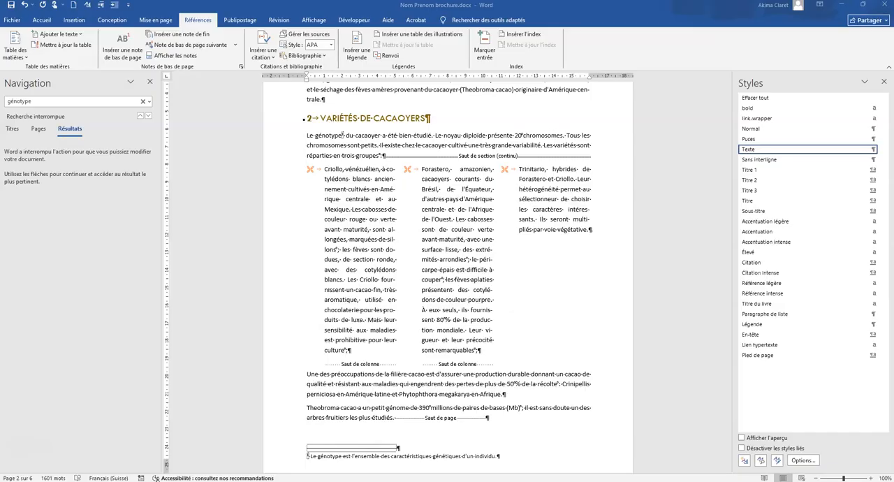
# Search the document for "les calories selon" and add an empty paragraph after the introductory text of section 8.
pyautogui.click(44, 102)
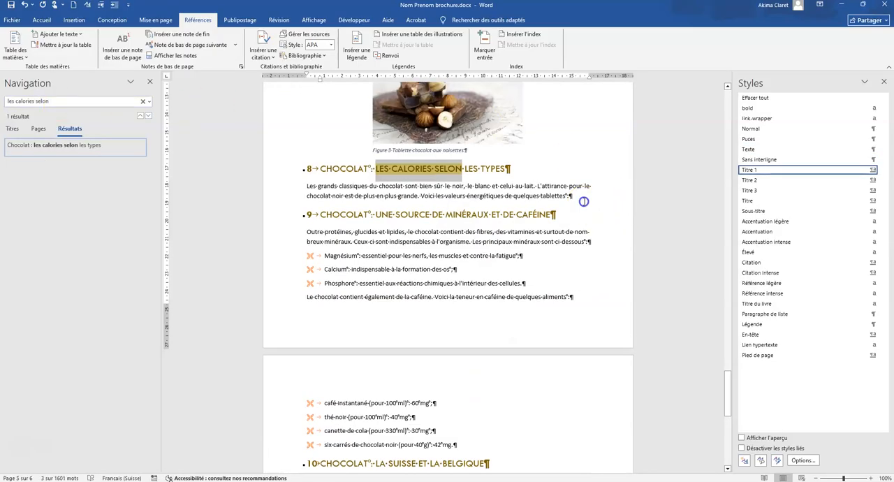
pyautogui.click(584, 202)
pyautogui.press('Return')
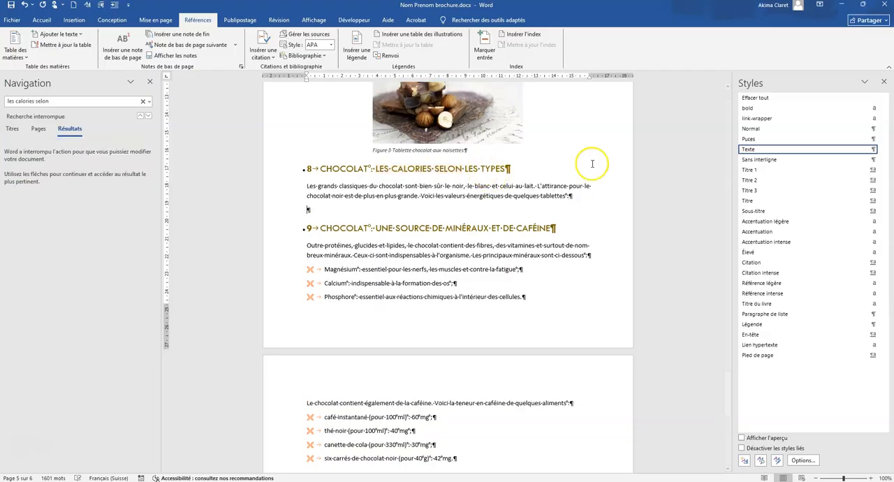
# Insert the text of the file "type de chocolat.docx" from the "Dossier candidats ChocoBons" folder into the new empty paragraph.
pyautogui.click(74, 20)
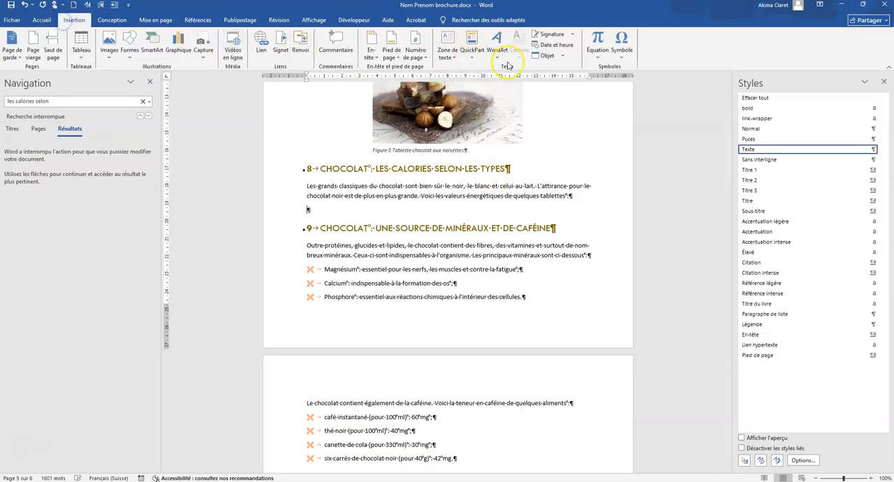
pyautogui.click(560, 58)
pyautogui.click(552, 78)
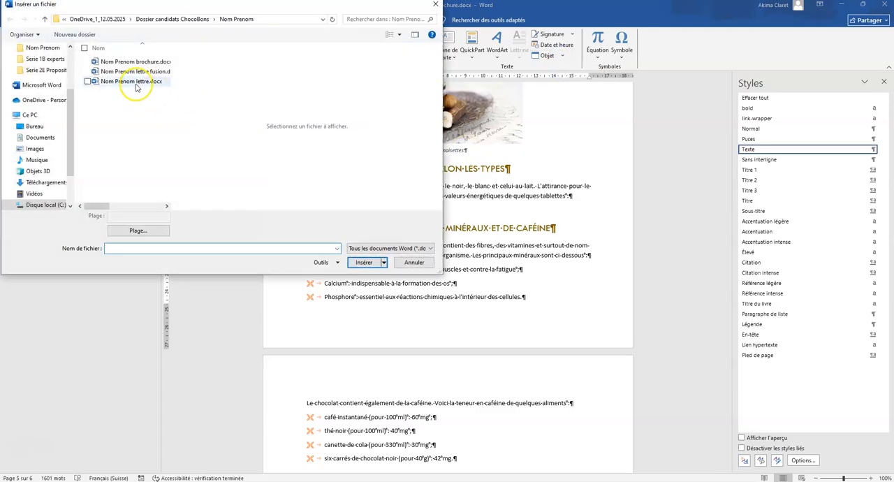
pyautogui.click(162, 19)
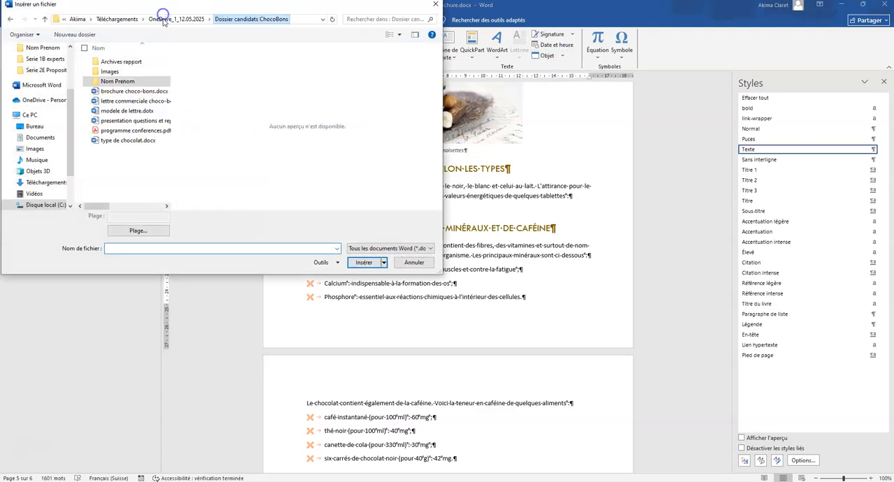
pyautogui.click(116, 139)
pyautogui.click(361, 261)
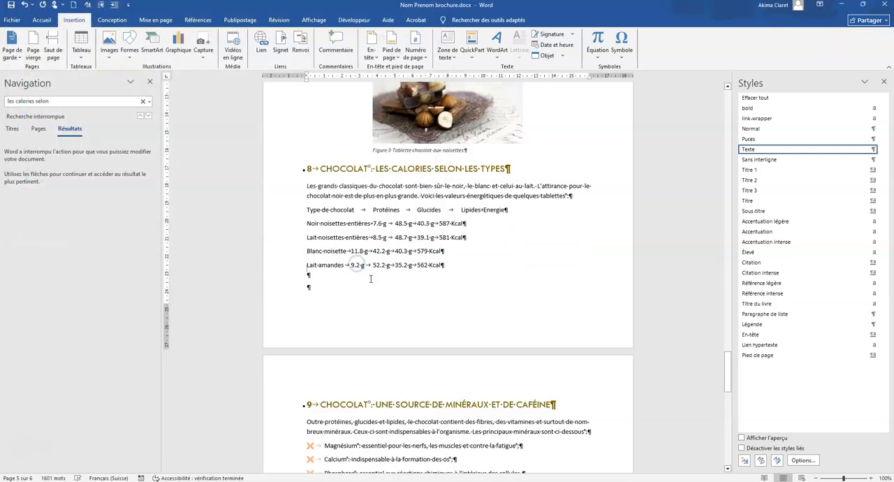
# Convert the inserted tab-separated lines, from "Type de chocolat" to "Lait amandes", into a five-column table.
pyautogui.click(308, 210)
pyautogui.moveTo(343, 218); pyautogui.dragTo(468, 282)
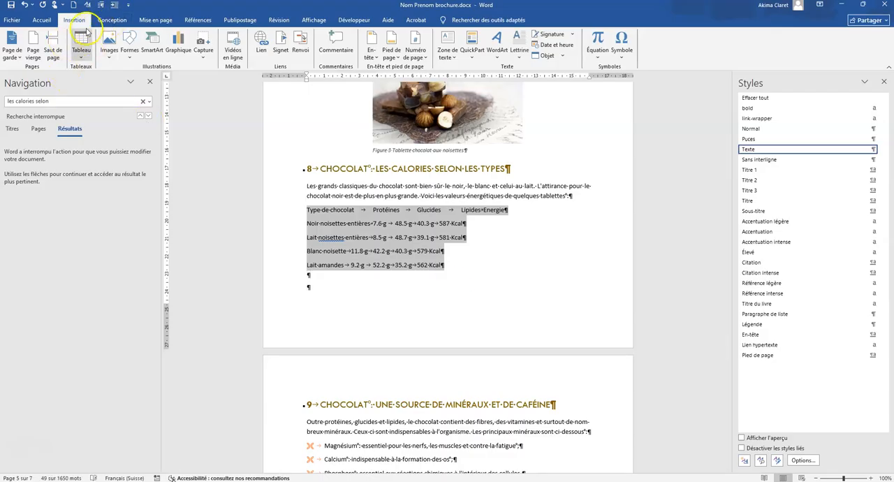
pyautogui.click(82, 53)
pyautogui.click(112, 175)
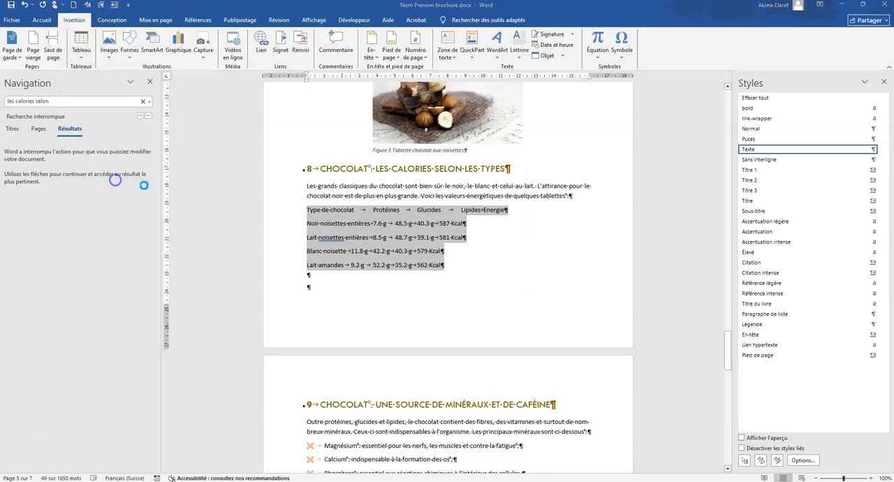
pyautogui.click(464, 295)
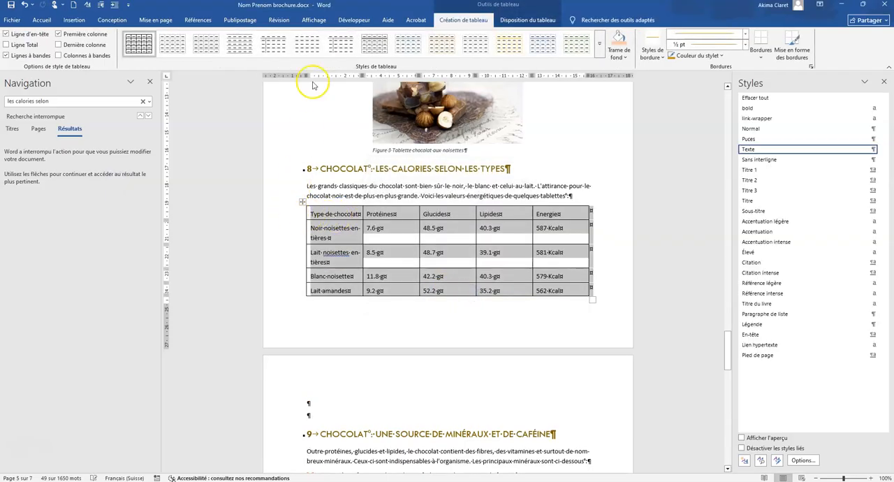
# Center the contents of all table cells vertically.
pyautogui.click(535, 21)
pyautogui.click(77, 45)
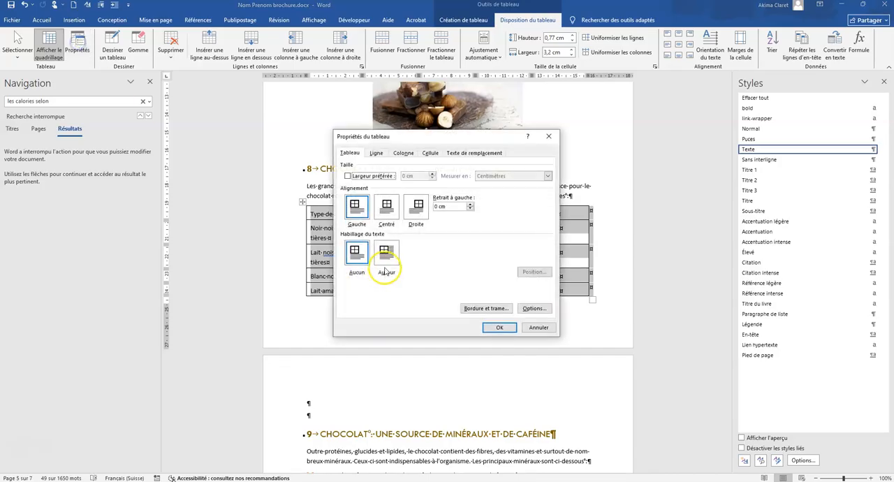
pyautogui.click(430, 154)
pyautogui.click(387, 207)
pyautogui.click(499, 328)
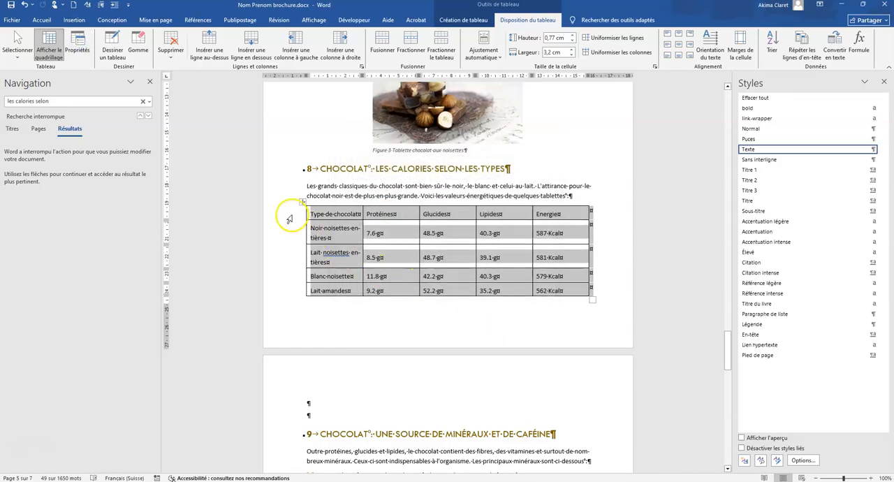
# Shade the table's header row light orange and make its text bold.
pyautogui.click(292, 216)
pyautogui.click(50, 39)
pyautogui.click(42, 20)
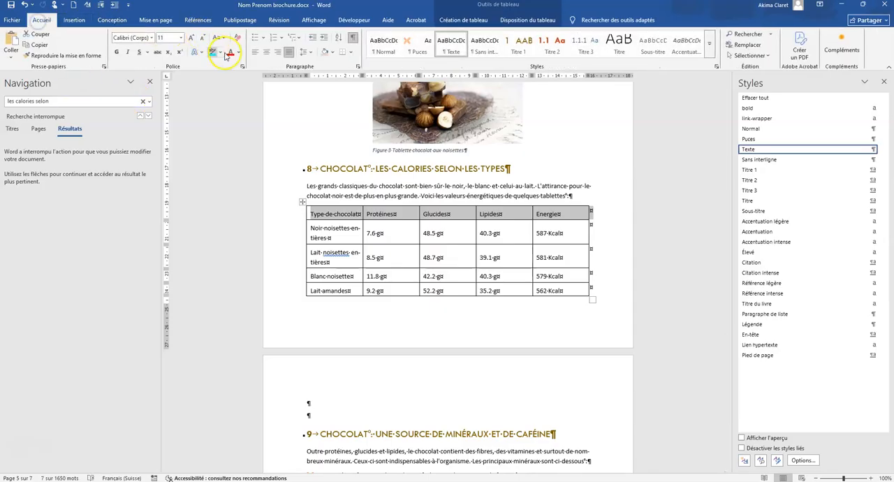
pyautogui.click(324, 55)
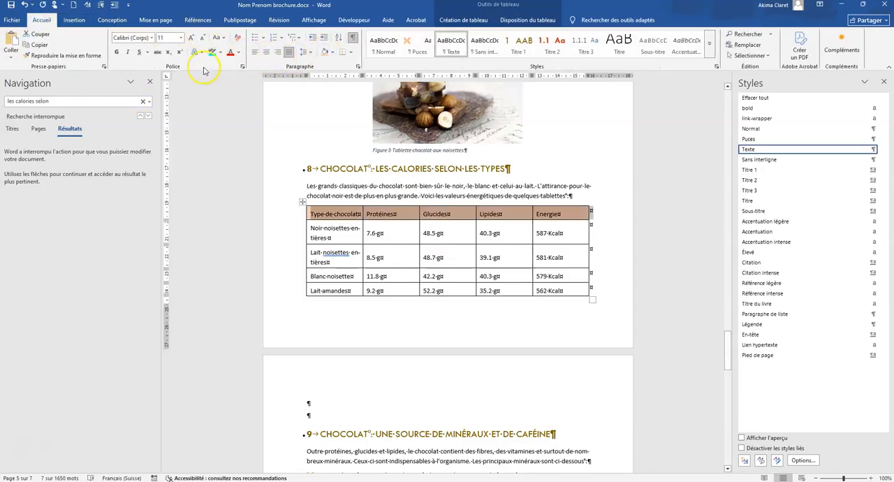
pyautogui.click(116, 52)
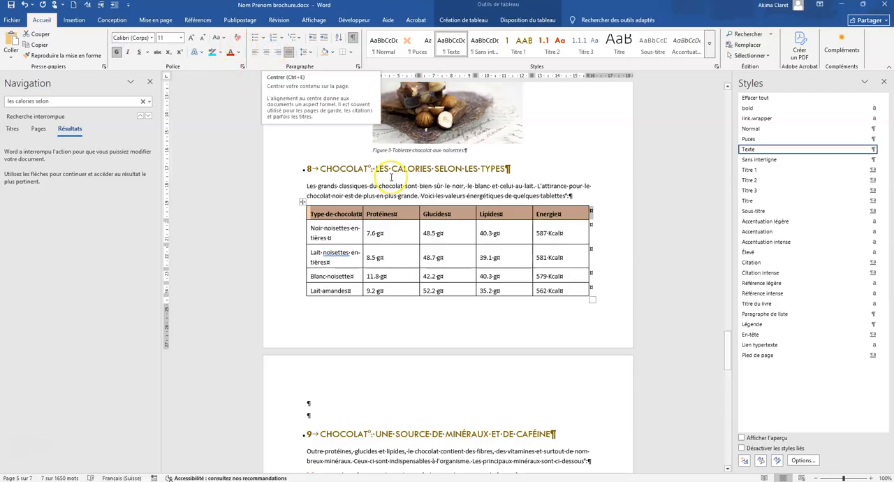
pyautogui.click(365, 233)
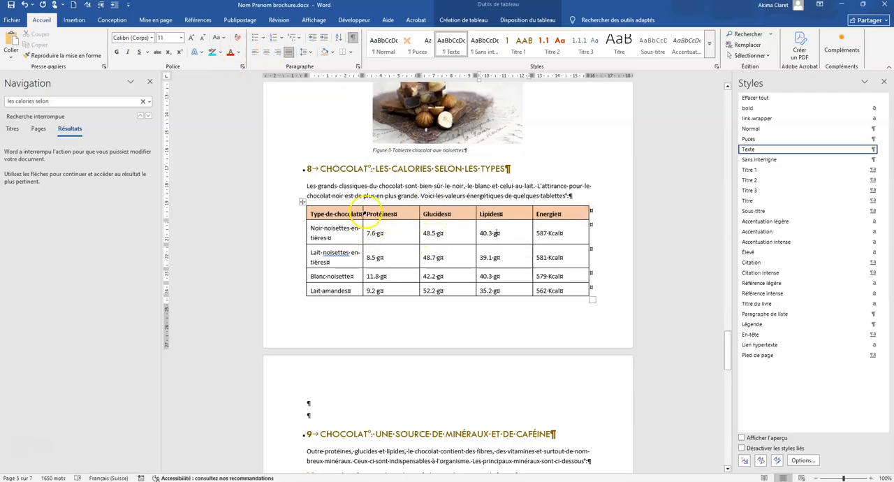
# Set the preferred width of the Energie, Lipides, Glucides and Protéines columns to 2.9 cm each.
pyautogui.click(559, 205)
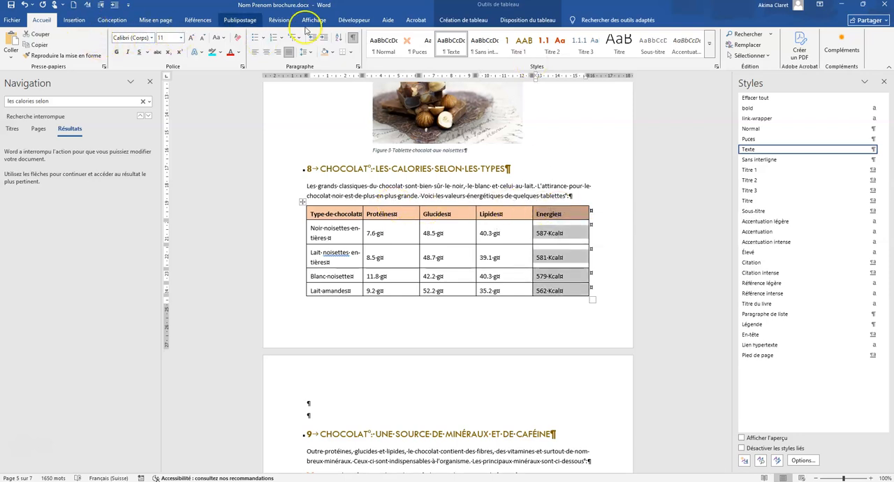
pyautogui.click(526, 19)
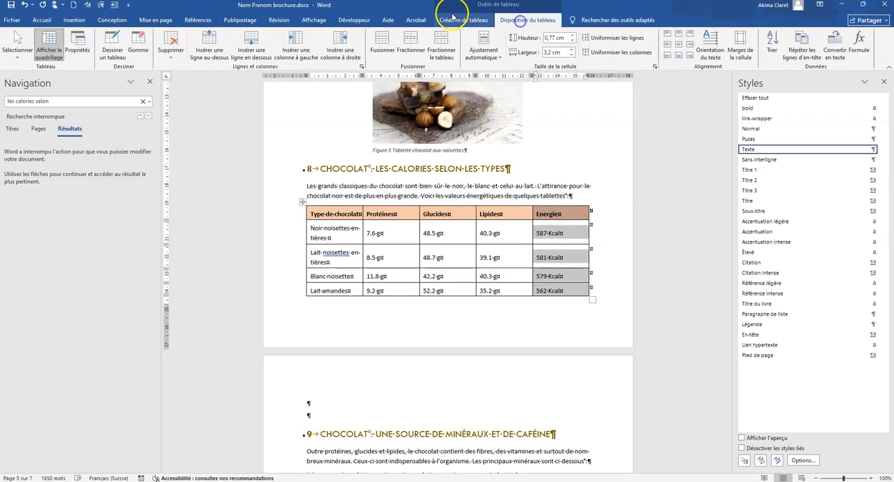
pyautogui.click(71, 44)
pyautogui.moveTo(418, 137); pyautogui.dragTo(112, 124)
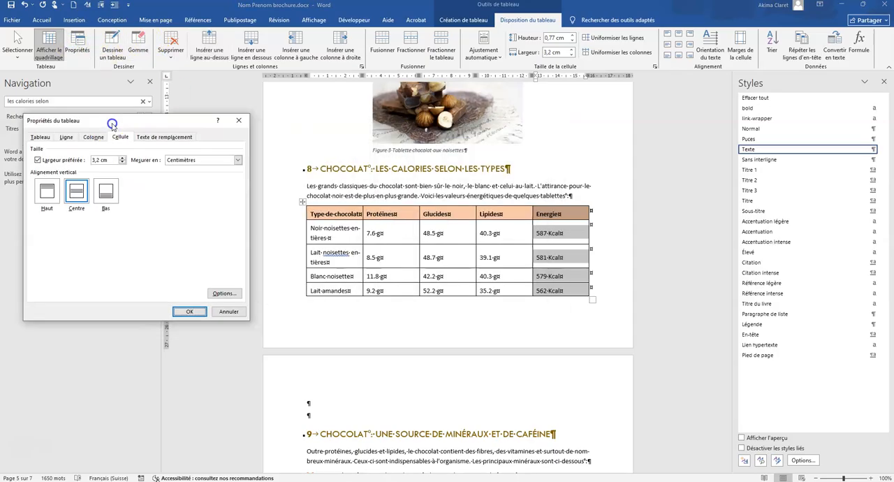
pyautogui.click(96, 139)
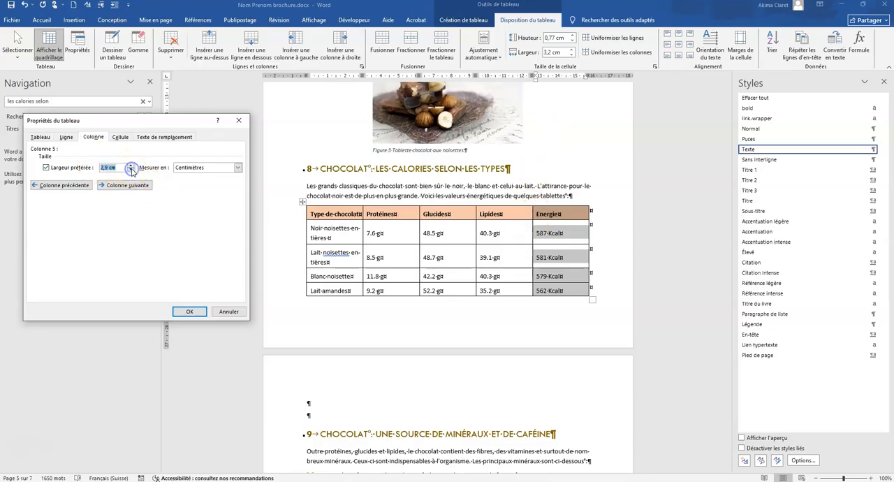
pyautogui.click(72, 187)
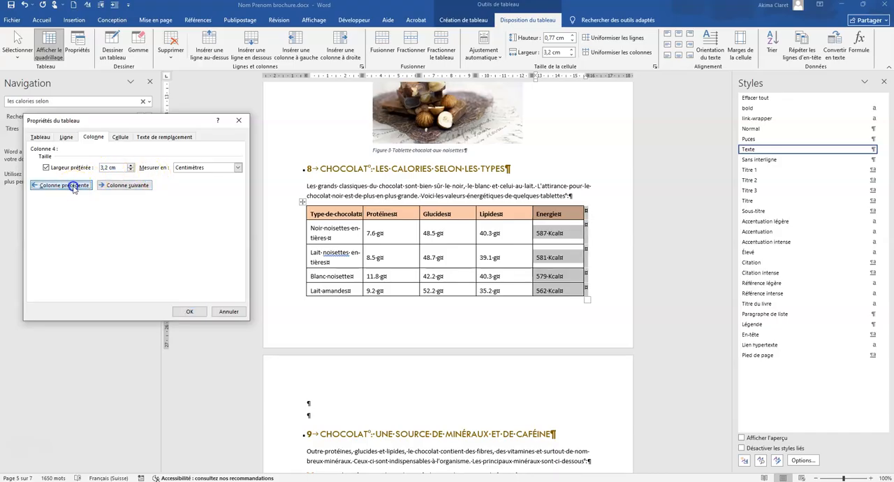
pyautogui.click(130, 170)
pyautogui.click(73, 185)
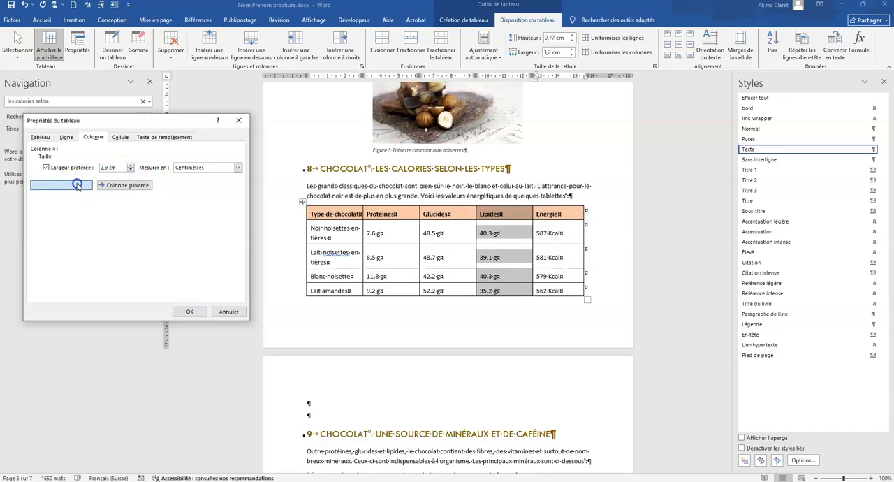
pyautogui.click(131, 171)
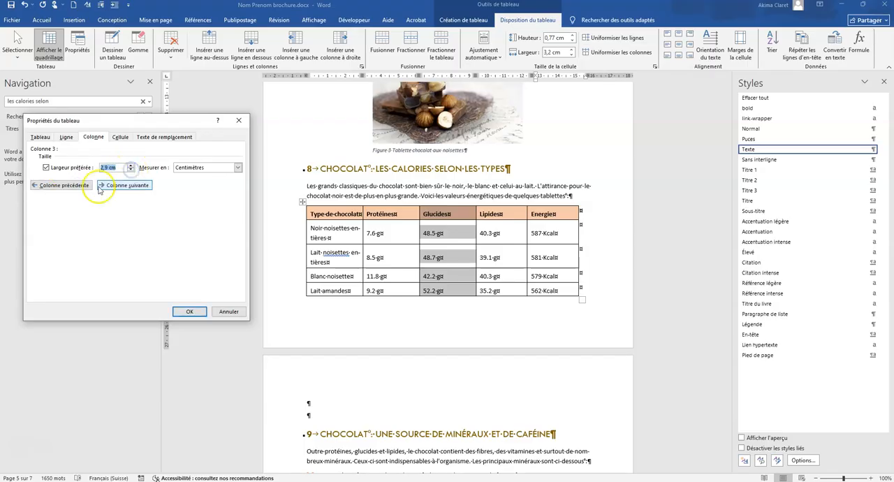
pyautogui.click(70, 186)
pyautogui.click(131, 171)
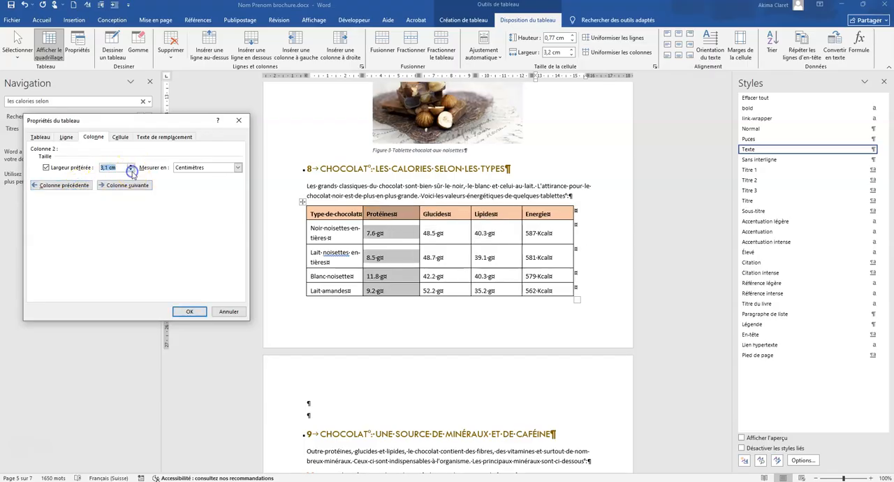
# Set the "Type de chocolat" column's preferred width to 3.7 cm, apply it, and widen it further to 4 cm.
pyautogui.click(63, 185)
pyautogui.click(131, 166)
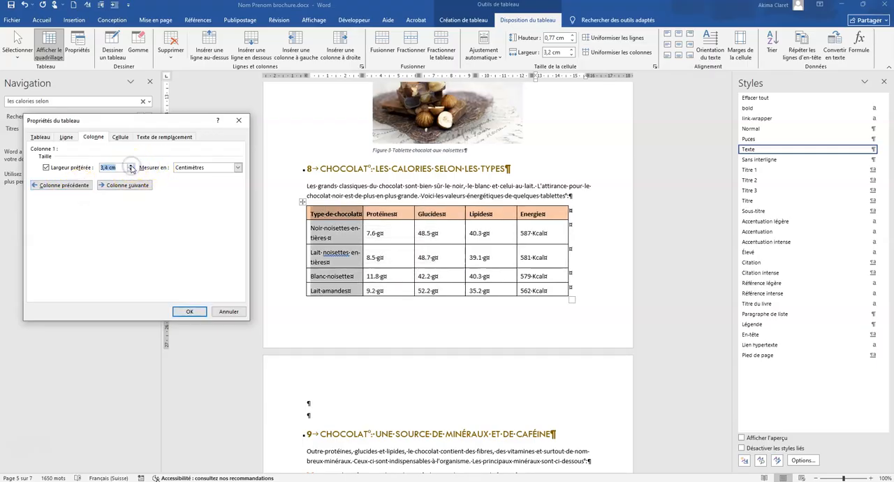
pyautogui.click(188, 311)
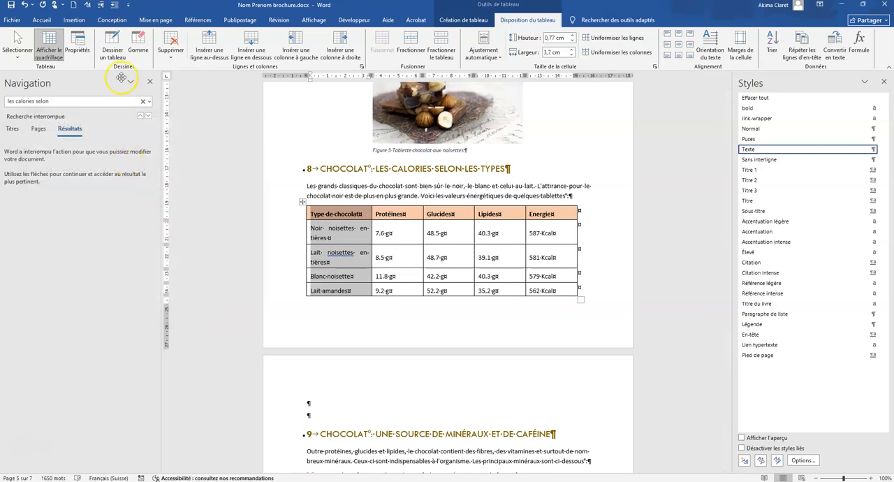
pyautogui.click(78, 46)
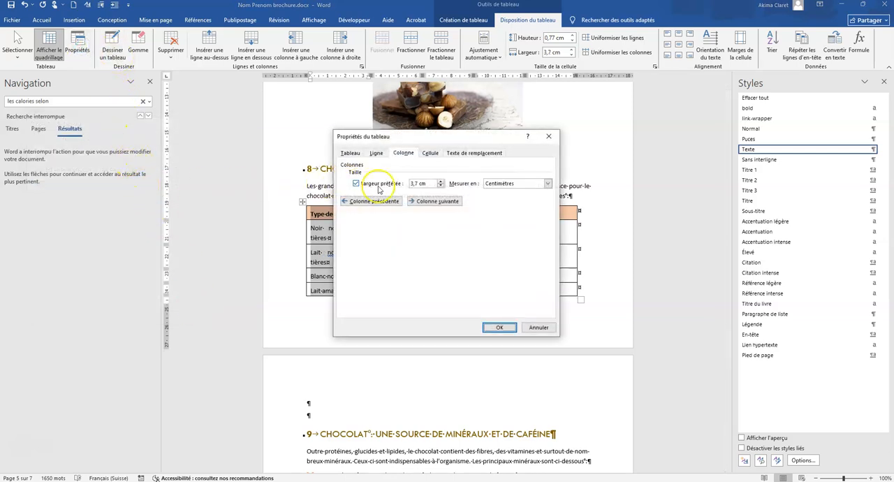
pyautogui.click(441, 180)
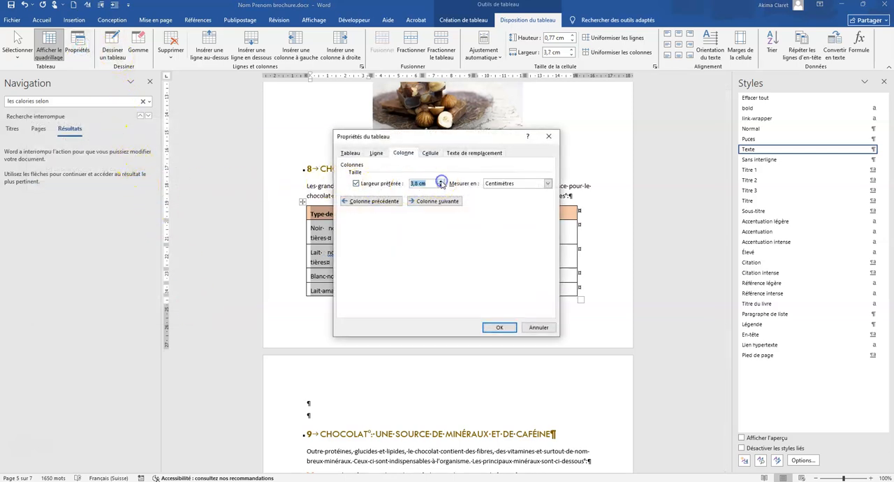
pyautogui.click(495, 325)
pyautogui.click(387, 310)
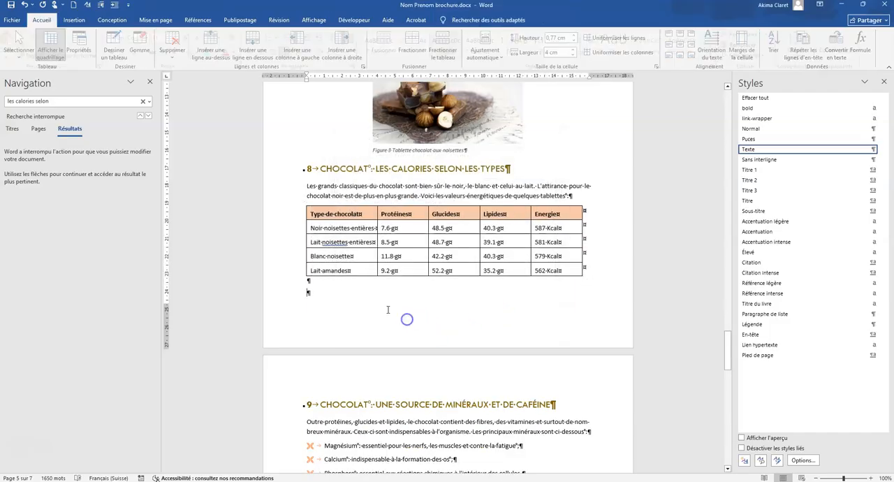
# Right-align the numeric cells below the header row and give them a right indent of 0.4 cm.
pyautogui.moveTo(379, 229); pyautogui.dragTo(556, 271)
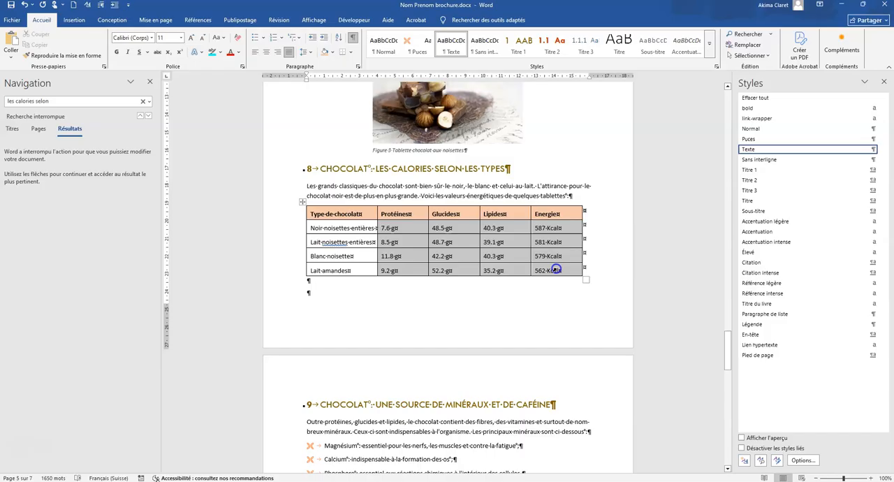
pyautogui.click(49, 21)
pyautogui.click(278, 52)
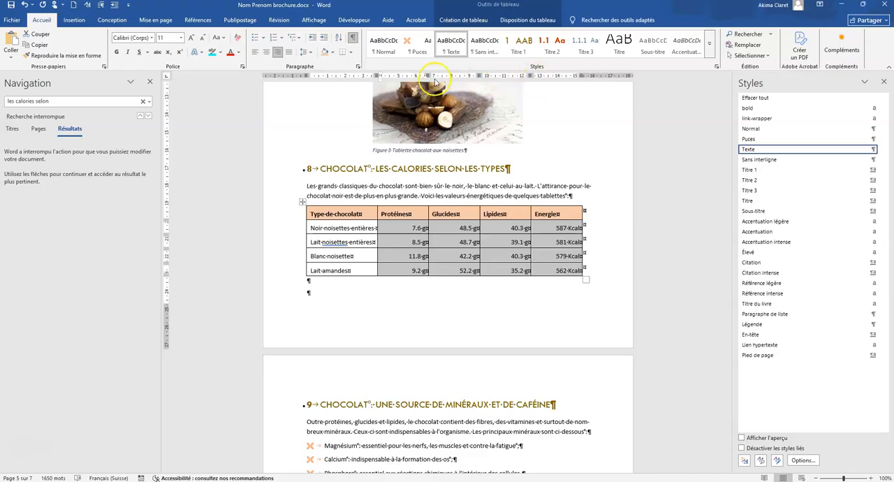
pyautogui.click(359, 67)
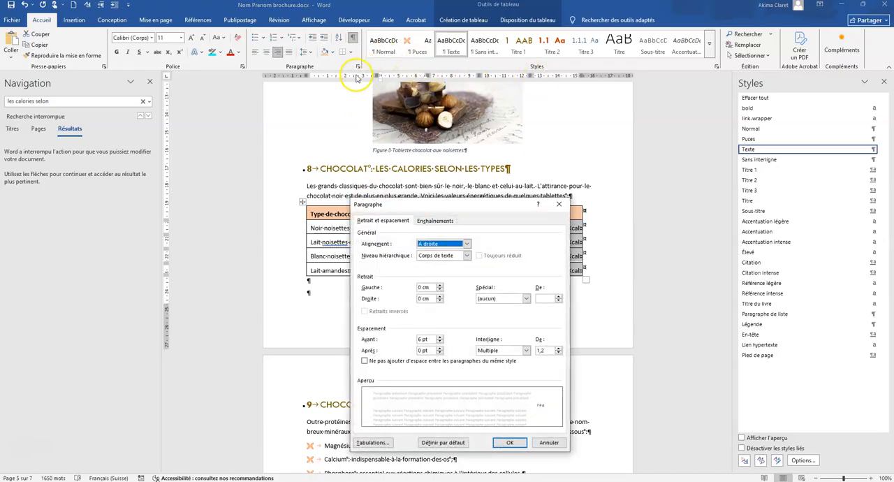
pyautogui.click(439, 296)
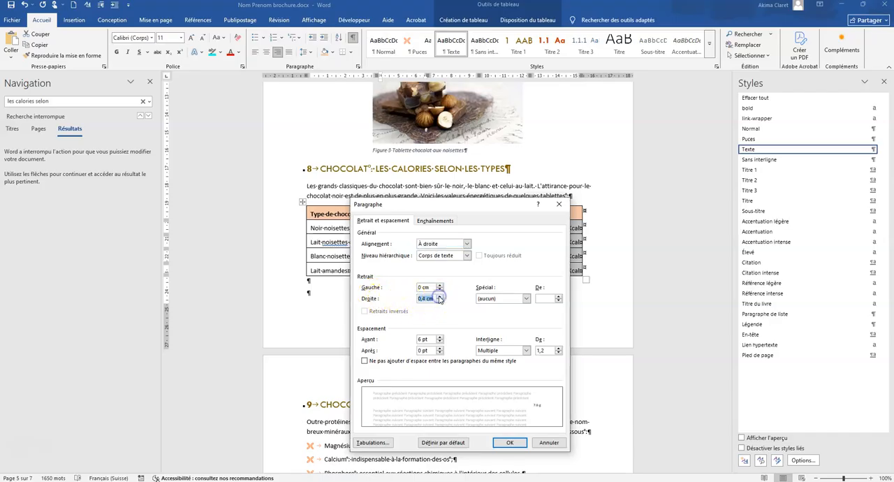
pyautogui.click(510, 442)
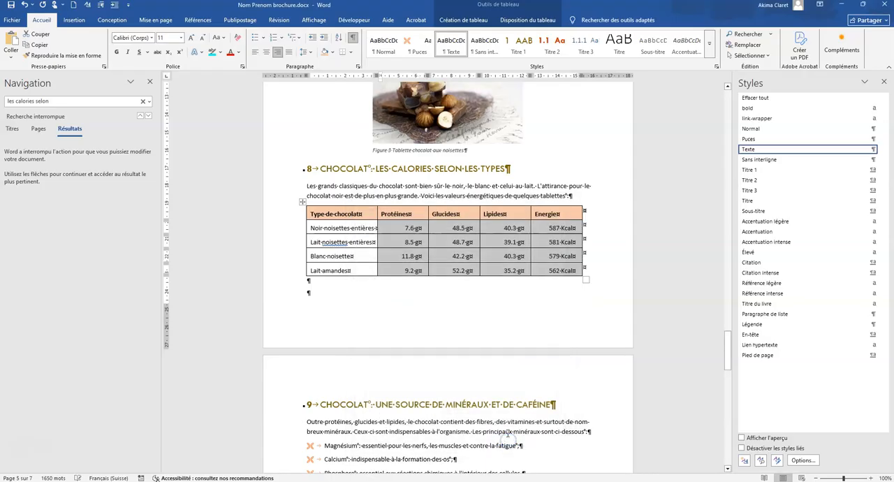
pyautogui.click(426, 312)
pyautogui.click(324, 289)
# Insert a next-page section break after the last bullet of section 9 and set the section 10 page to landscape.
pyautogui.scroll(-3, 355, 336)
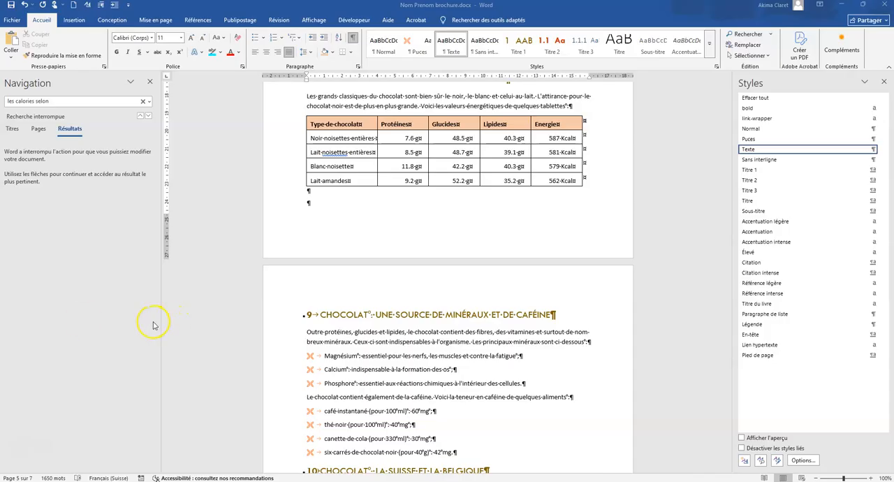
pyautogui.scroll(-7, 304, 307)
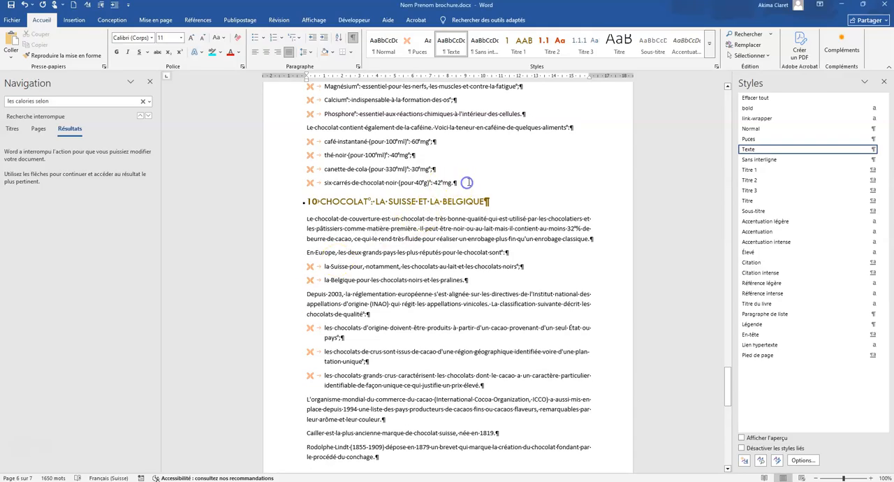
pyautogui.click(459, 186)
pyautogui.click(162, 23)
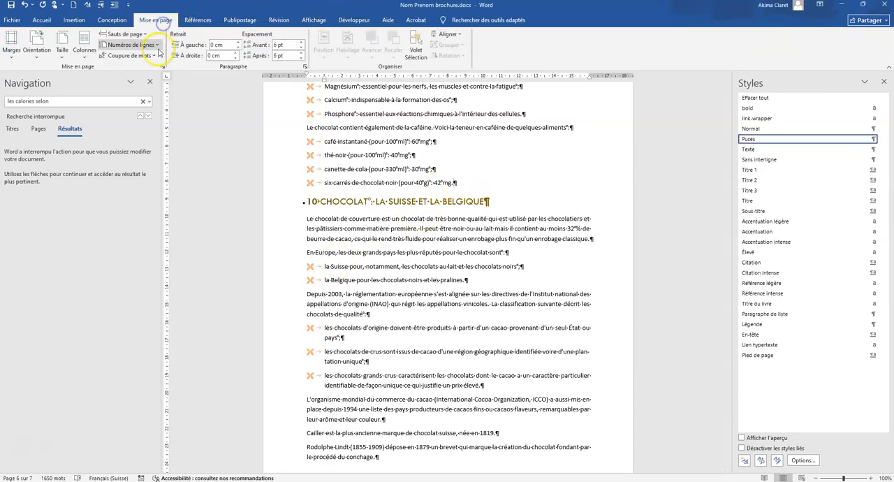
pyautogui.click(125, 33)
pyautogui.click(137, 161)
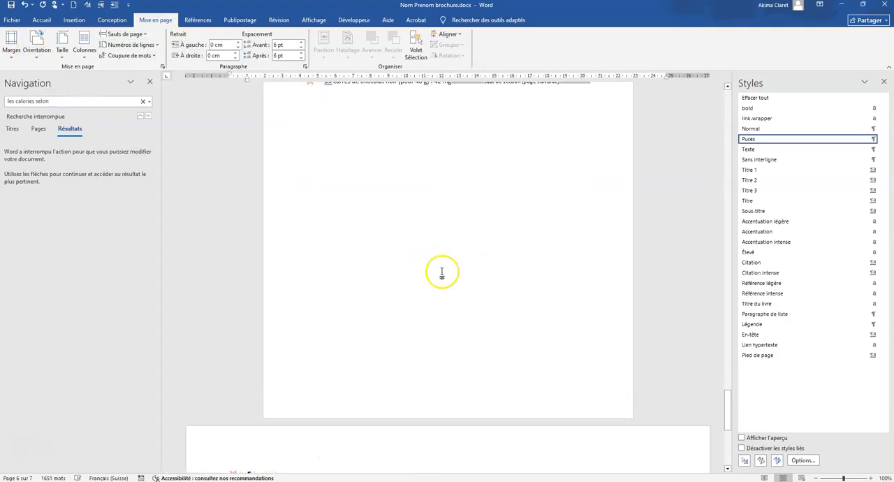
# Remove the empty bulleted paragraph above the heading of section 10.
pyautogui.scroll(-4, 429, 268)
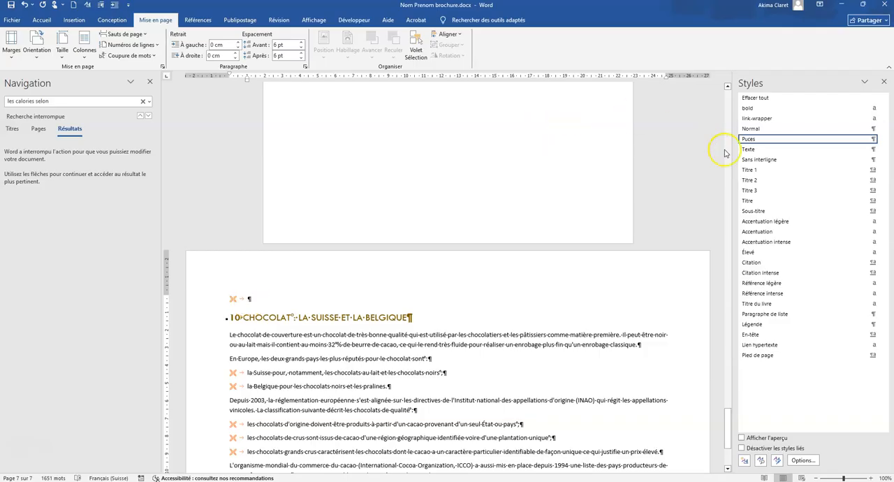
pyautogui.click(750, 148)
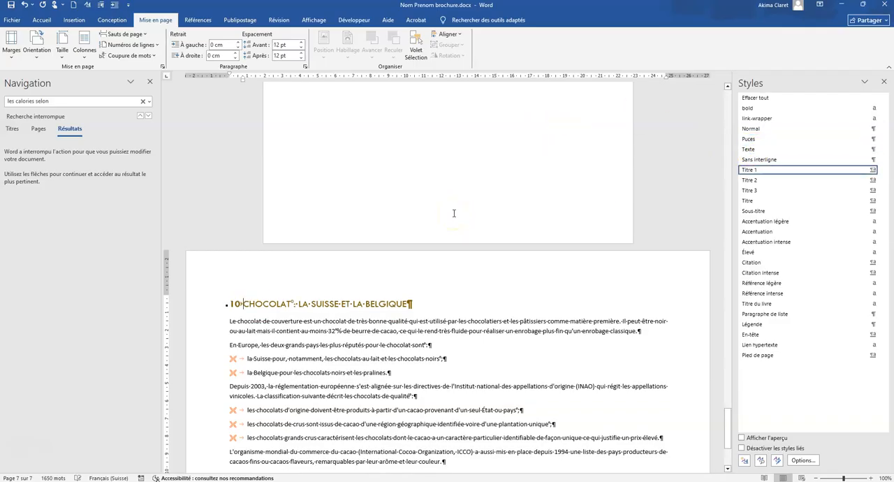
pyautogui.press('Delete')
# Insert a next-page section break at the end of section 10 and set the new page to portrait orientation.
pyautogui.click(465, 360)
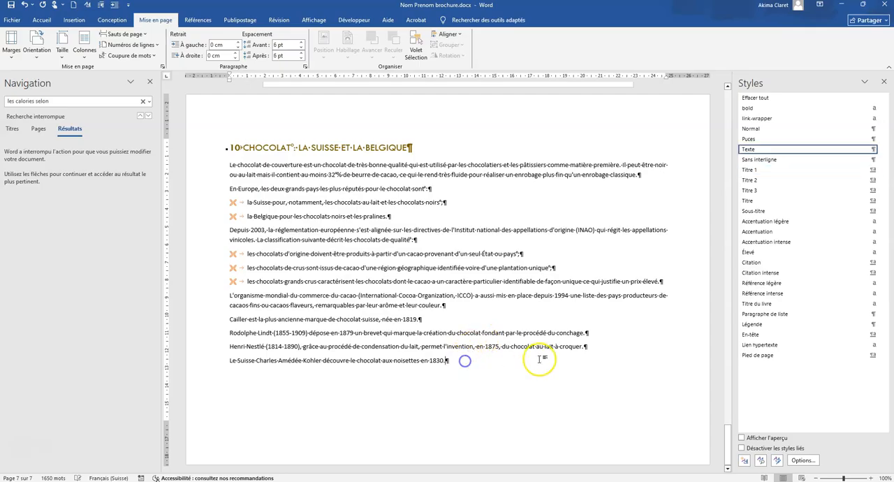
pyautogui.click(143, 34)
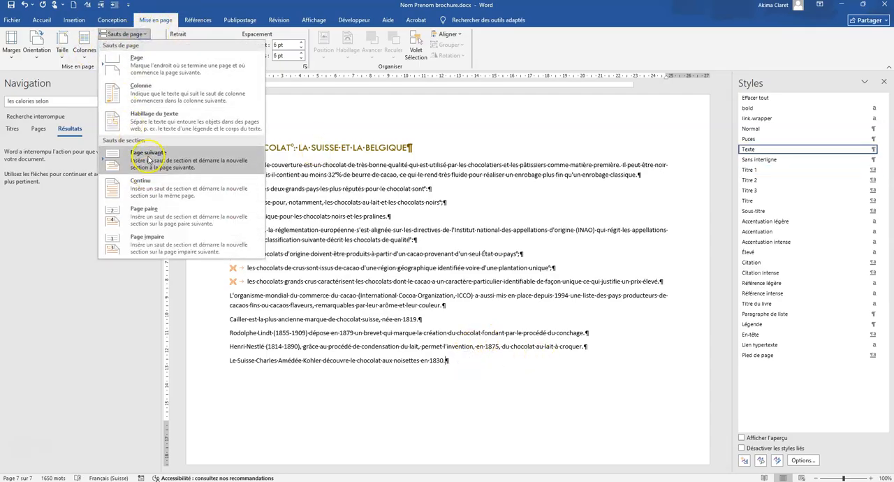
pyautogui.click(146, 162)
pyautogui.click(38, 44)
pyautogui.click(48, 95)
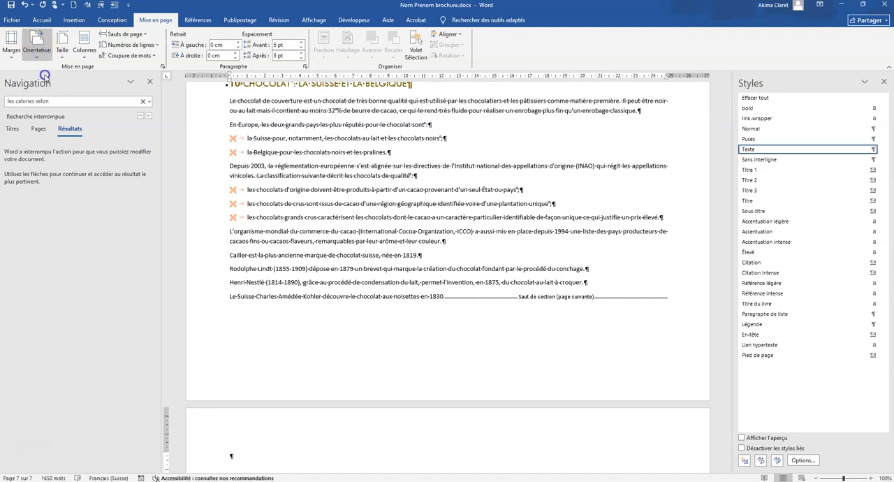
# Add the title "Table des matières" on the new last page and enlarge it to 16 pt.
pyautogui.scroll(-3, 307, 357)
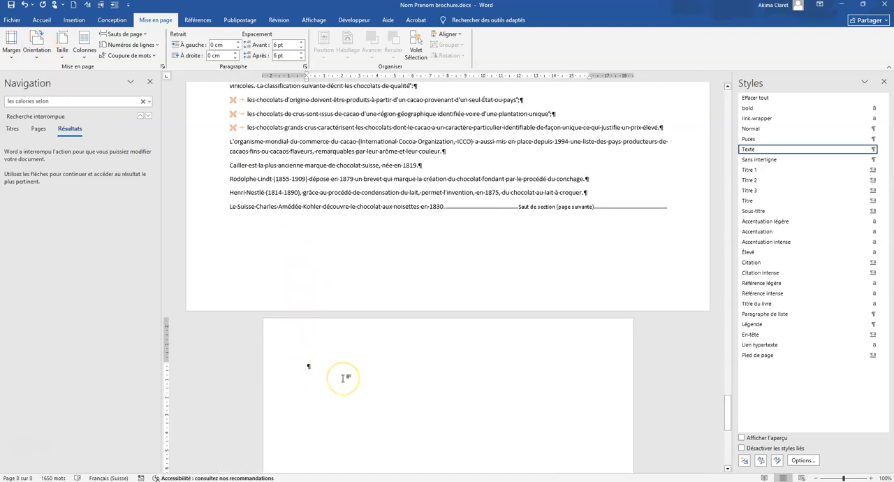
pyautogui.write('Able')
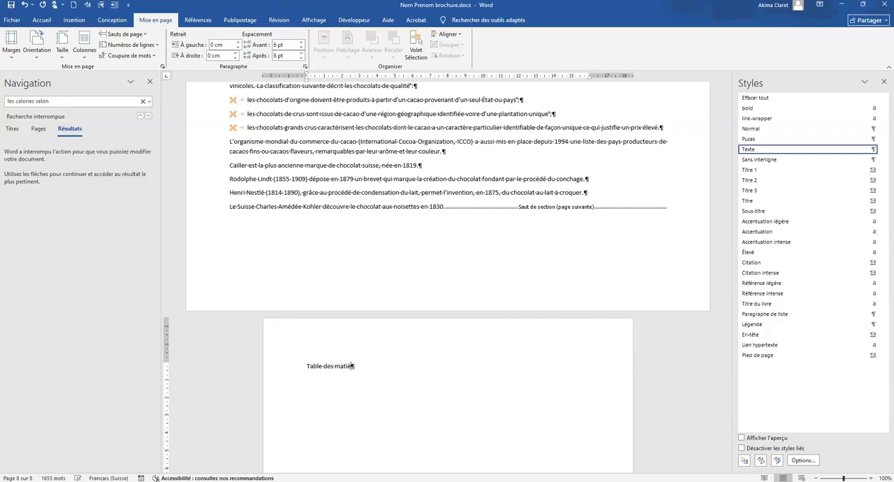
pyautogui.click(272, 364)
pyautogui.click(40, 20)
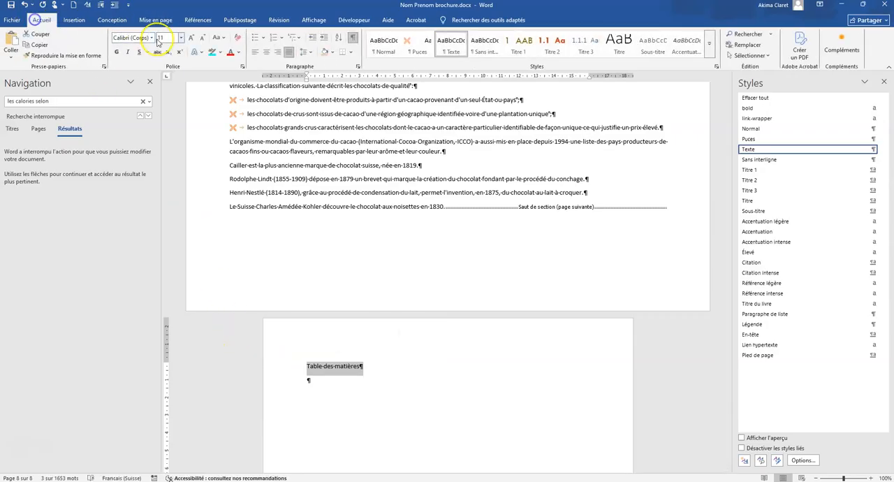
pyautogui.click(192, 37)
pyautogui.click(192, 37)
pyautogui.click(192, 37)
pyautogui.click(416, 350)
# Set up a replacement of "cacao" with "cacao", limiting the search to text in the Texte style.
pyautogui.scroll(3, 416, 351)
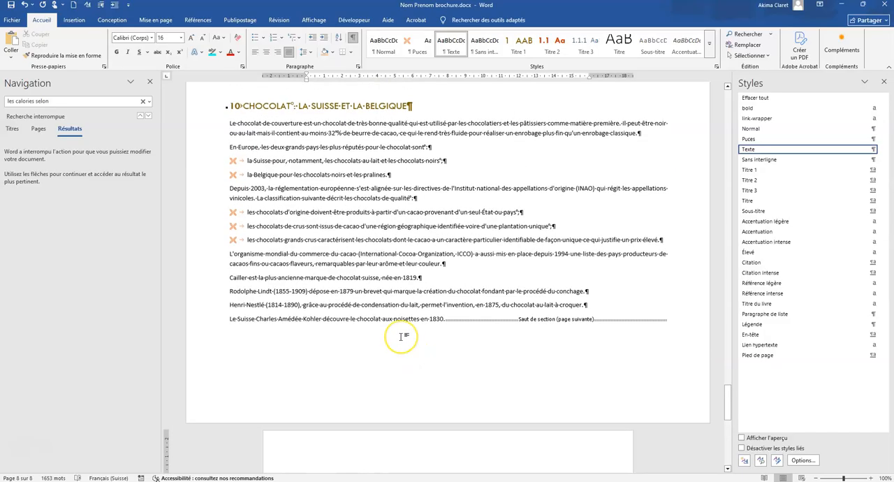
pyautogui.scroll(2, 403, 336)
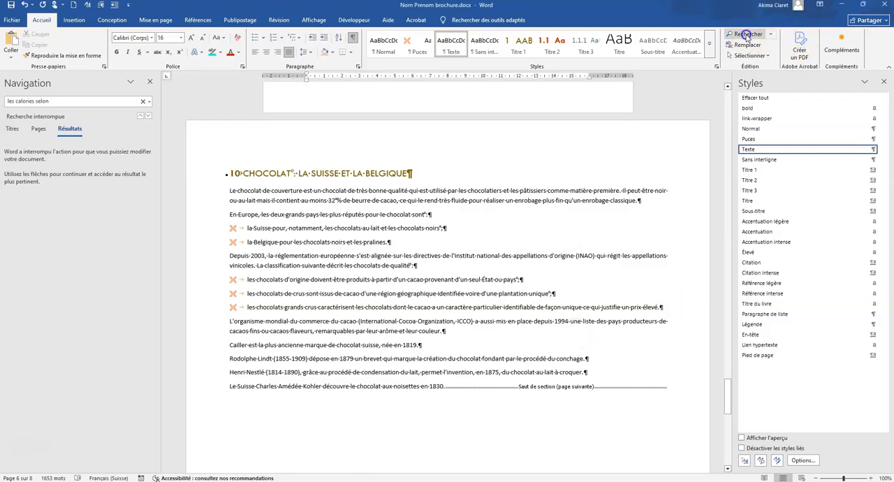
pyautogui.click(770, 36)
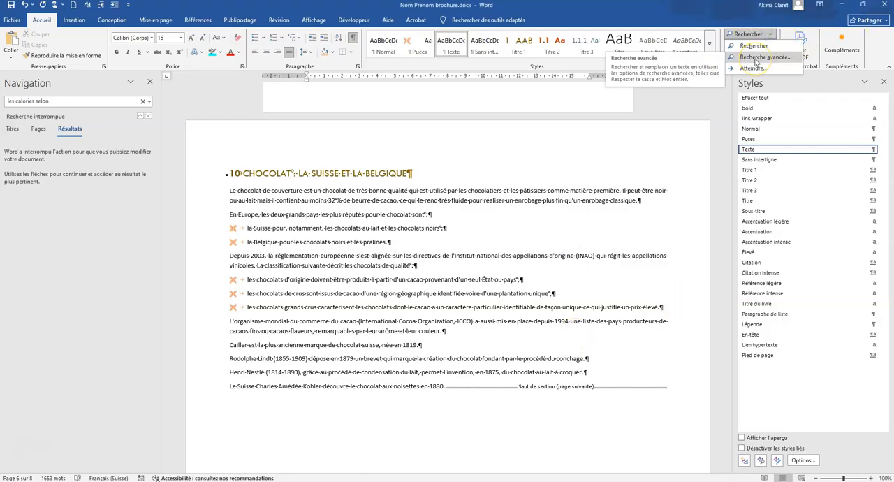
pyautogui.click(756, 60)
pyautogui.click(309, 146)
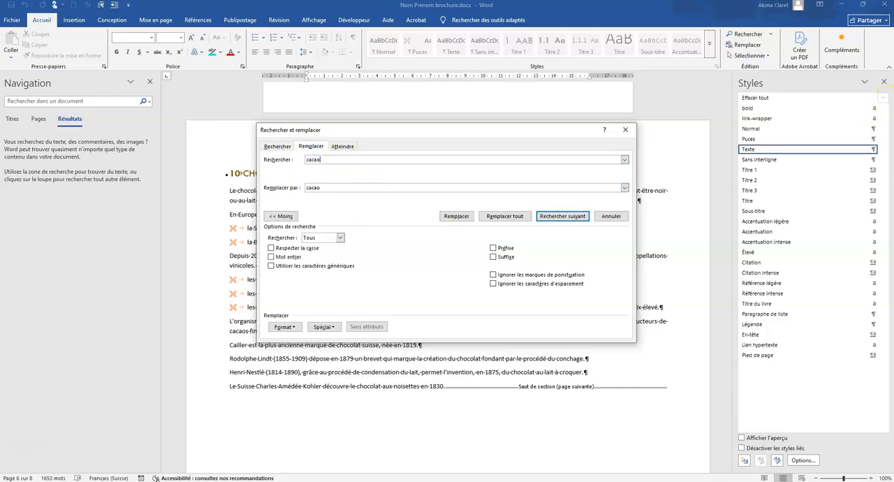
pyautogui.click(286, 327)
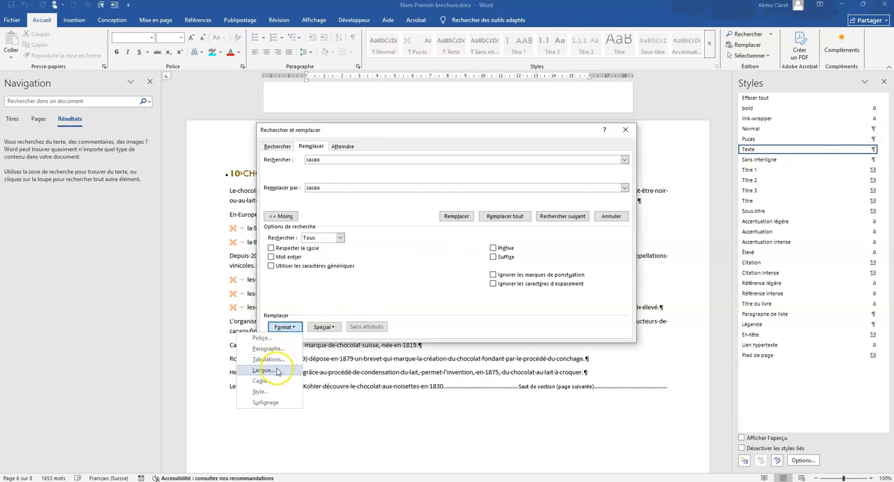
pyautogui.click(278, 392)
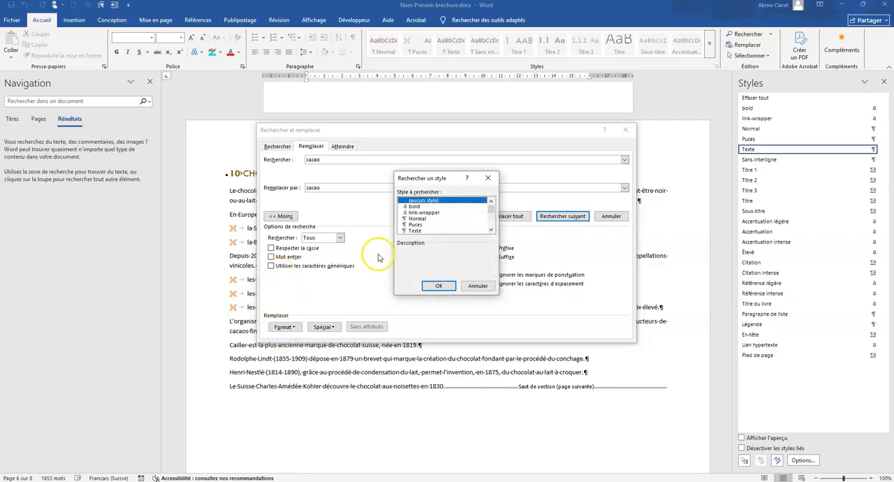
pyautogui.click(417, 231)
pyautogui.click(437, 286)
# Give the replacement text "cacao" a dark orange Accent 2 font colour.
pyautogui.click(336, 189)
pyautogui.click(330, 188)
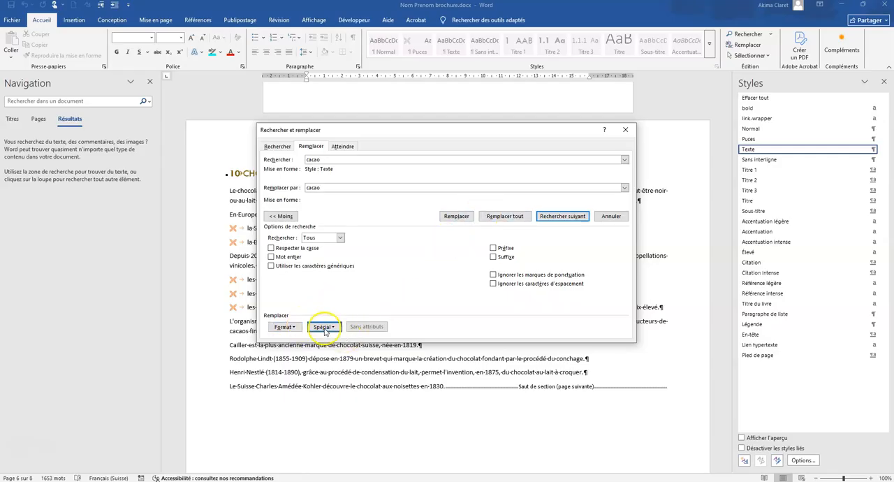
pyautogui.click(285, 327)
pyautogui.click(272, 338)
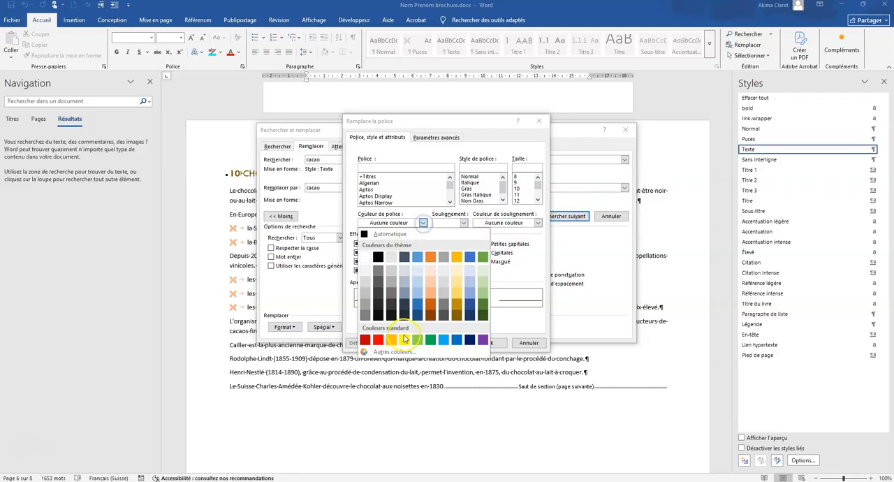
pyautogui.click(430, 302)
pyautogui.click(488, 344)
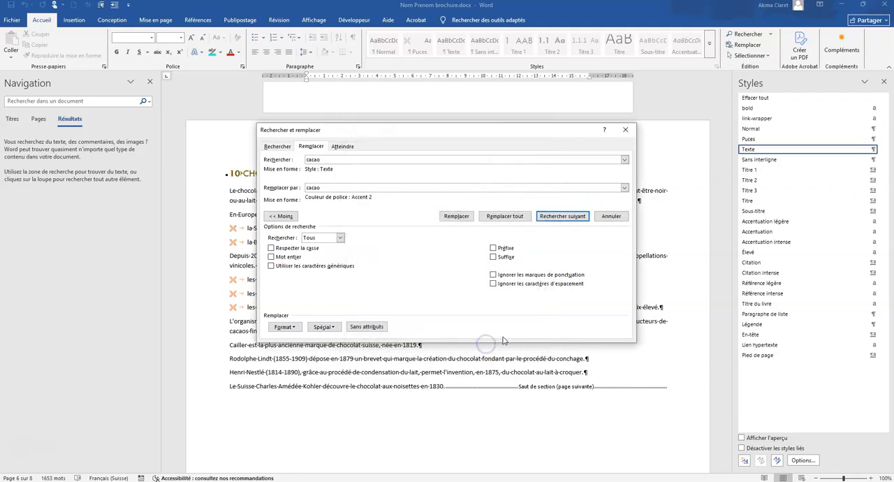
# Replace all occurrences of "cacao" in the document and close the replacement dialog.
pyautogui.click(502, 220)
pyautogui.click(507, 218)
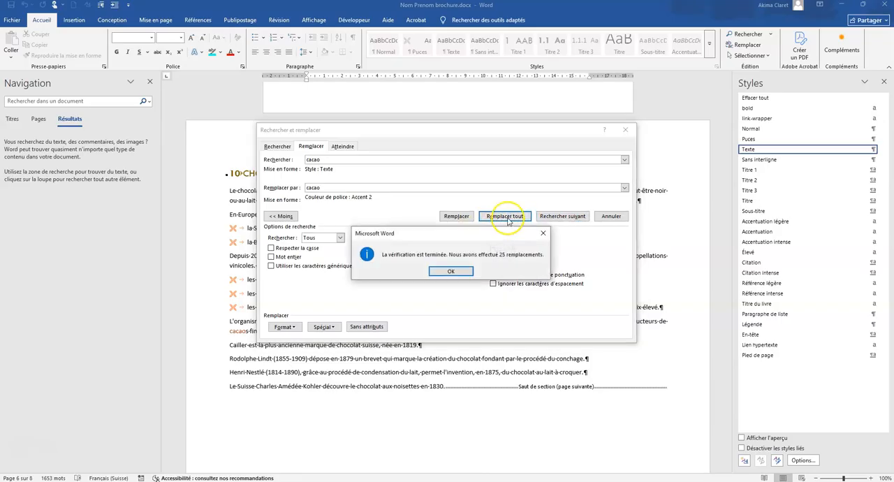
pyautogui.click(450, 275)
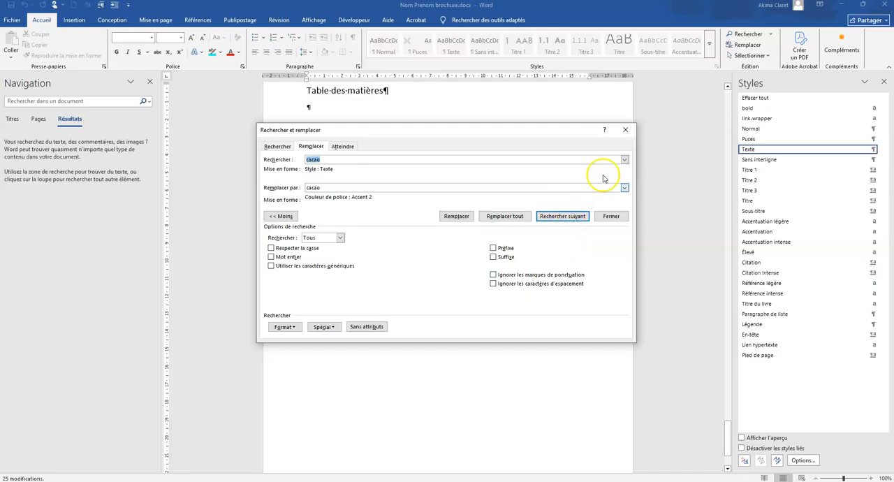
pyautogui.click(624, 131)
# Insert a custom table of contents below its title, showing 1 level with dot leaders and right-aligned page numbers.
pyautogui.scroll(10, 379, 260)
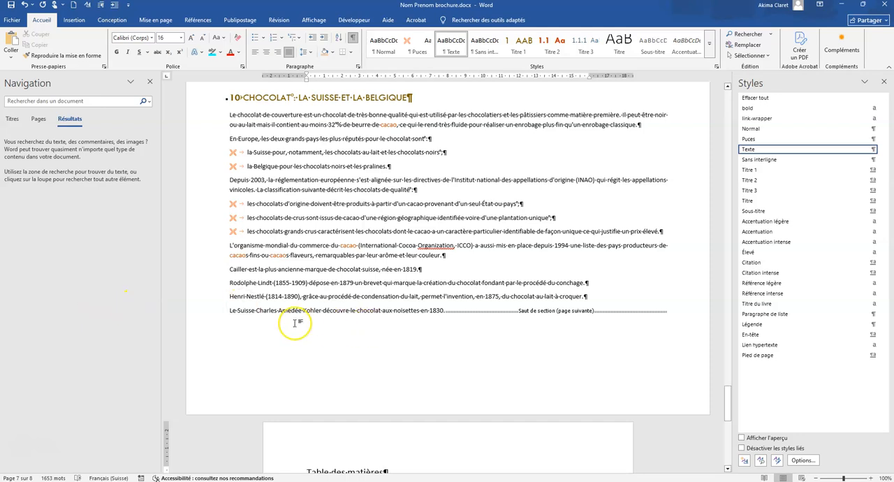
pyautogui.scroll(-6, 296, 323)
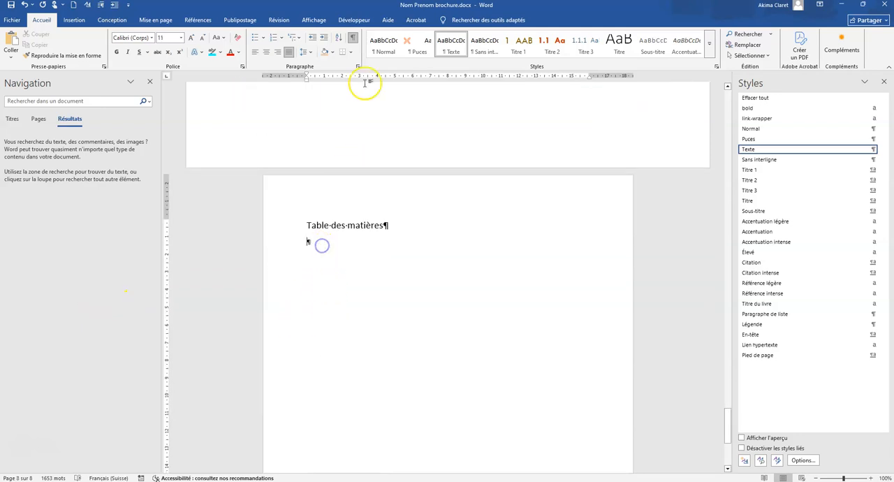
pyautogui.click(197, 20)
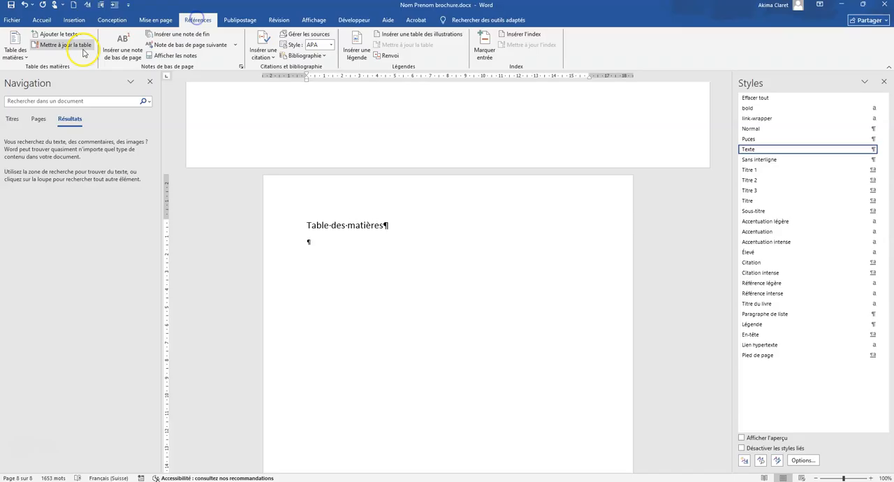
pyautogui.click(28, 60)
pyautogui.click(53, 271)
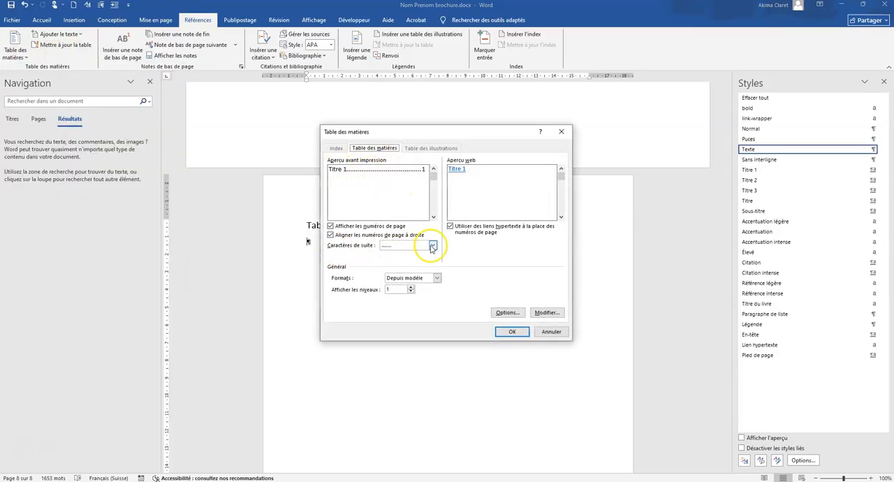
pyautogui.click(410, 287)
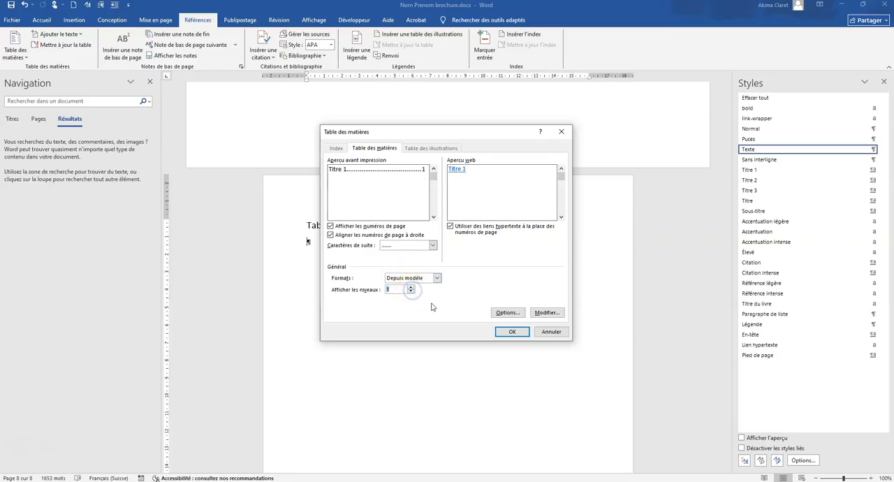
pyautogui.click(512, 331)
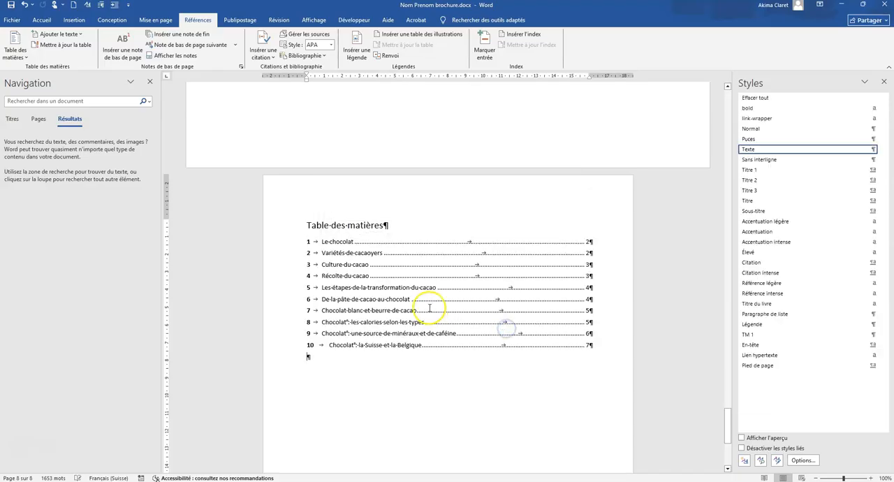
# Open the cover page's footer for editing and enable a different first page and different odd and even pages.
pyautogui.scroll(10, 440, 268)
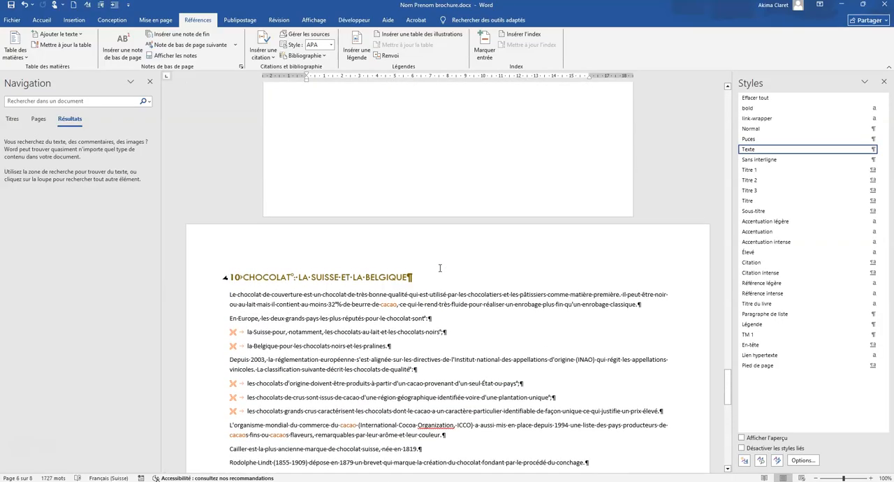
pyautogui.scroll(15, 440, 268)
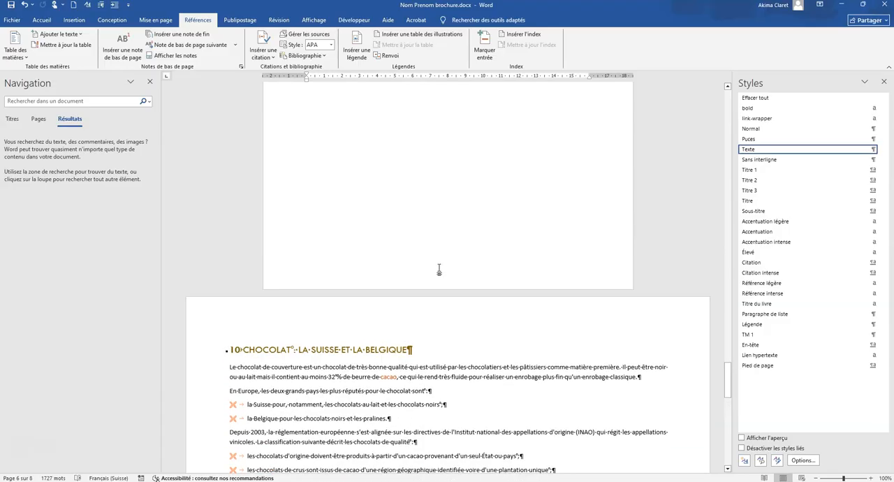
pyautogui.scroll(5, 440, 270)
pyautogui.click(666, 269)
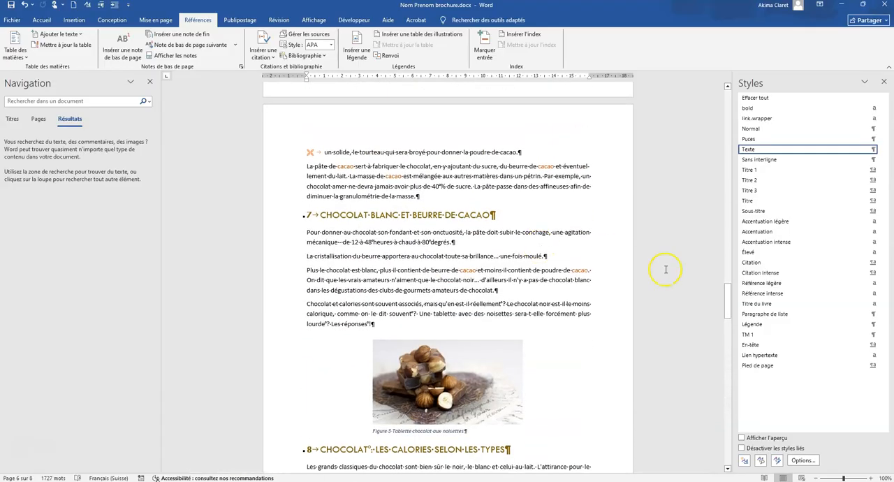
pyautogui.moveTo(727, 290); pyautogui.dragTo(709, 64)
pyautogui.scroll(-7, 462, 281)
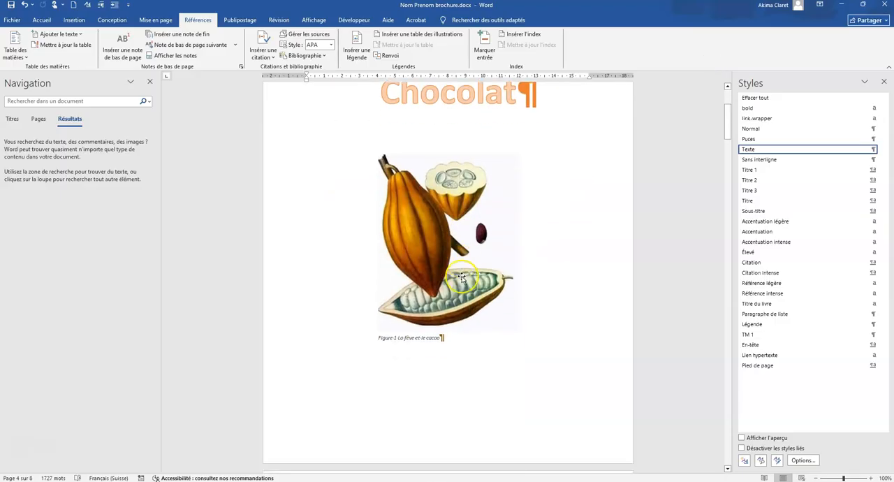
pyautogui.doubleClick(389, 328)
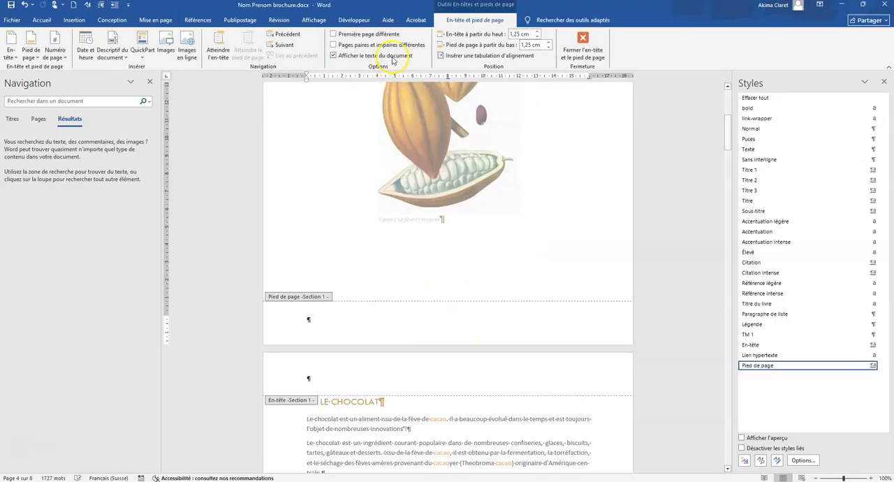
pyautogui.click(334, 45)
pyautogui.scroll(-15, 474, 304)
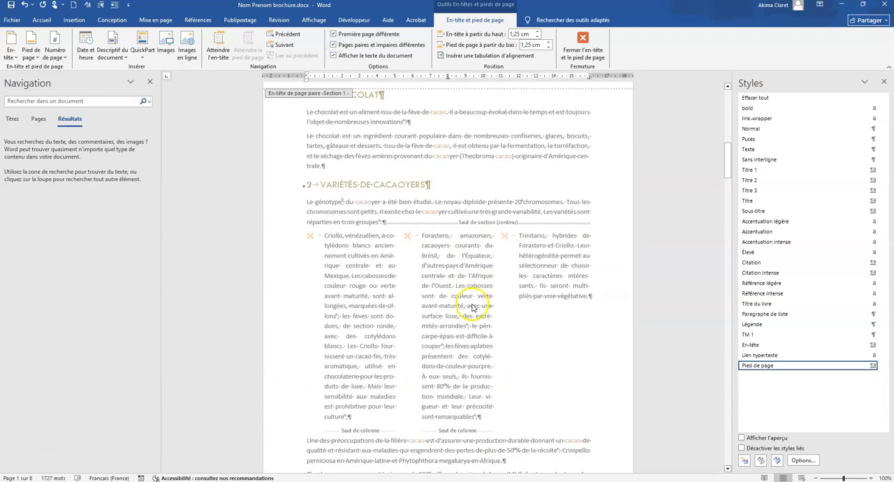
# Place the text cursor in the empty even-page footer of section 1 on page 2.
pyautogui.click(307, 342)
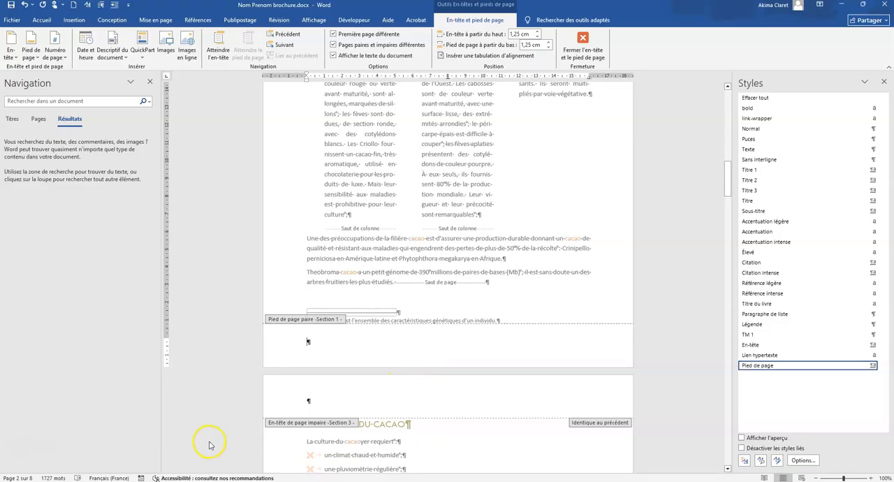
pyautogui.click(317, 343)
pyautogui.click(142, 50)
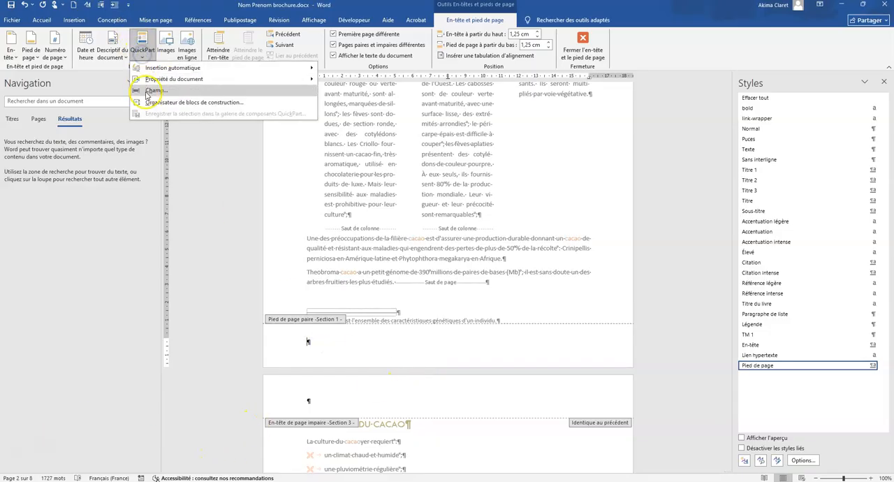
pyautogui.click(137, 90)
pyautogui.click(612, 327)
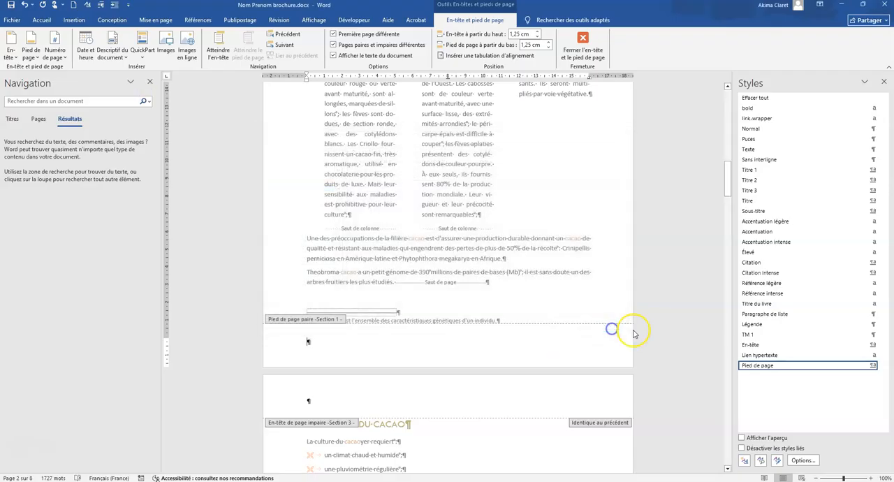
# Write "Page … sur …" in the even-page footer, using the Page field for the page number and the NumPages field for the total.
pyautogui.write('Page')
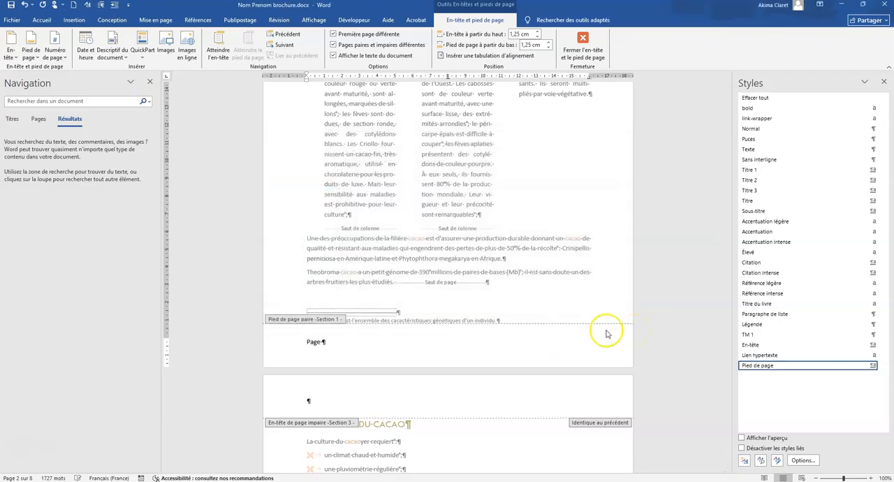
pyautogui.click(143, 50)
pyautogui.click(139, 89)
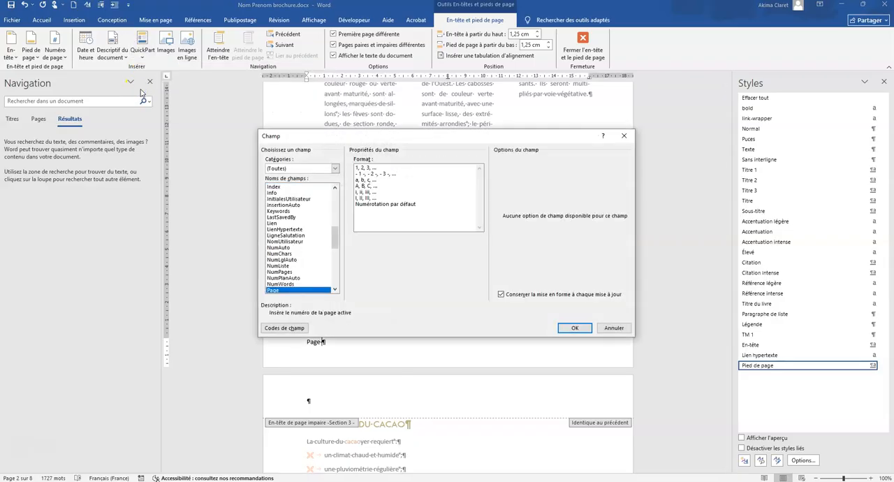
pyautogui.press('Return')
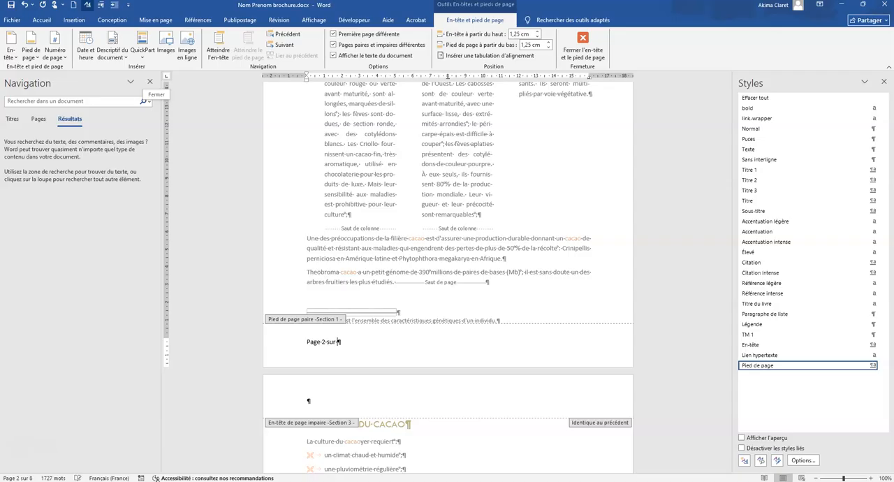
pyautogui.click(143, 52)
pyautogui.click(150, 91)
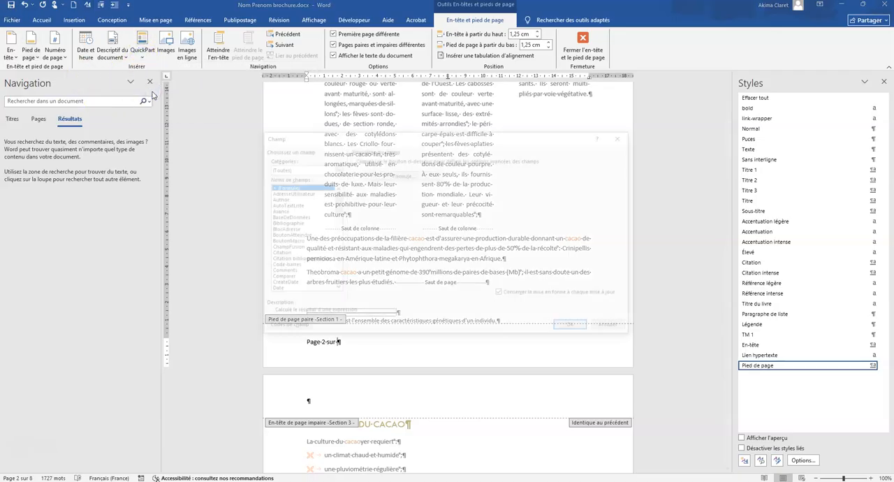
pyautogui.press('Up')
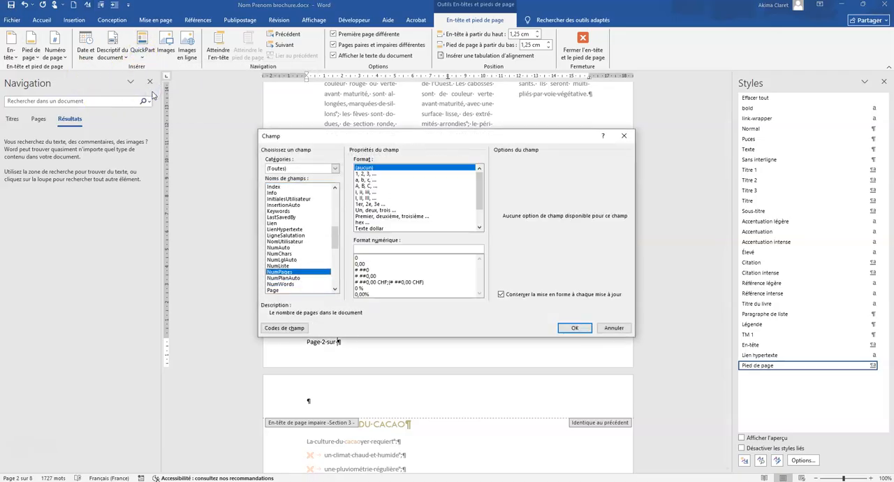
pyautogui.press('Return')
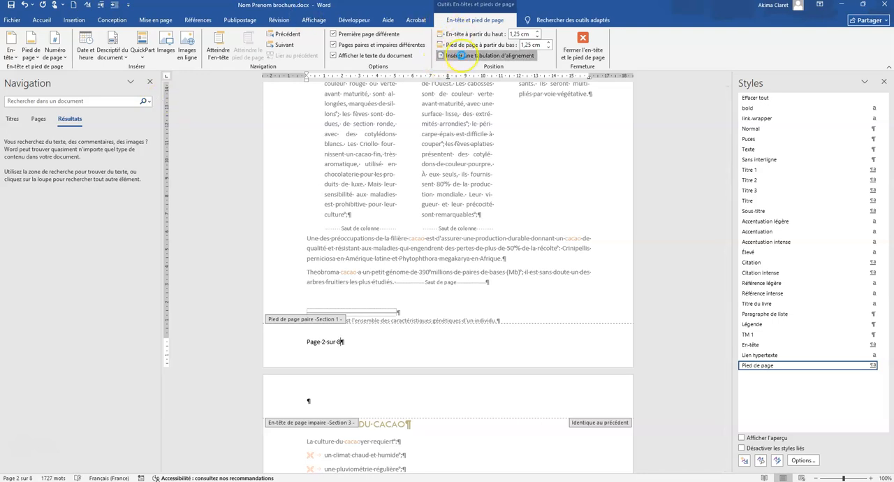
# Add a right alignment tab relative to the margin after the even-page numbering, followed by the text "Passionnément Chocolat".
pyautogui.click(451, 55)
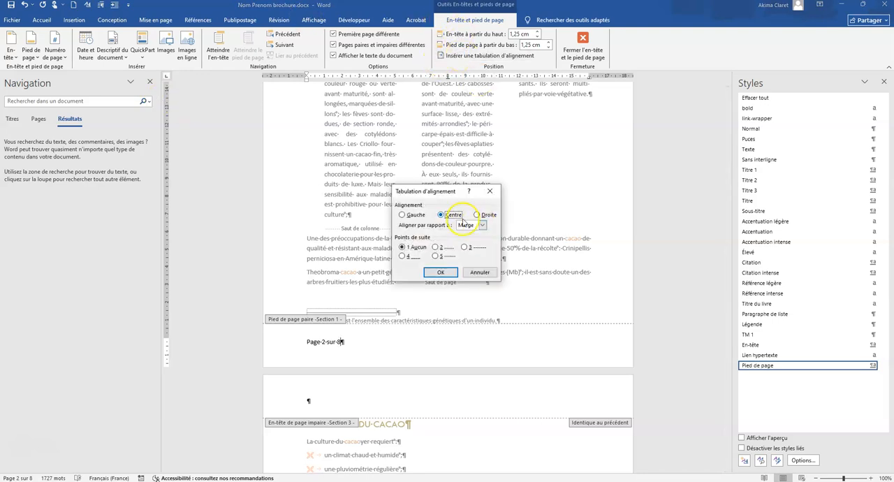
pyautogui.click(440, 272)
pyautogui.write('Passionnément-Chocolat')
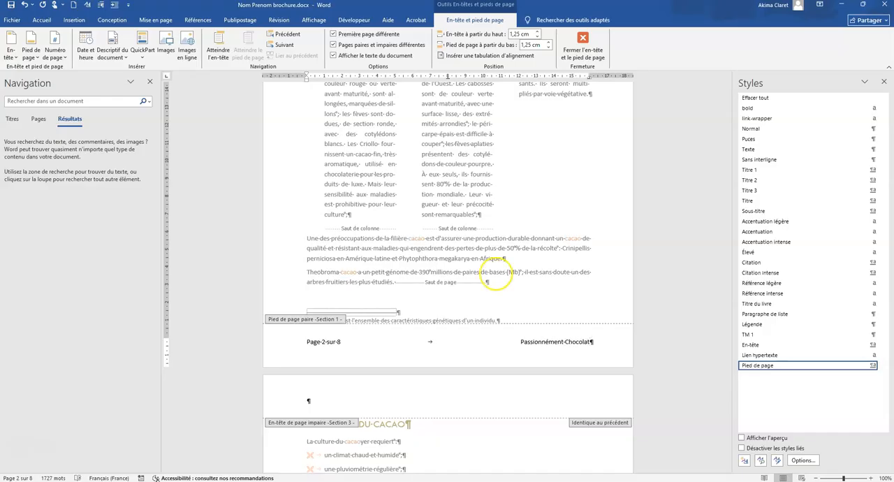
# Enter "Passionnément Chocolat" in the odd-page footer on page 3 and add a right alignment tab relative to the margin after it.
pyautogui.scroll(-15, 358, 366)
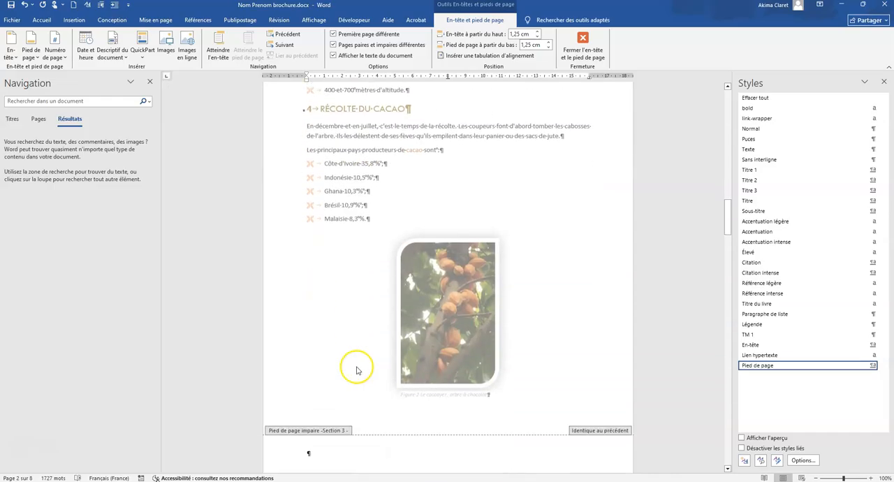
pyautogui.click(318, 309)
pyautogui.write('Passionnément Chocolat')
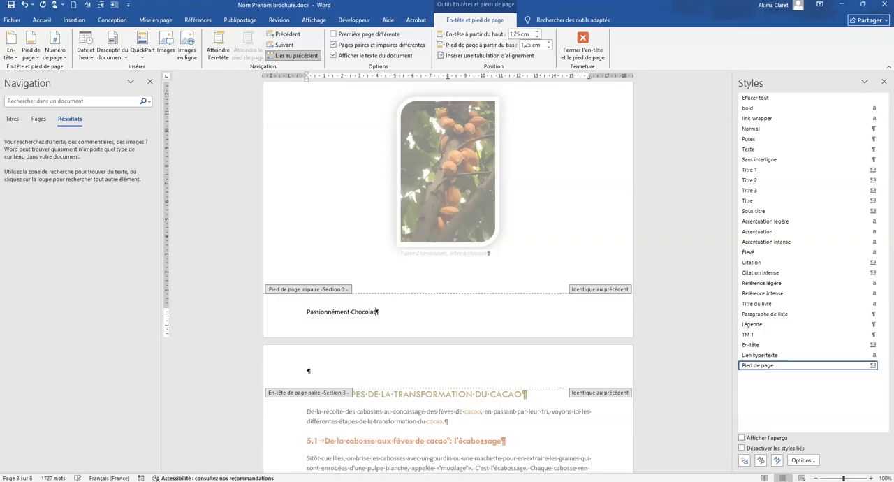
pyautogui.click(466, 56)
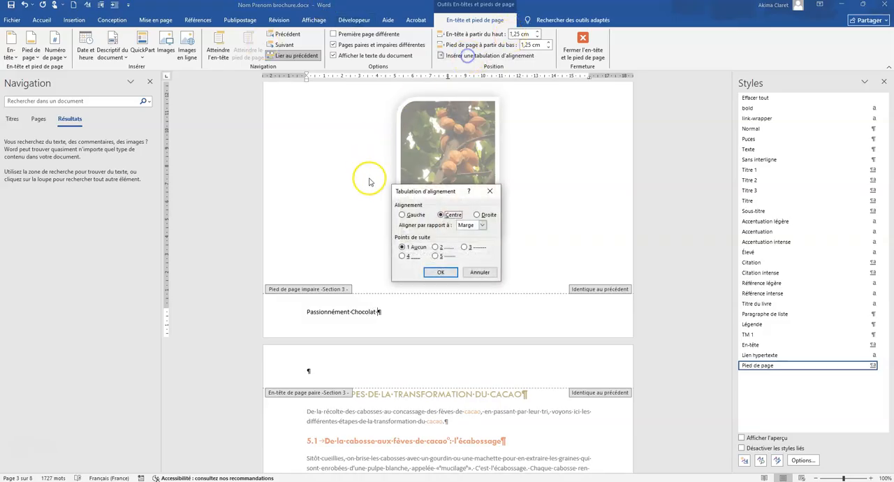
pyautogui.click(440, 272)
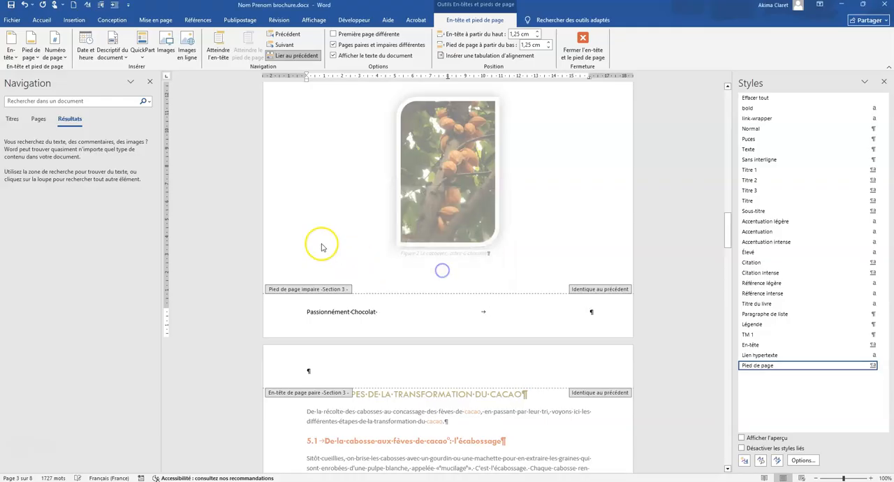
# Add right-aligned "Page … sur …" numbering to the odd-page footer with the Page and NumPages fields, and close footer editing.
pyautogui.write('Page')
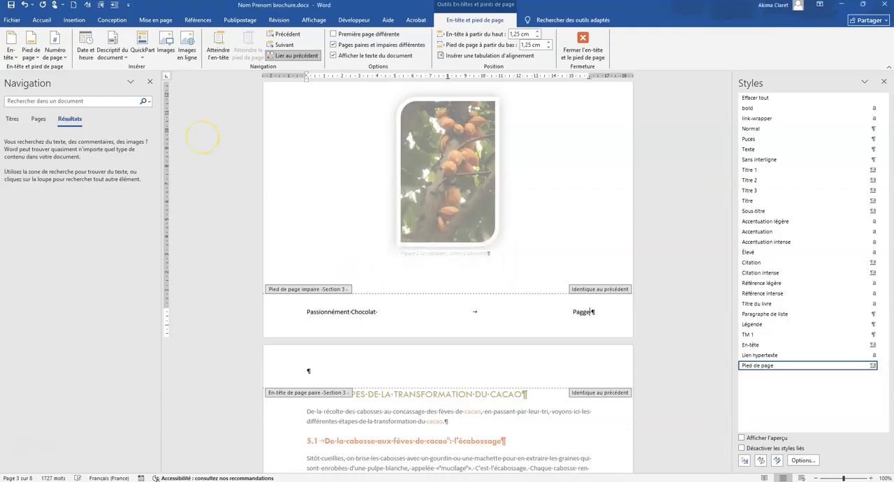
pyautogui.click(143, 53)
pyautogui.click(165, 94)
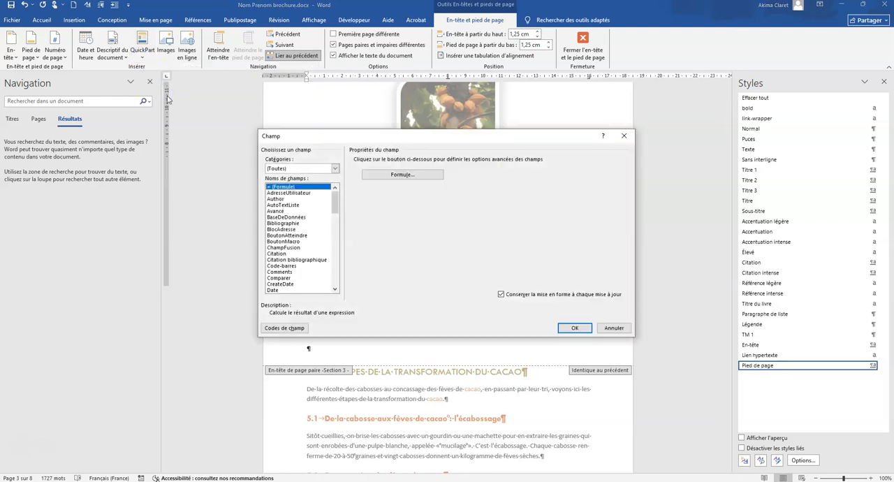
pyautogui.press('p')
pyautogui.press('Return')
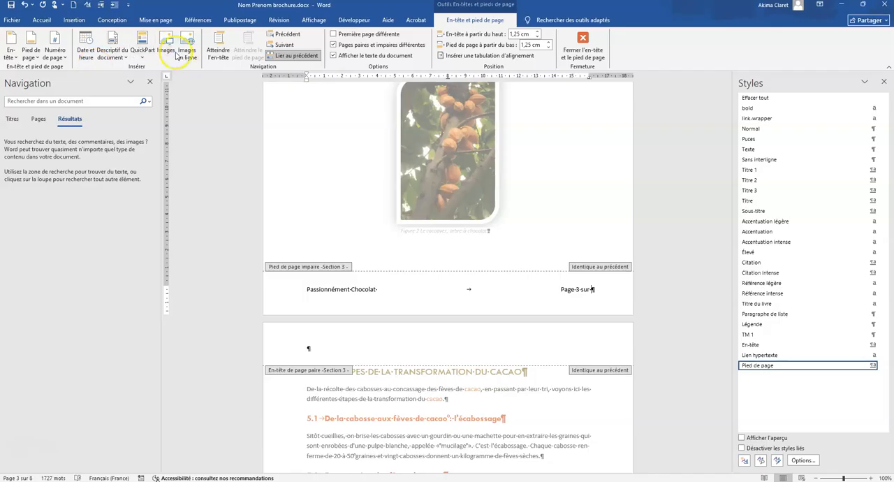
pyautogui.click(142, 53)
pyautogui.click(142, 100)
pyautogui.write('nump')
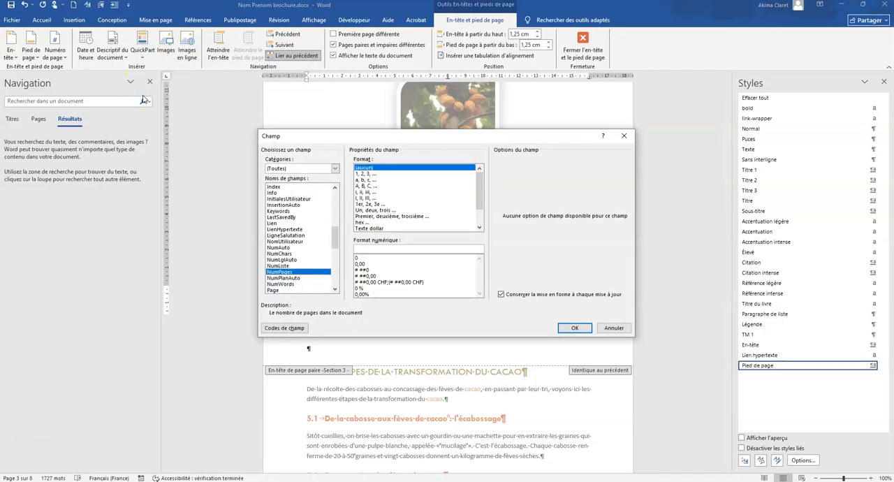
pyautogui.press('Return')
pyautogui.click(582, 48)
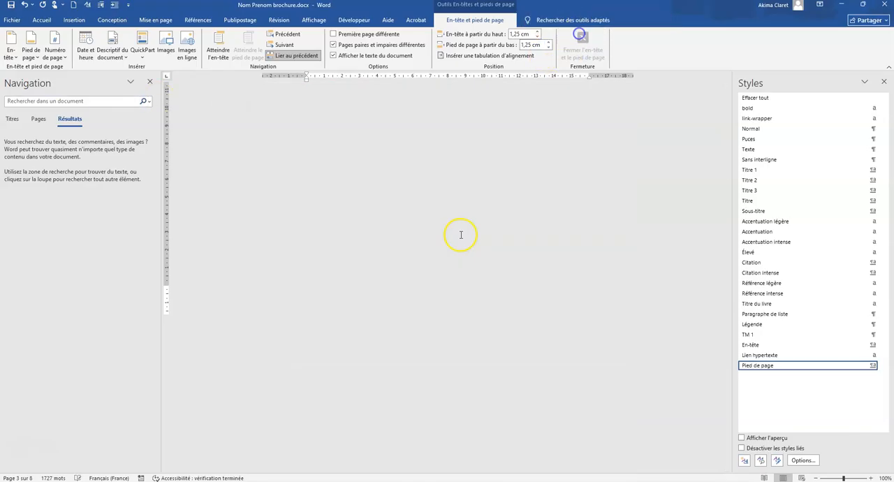
# Review the odd and even footers on the pages through to the table of contents.
pyautogui.scroll(-3, 434, 245)
pyautogui.scroll(-15, 433, 246)
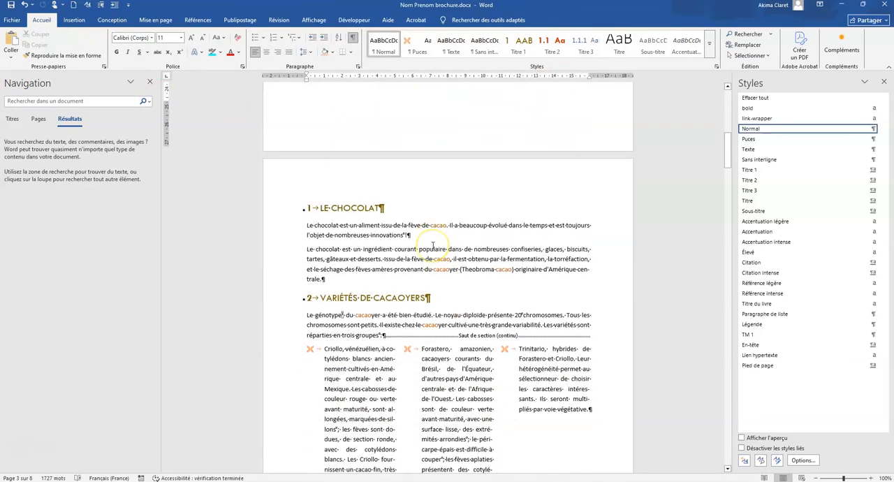
pyautogui.scroll(-15, 433, 246)
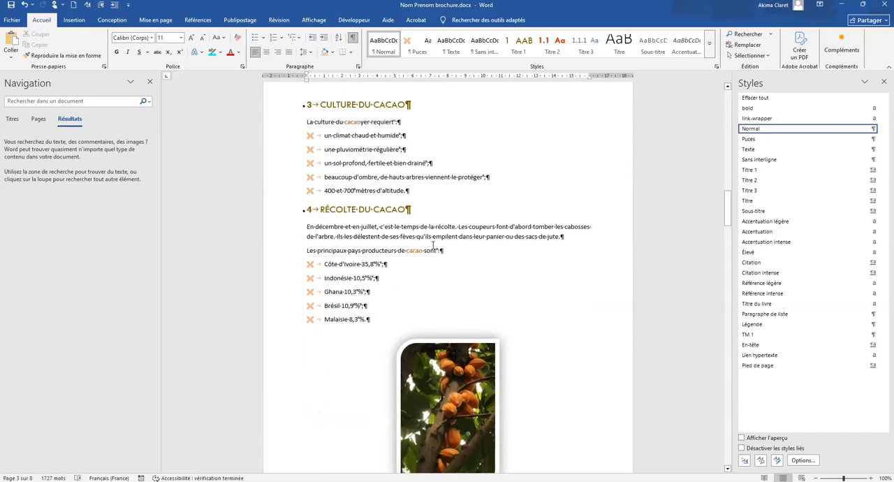
pyautogui.scroll(5, 473, 356)
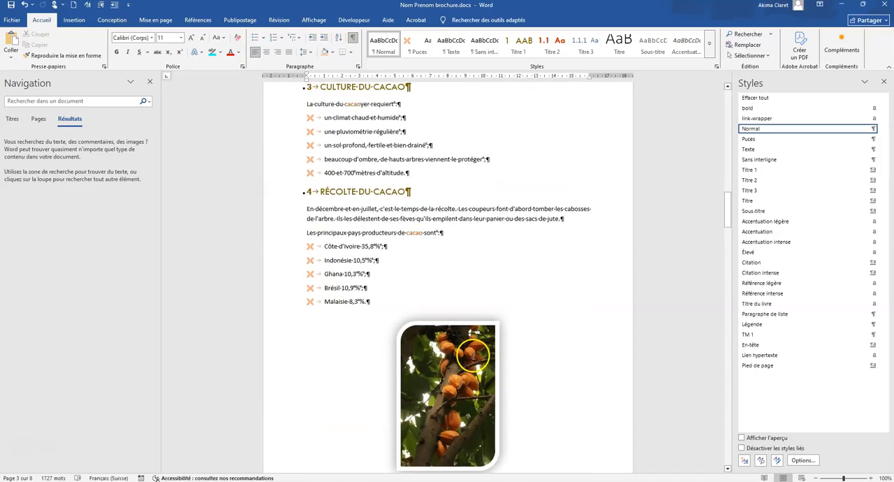
pyautogui.scroll(-15, 471, 353)
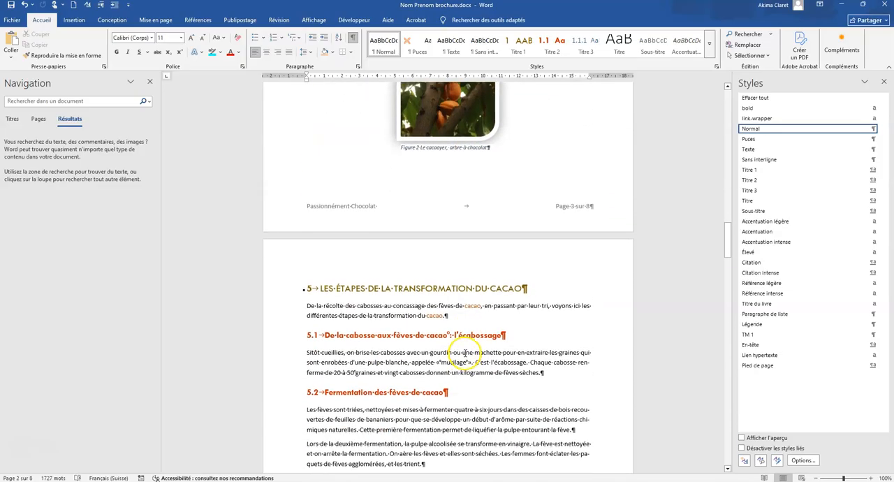
pyautogui.scroll(-15, 463, 358)
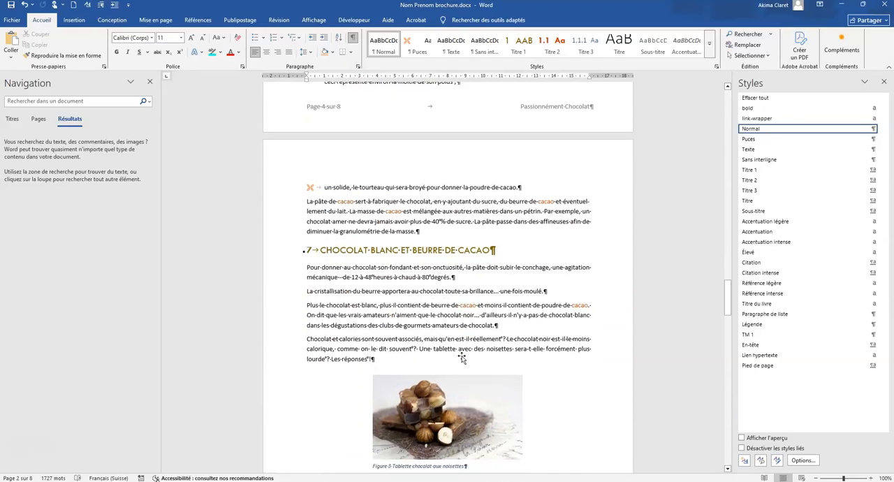
pyautogui.scroll(-15, 457, 357)
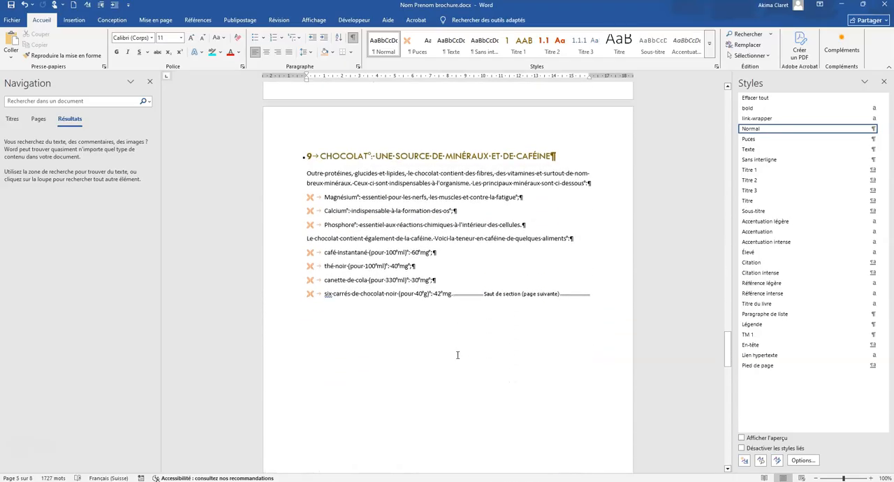
pyautogui.scroll(-15, 456, 355)
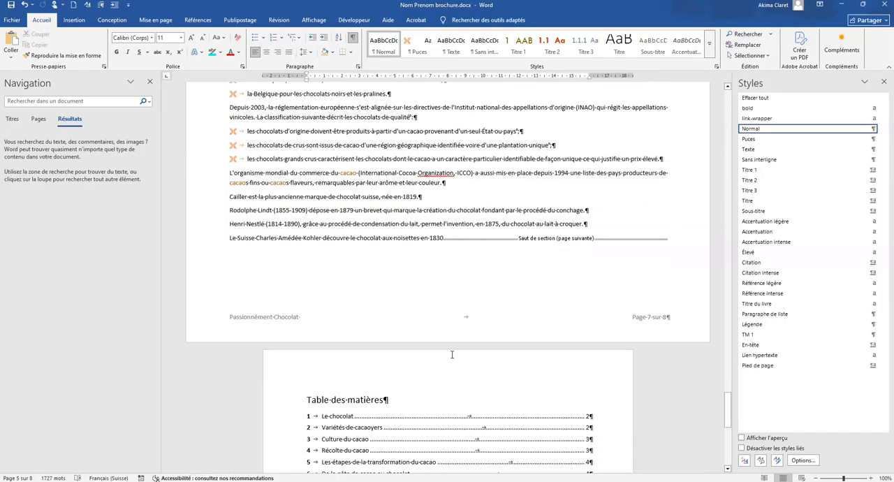
pyautogui.scroll(-10, 451, 357)
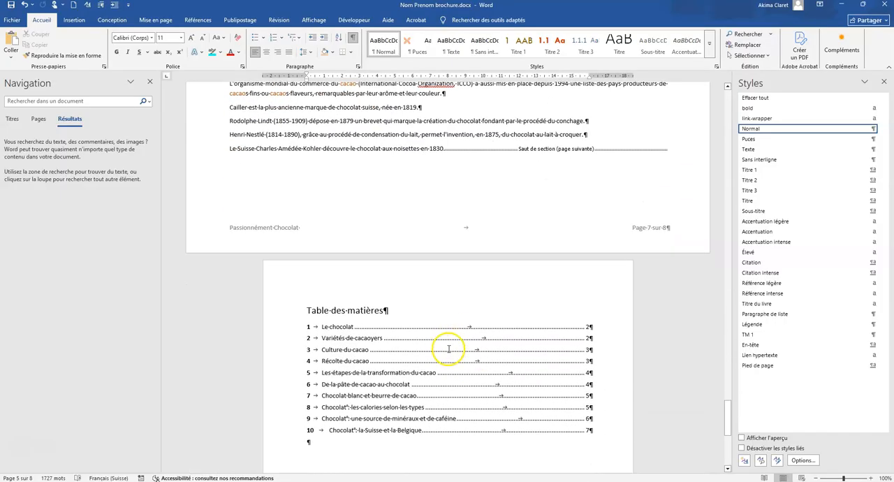
# Make the "Table des matières" title bold.
pyautogui.scroll(3, 438, 344)
pyautogui.scroll(2, 438, 344)
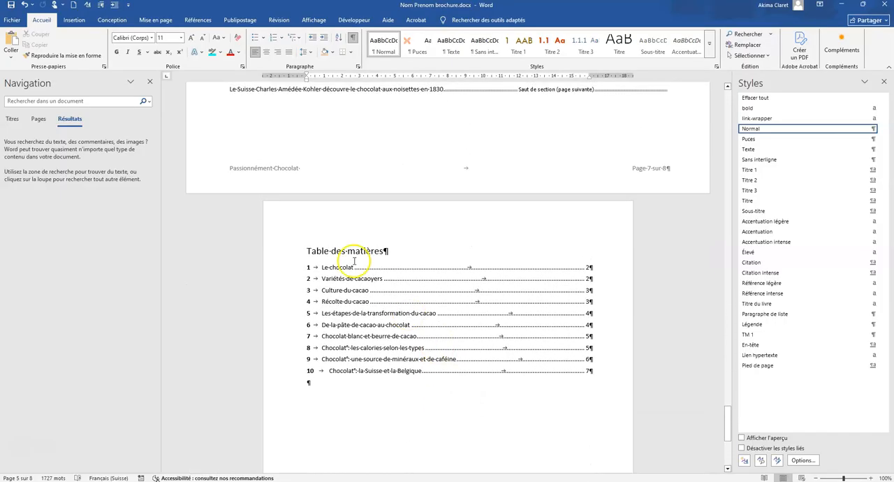
pyautogui.click(294, 252)
pyautogui.click(117, 52)
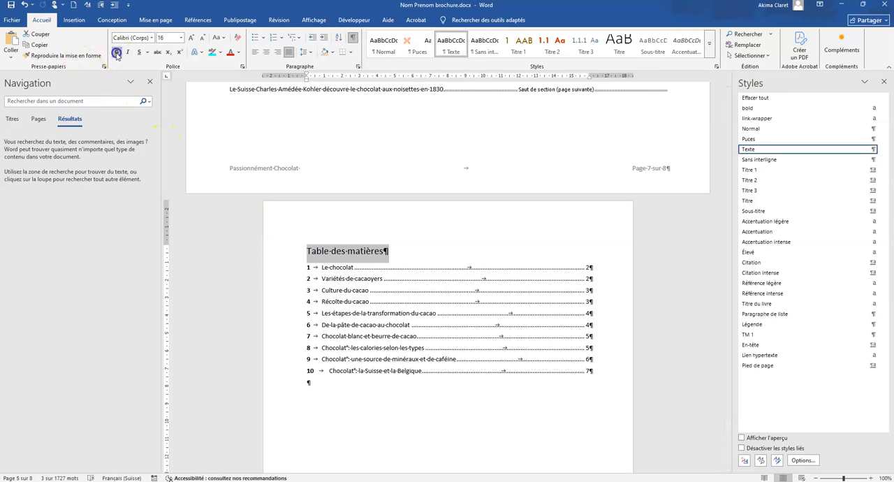
# Update the entire table of contents, including both entries and page numbers.
pyautogui.click(349, 270)
pyautogui.moveTo(314, 266); pyautogui.dragTo(473, 368)
pyautogui.rightClick(406, 301)
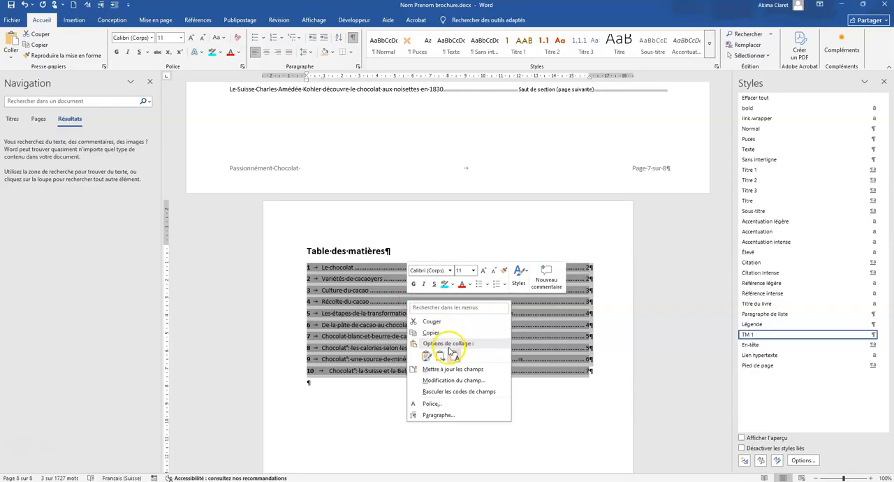
pyautogui.click(438, 368)
pyautogui.click(393, 242)
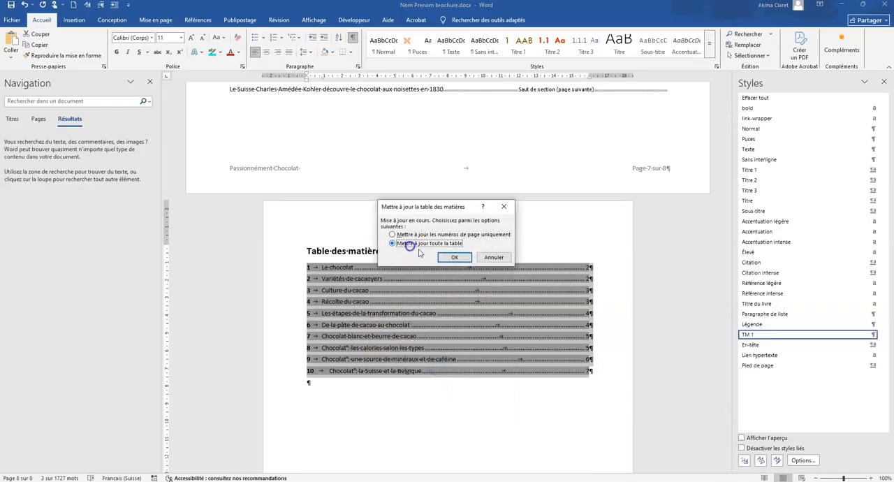
pyautogui.click(454, 256)
pyautogui.click(512, 396)
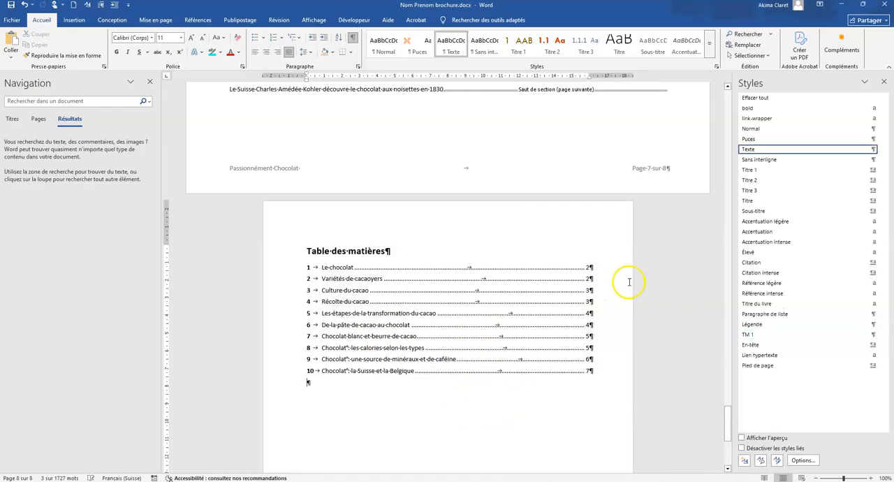
pyautogui.click(607, 305)
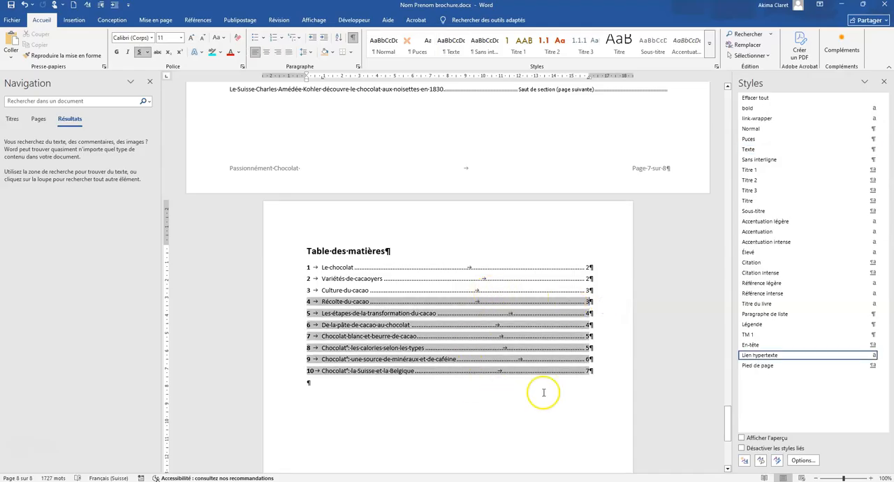
pyautogui.click(367, 405)
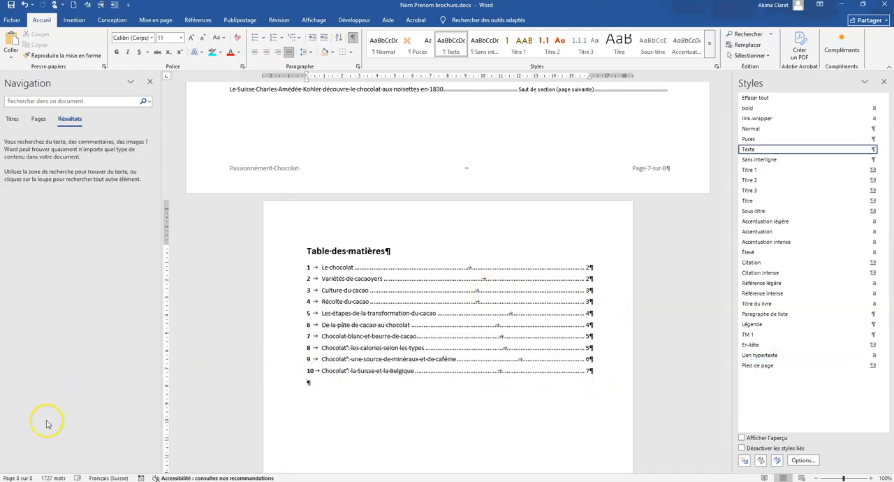
# Modify the Titre 1 style to add a ½ pt single-line bottom border in a darker gold theme shade.
pyautogui.scroll(20, 403, 330)
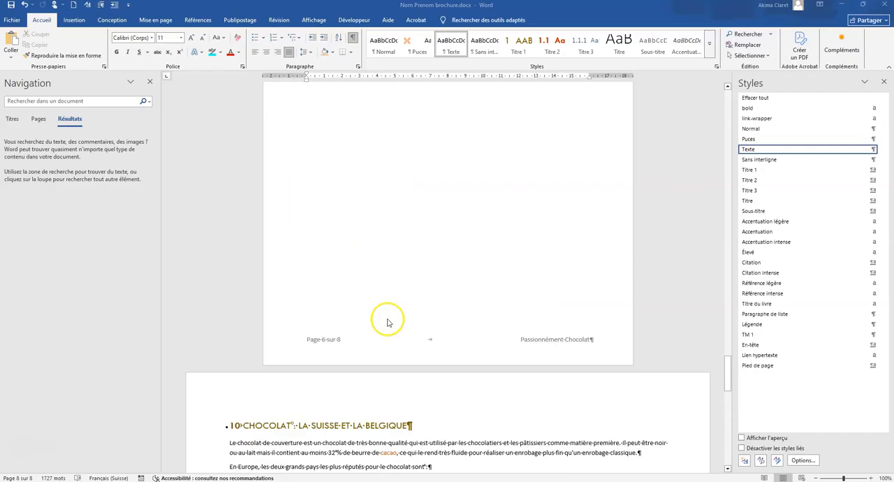
pyautogui.scroll(12, 388, 323)
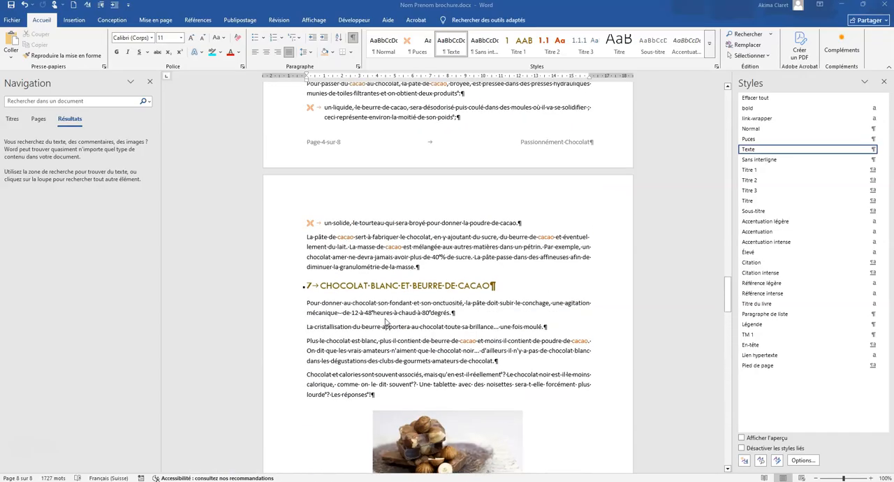
pyautogui.click(364, 285)
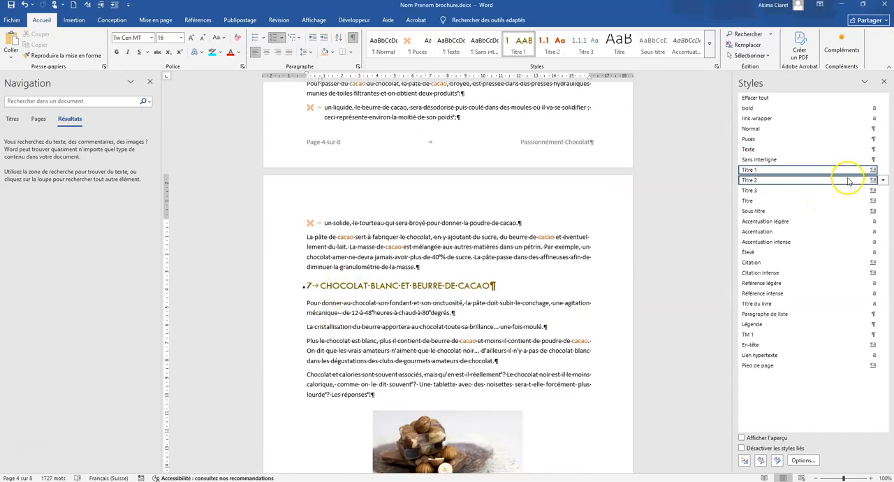
pyautogui.click(882, 170)
pyautogui.click(758, 192)
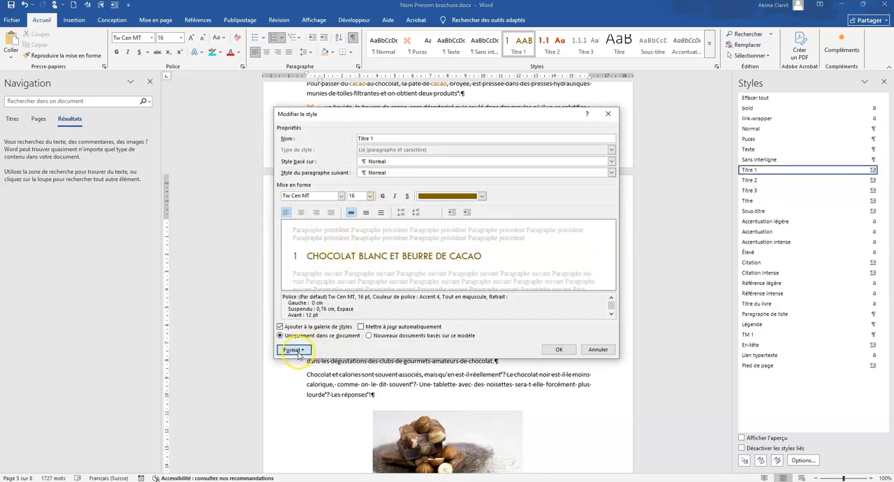
pyautogui.click(293, 349)
pyautogui.click(257, 392)
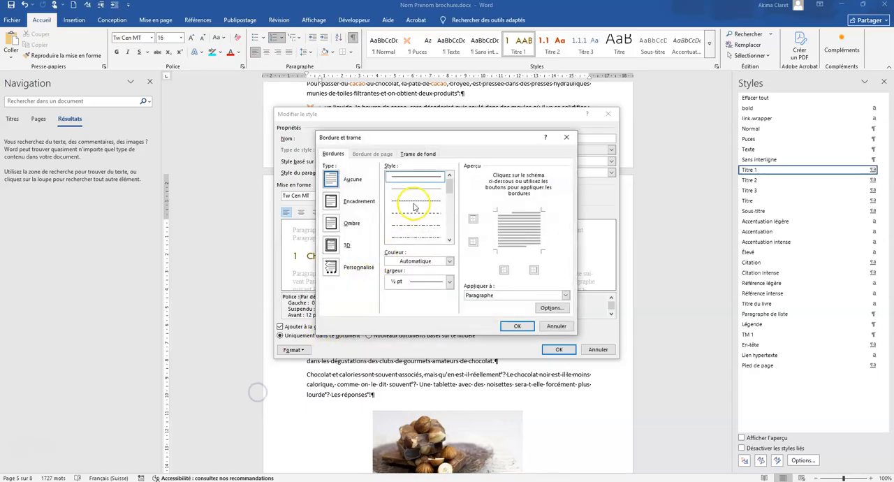
pyautogui.click(449, 262)
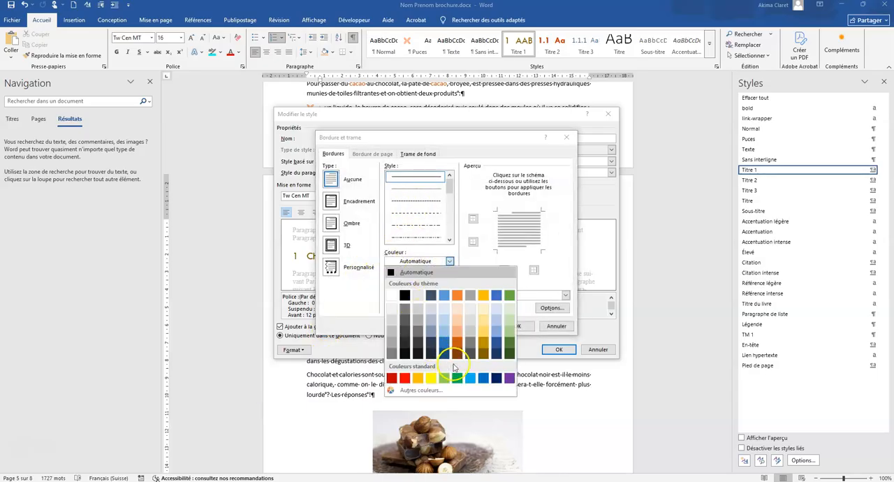
pyautogui.click(480, 346)
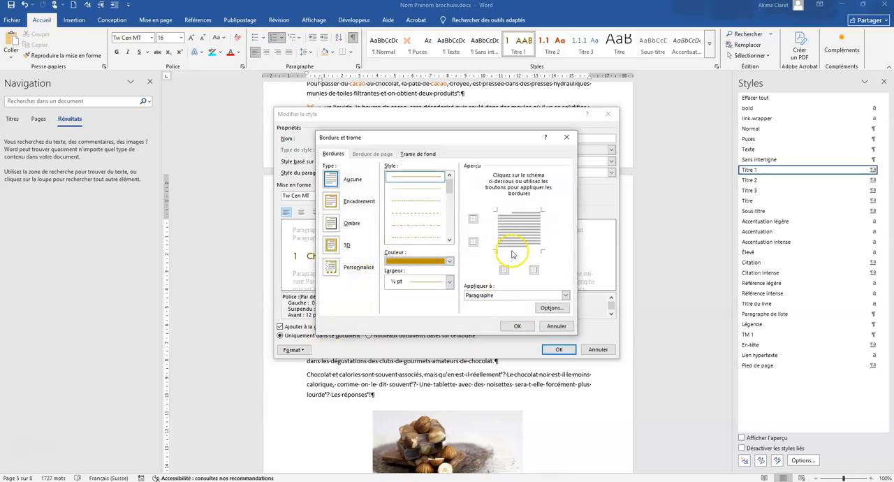
pyautogui.click(517, 327)
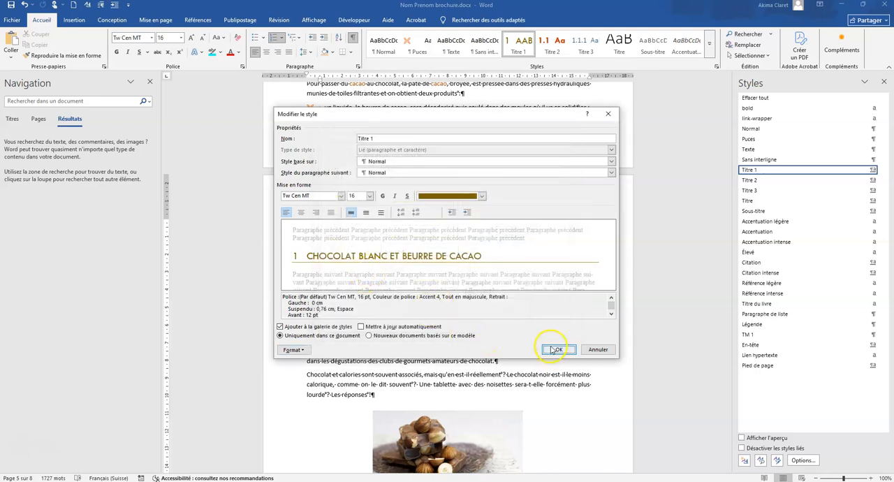
# Recolour the bottom border of the Titre 1 style with the darkest gold theme shade, matching the style's font colour.
pyautogui.click(482, 197)
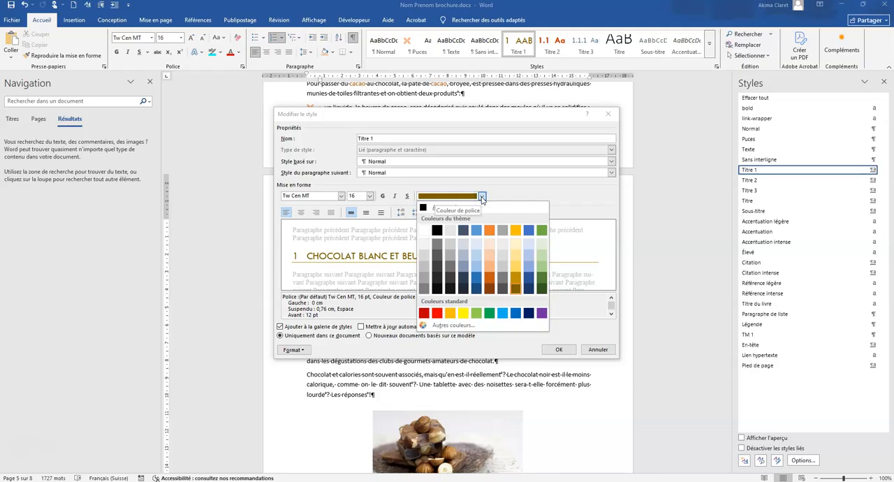
pyautogui.click(372, 315)
pyautogui.click(306, 348)
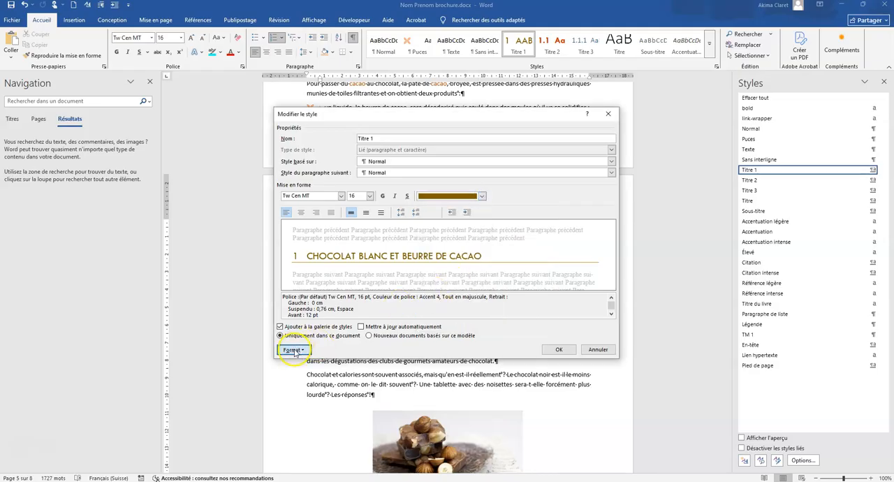
pyautogui.click(257, 391)
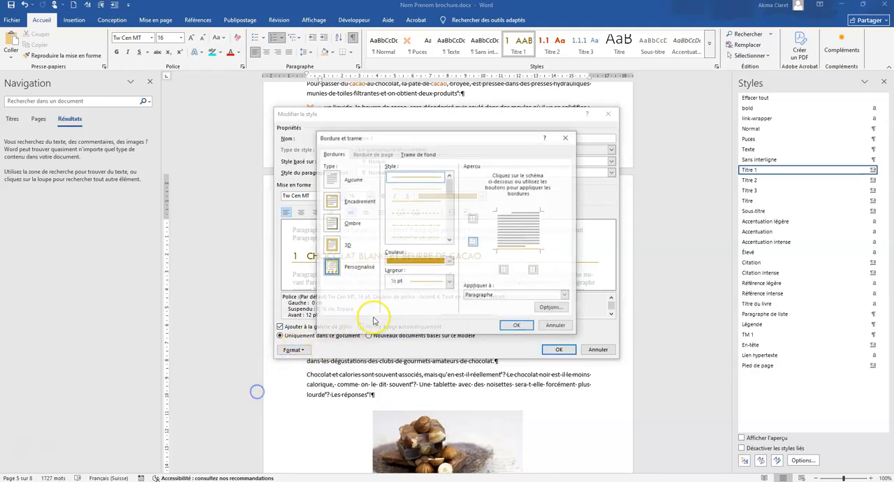
pyautogui.click(449, 260)
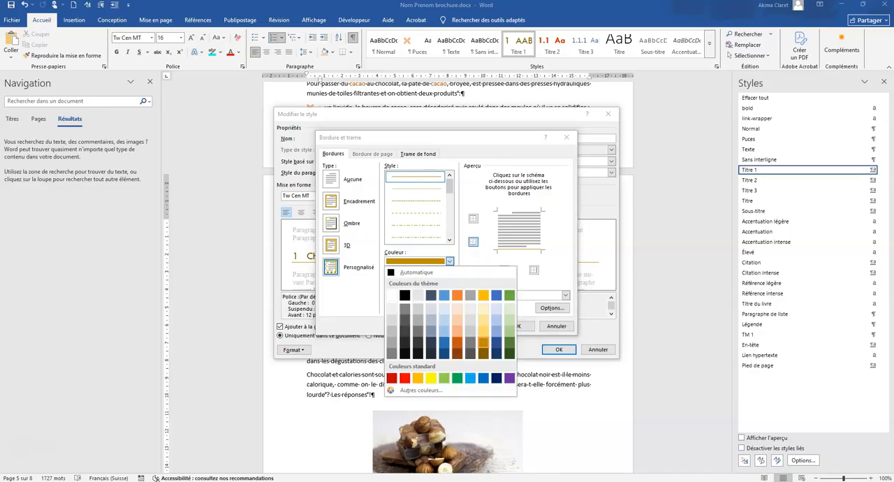
pyautogui.click(483, 353)
pyautogui.click(514, 251)
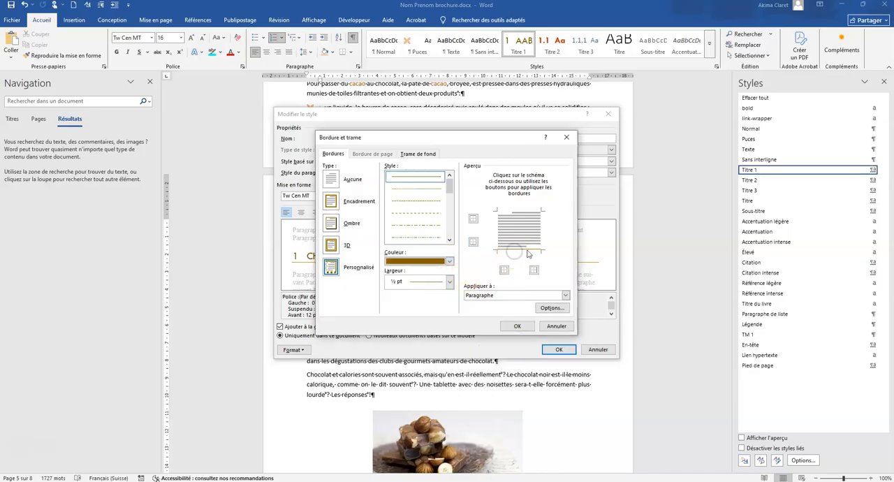
pyautogui.click(517, 327)
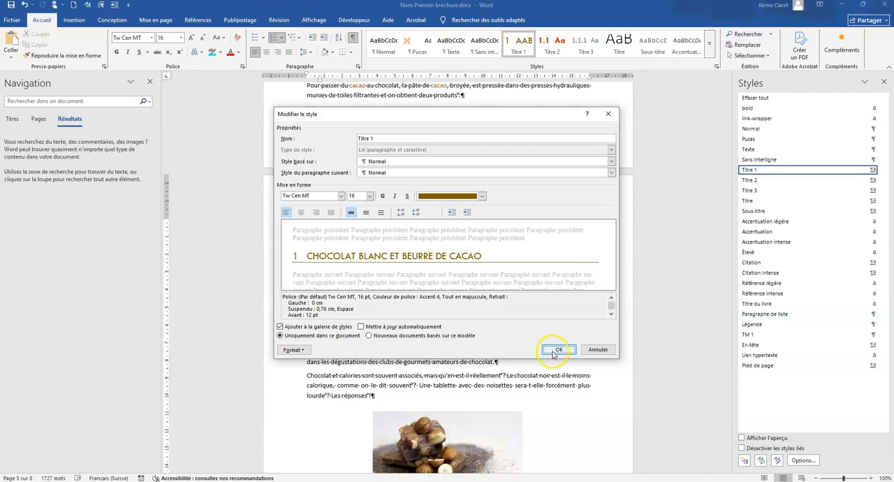
# Give the Titre 1 style's bottom border a thicker line width and save the style changes.
pyautogui.click(293, 350)
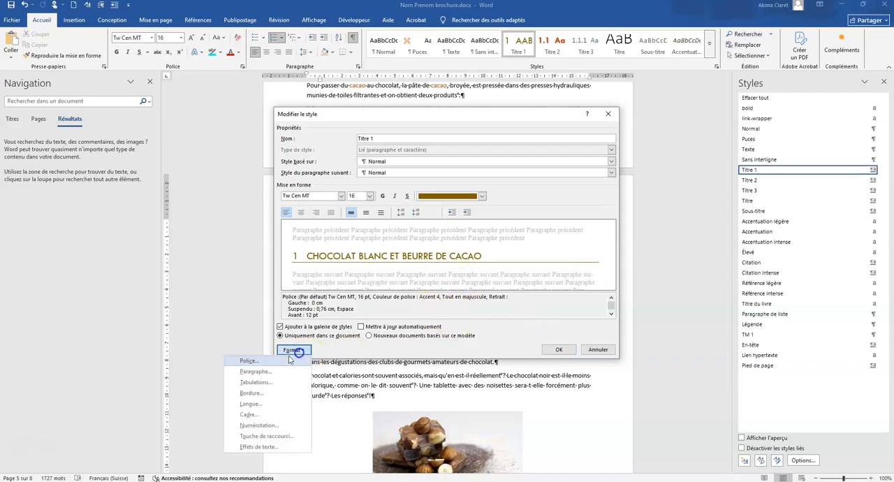
pyautogui.click(252, 391)
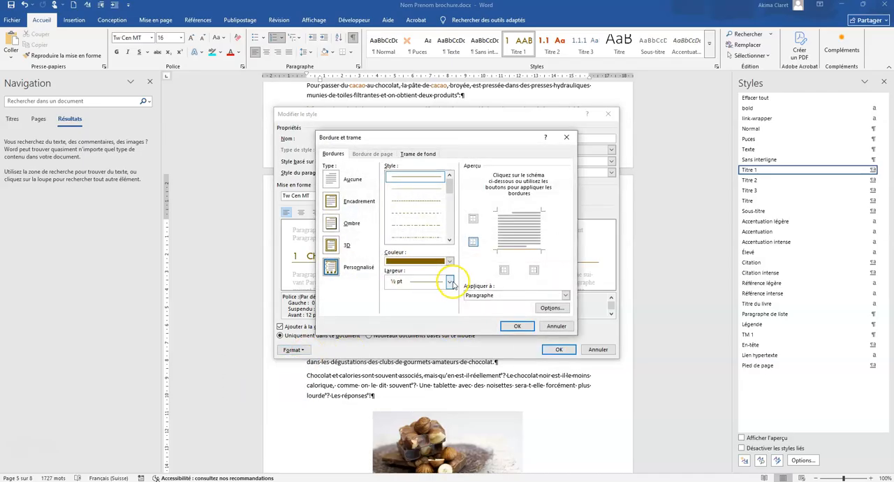
pyautogui.click(449, 281)
pyautogui.click(413, 347)
pyautogui.click(504, 268)
pyautogui.click(517, 326)
pyautogui.click(552, 350)
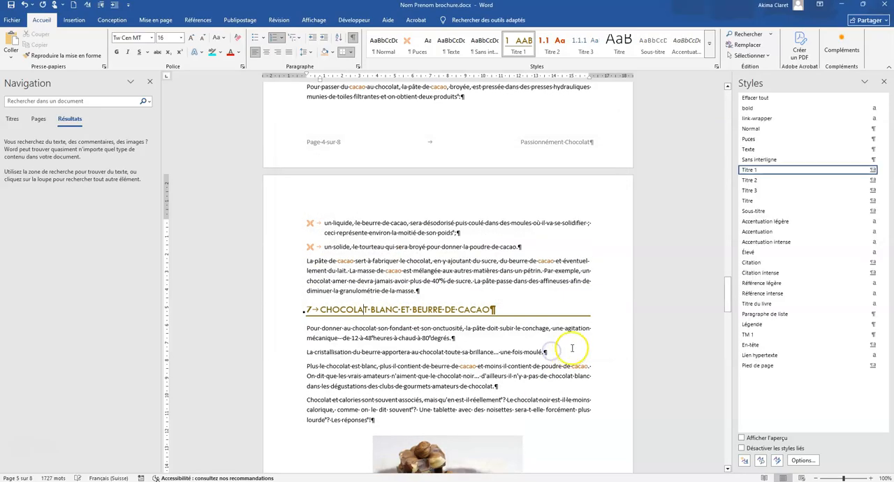
# Ignore the grammar suggestion for "noisettes" in the "Lait noisettes entières" row of the calorie table.
pyautogui.scroll(3, 419, 325)
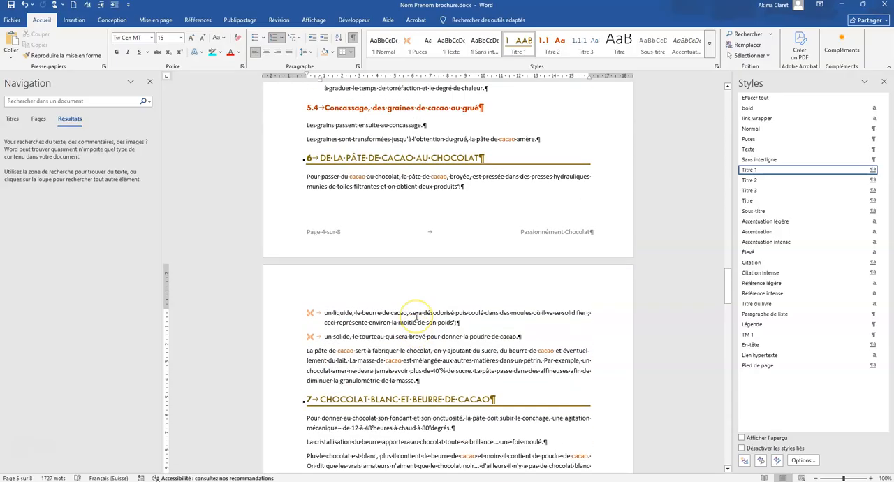
pyautogui.scroll(-4, 417, 315)
pyautogui.scroll(-10, 417, 315)
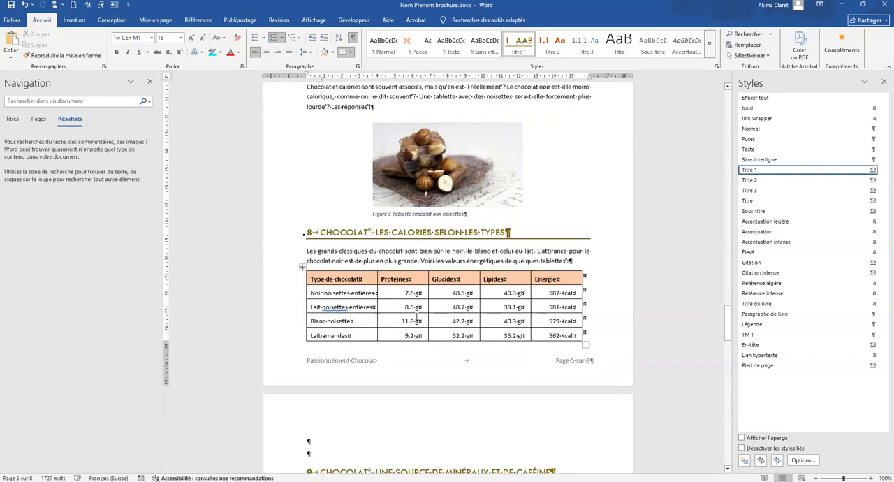
pyautogui.rightClick(331, 193)
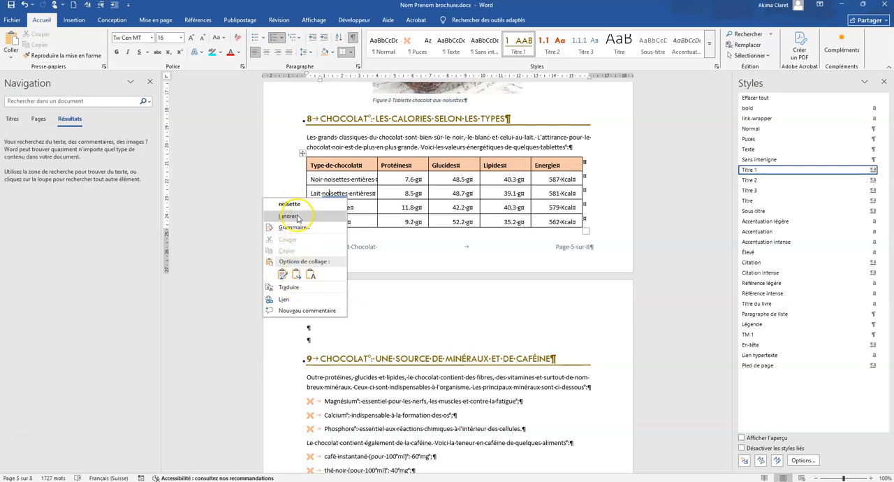
pyautogui.click(465, 313)
# Update the table of contents on the last page to reflect the current headings and page numbers.
pyautogui.scroll(-6, 468, 318)
pyautogui.scroll(-3, 472, 322)
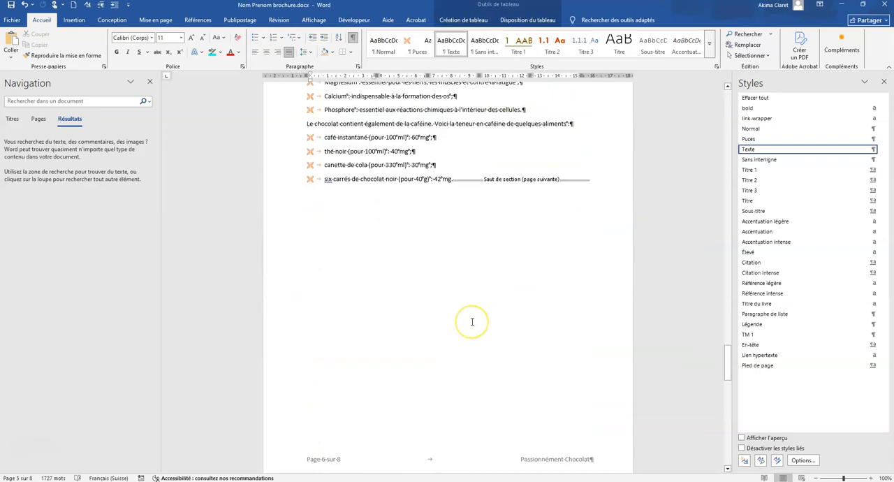
pyautogui.scroll(-10, 472, 322)
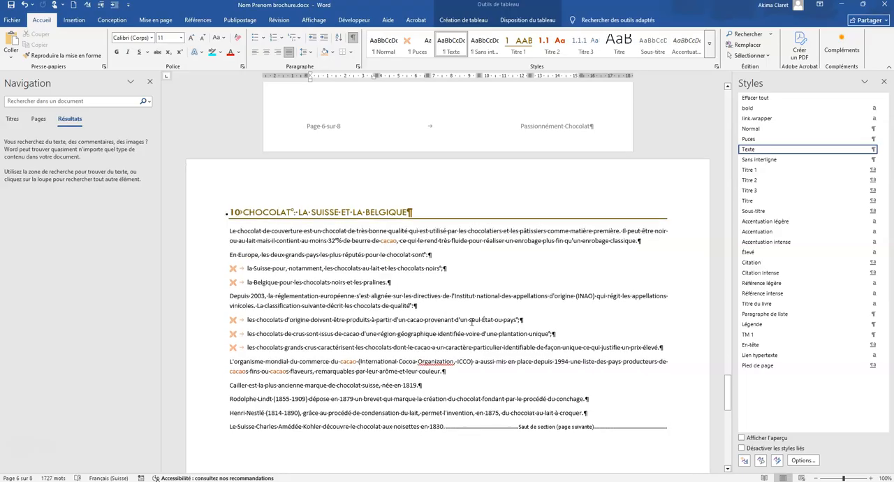
pyautogui.scroll(2, 377, 269)
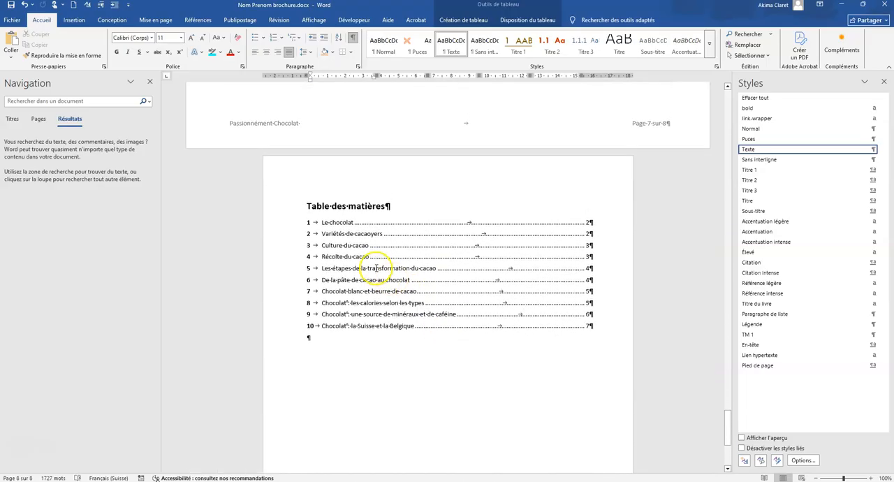
pyautogui.rightClick(333, 226)
pyautogui.click(360, 346)
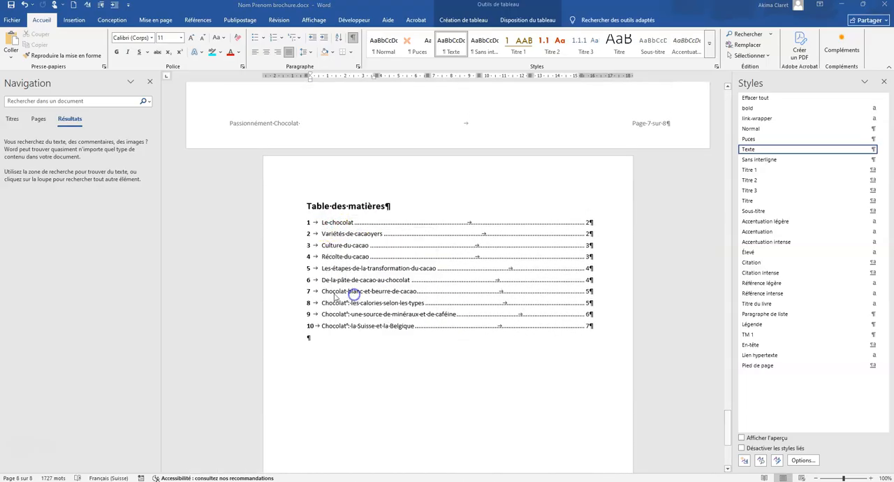
pyautogui.click(393, 243)
pyautogui.click(453, 257)
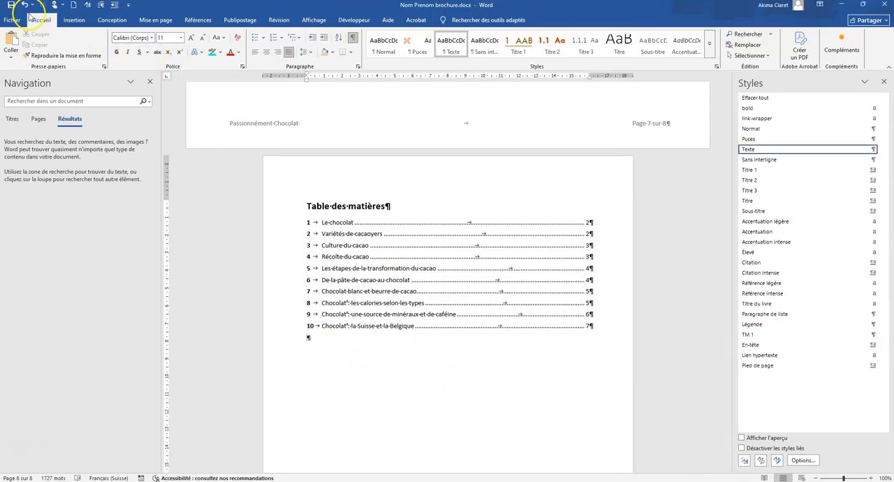
pyautogui.scroll(10, 438, 323)
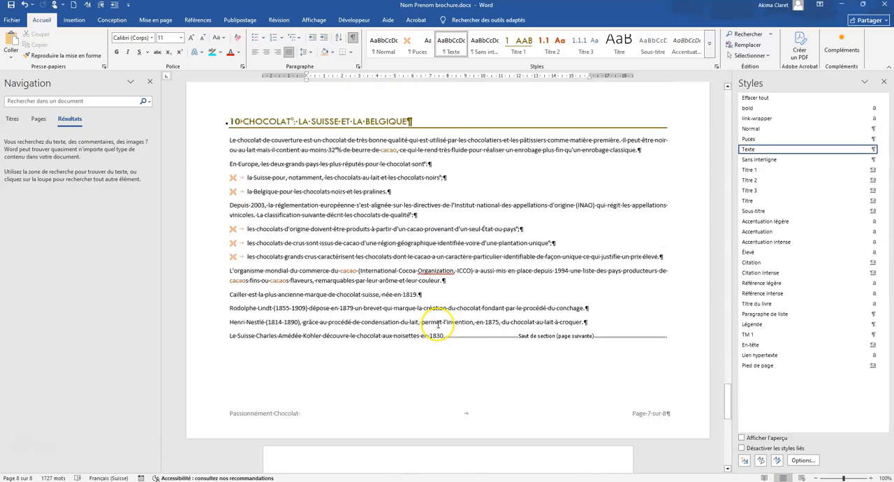